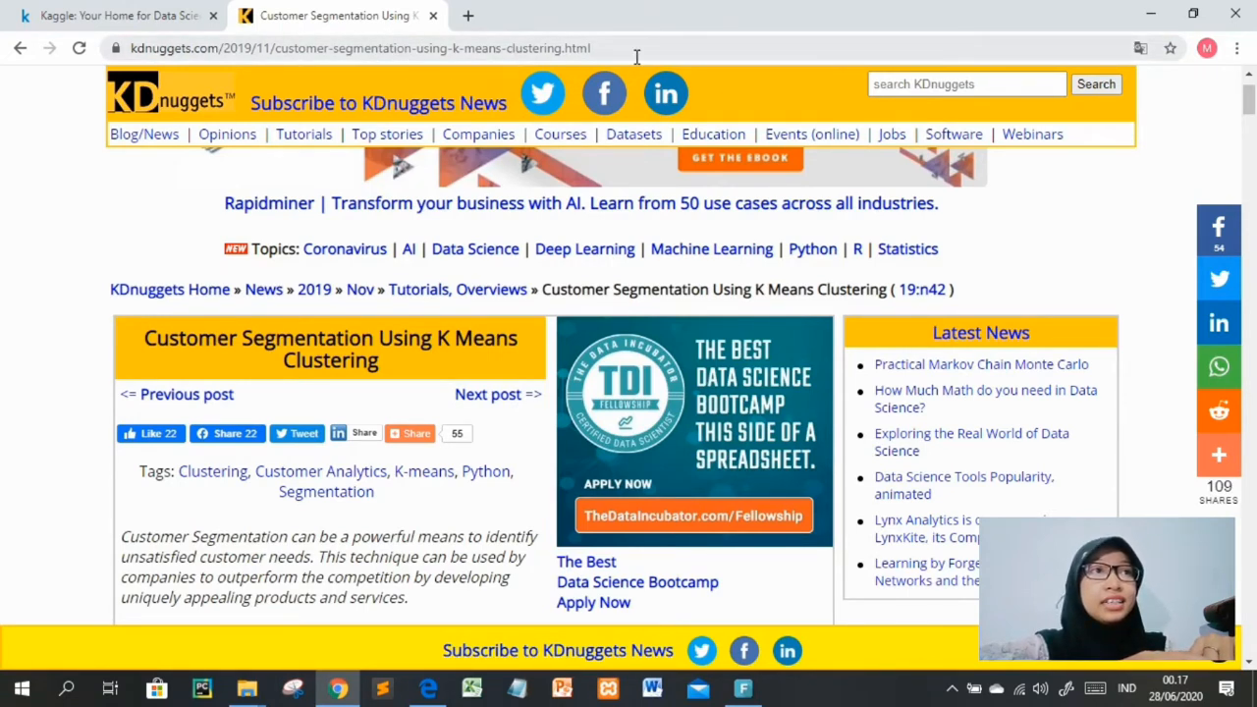
Examine the Kaggle customer segmentation dataset page and try to download Mall_Customers.csv
mouse_move(1250, 97)
left_mouse_down()
mouse_move(1240, 410)
mouse_move(1250, 86)
left_mouse_up()
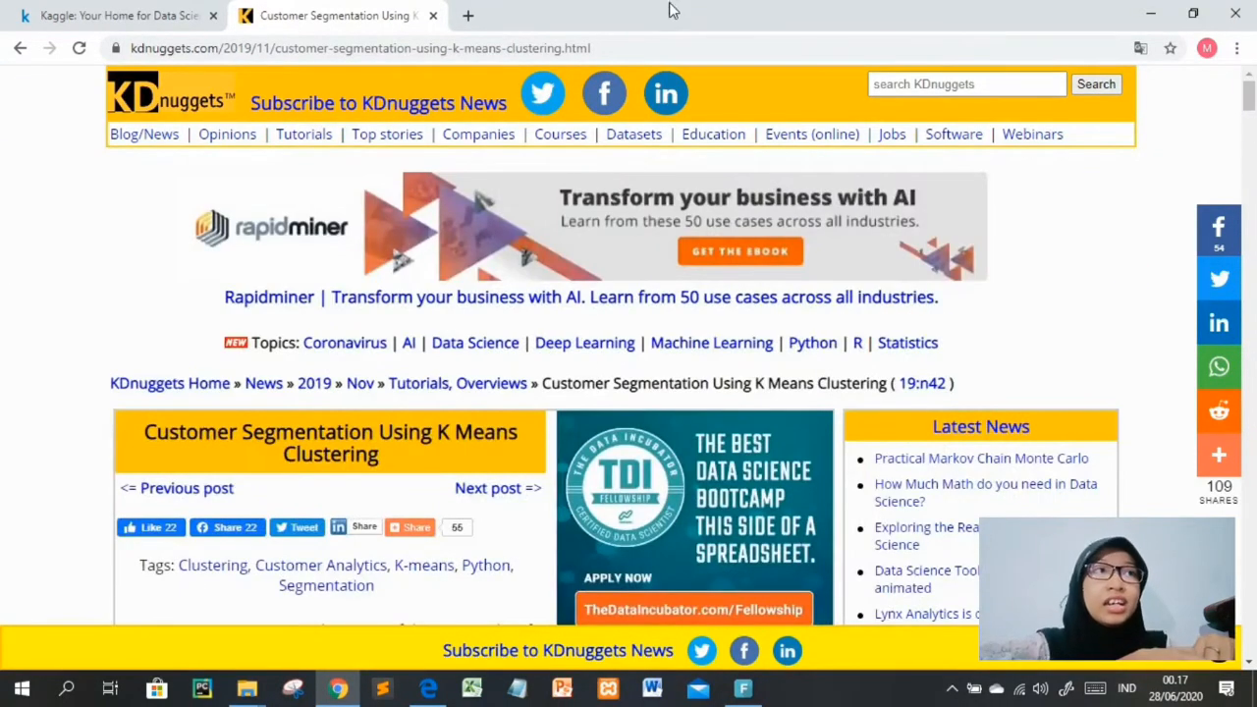
left_click(148, 14)
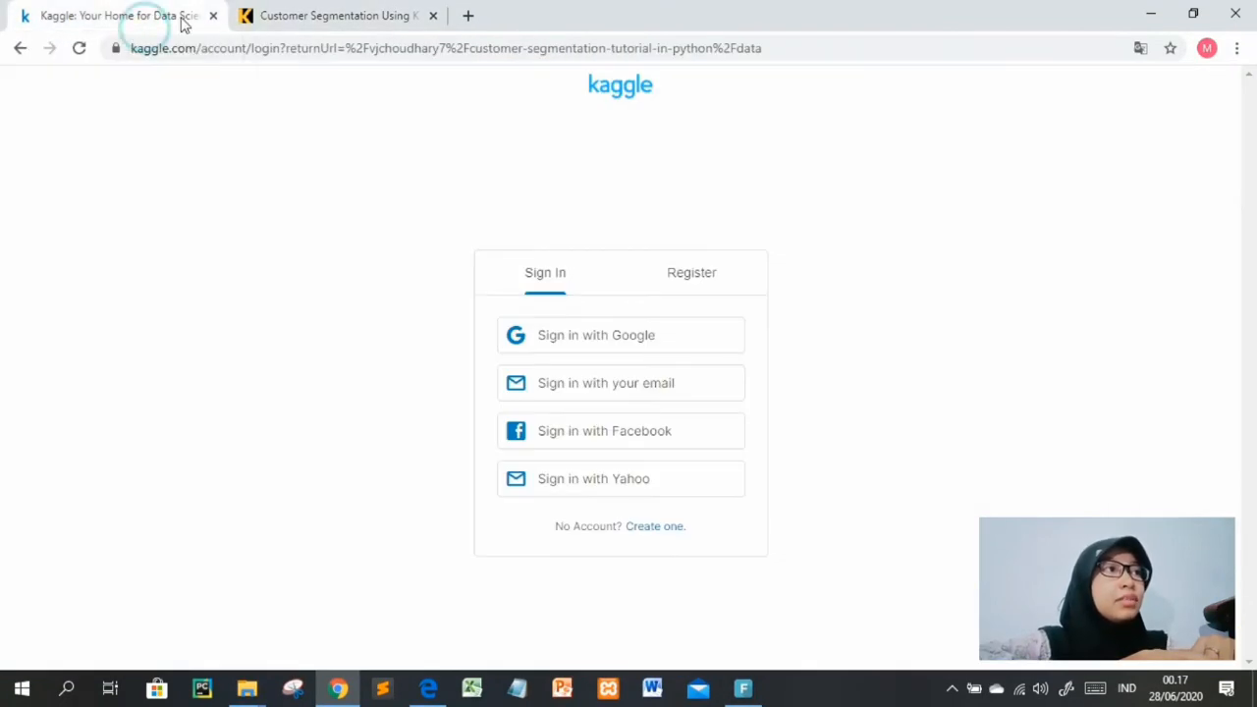
left_click(20, 48)
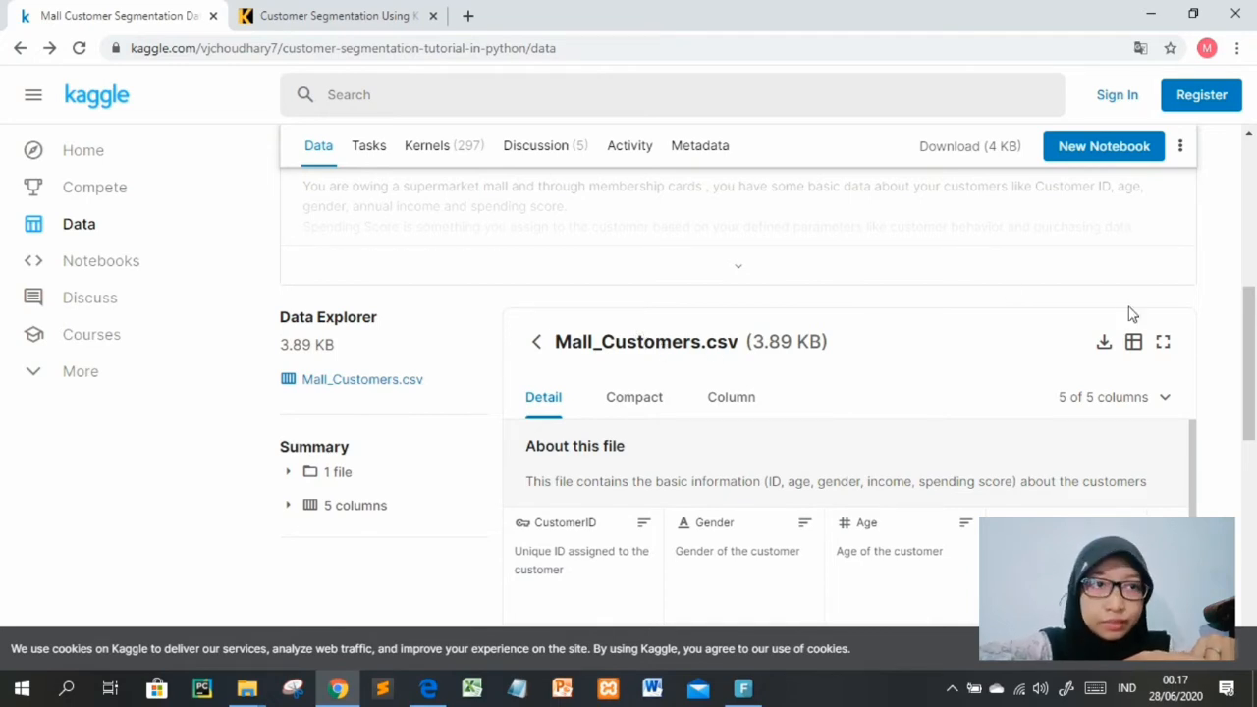
left_click(1107, 346)
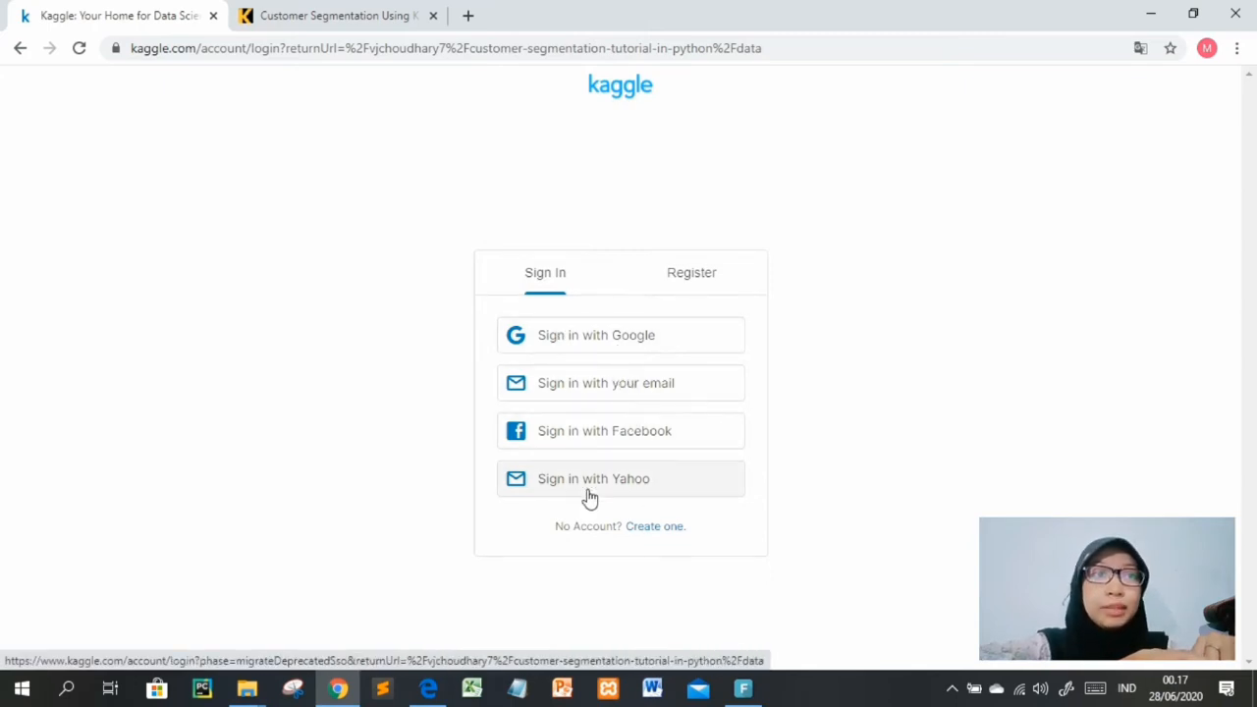
left_click(655, 218)
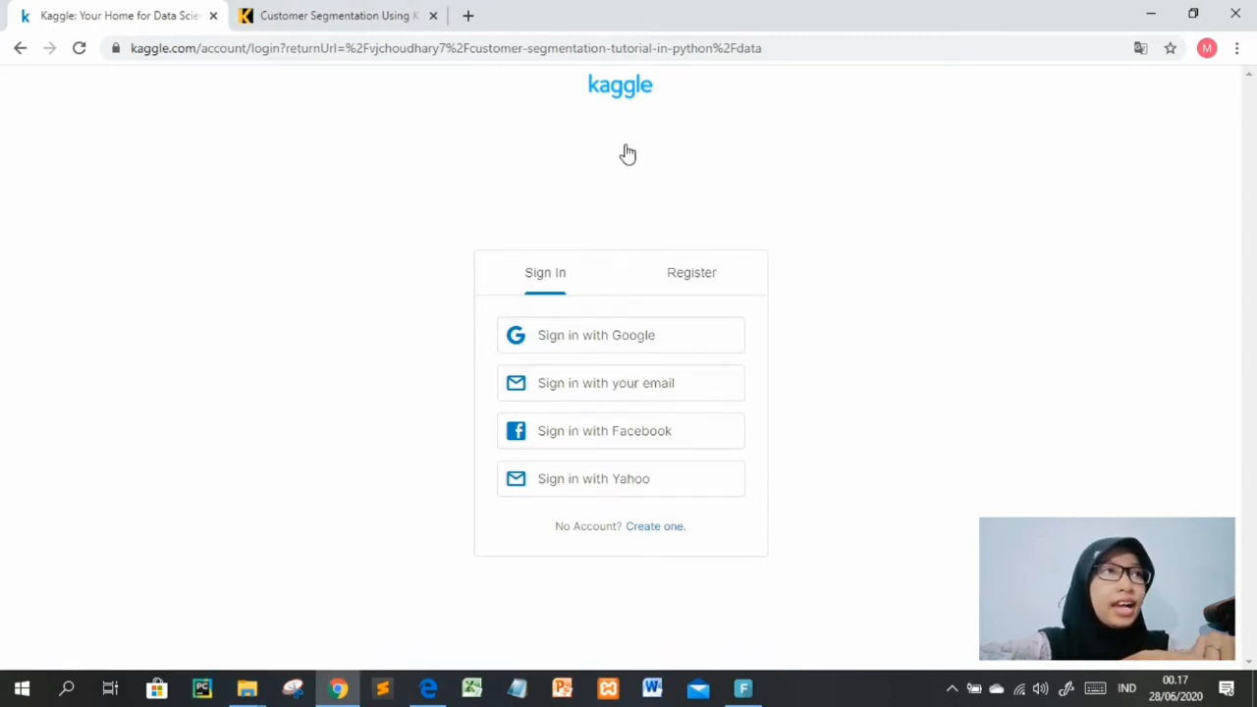
Switch from the browser to Orange and start a new workflow
left_click(1144, 10)
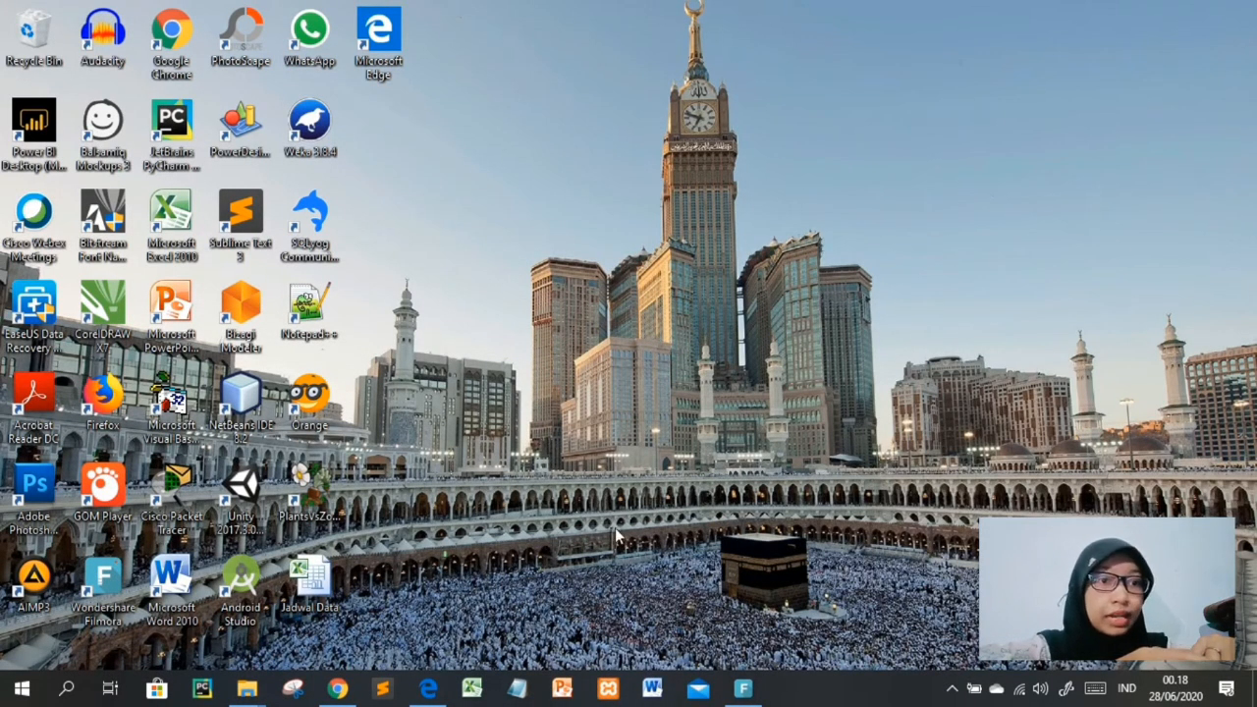
double_click(328, 405)
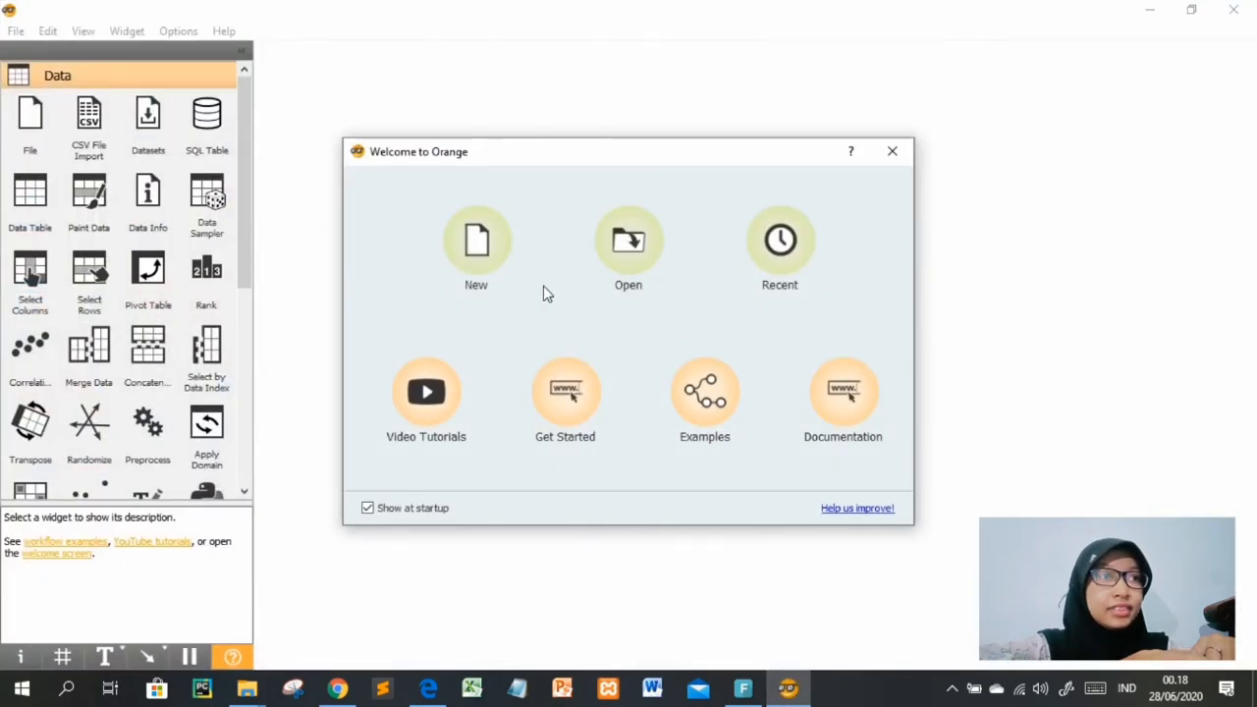
left_click(478, 246)
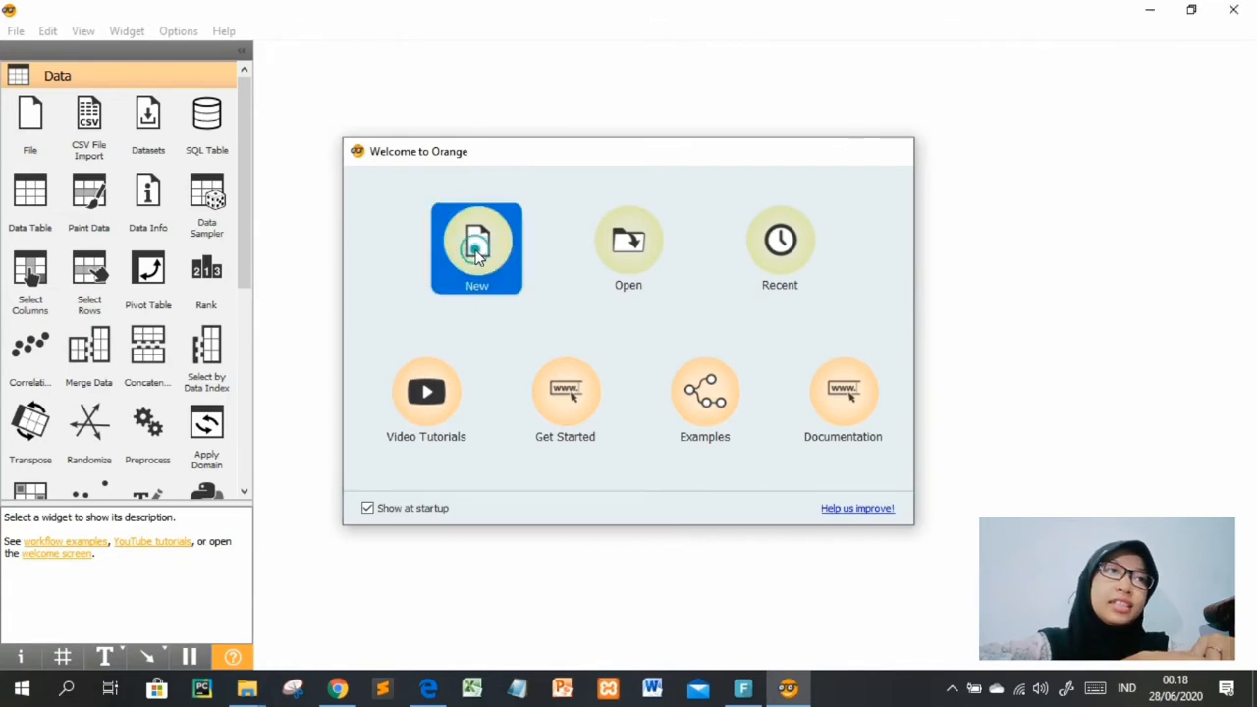
Save the workflow in the DATA MINING folder as "UAS Data Mining K Means"
left_click(13, 31)
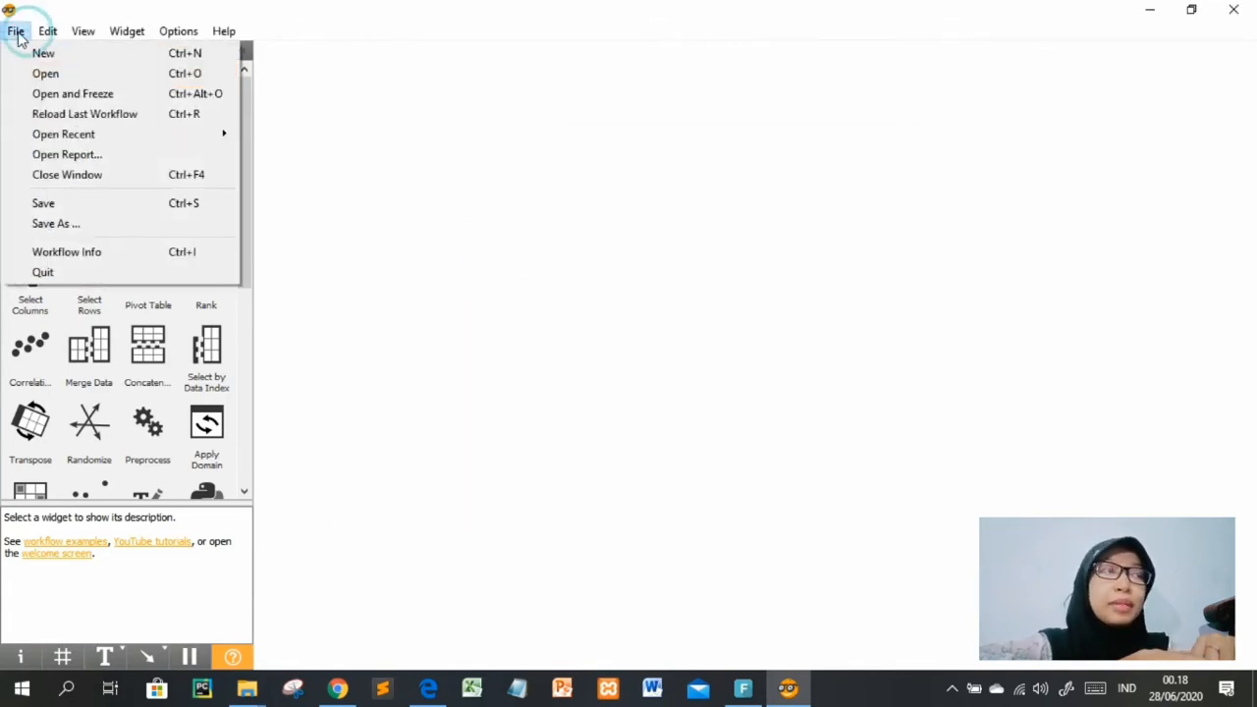
left_click(118, 203)
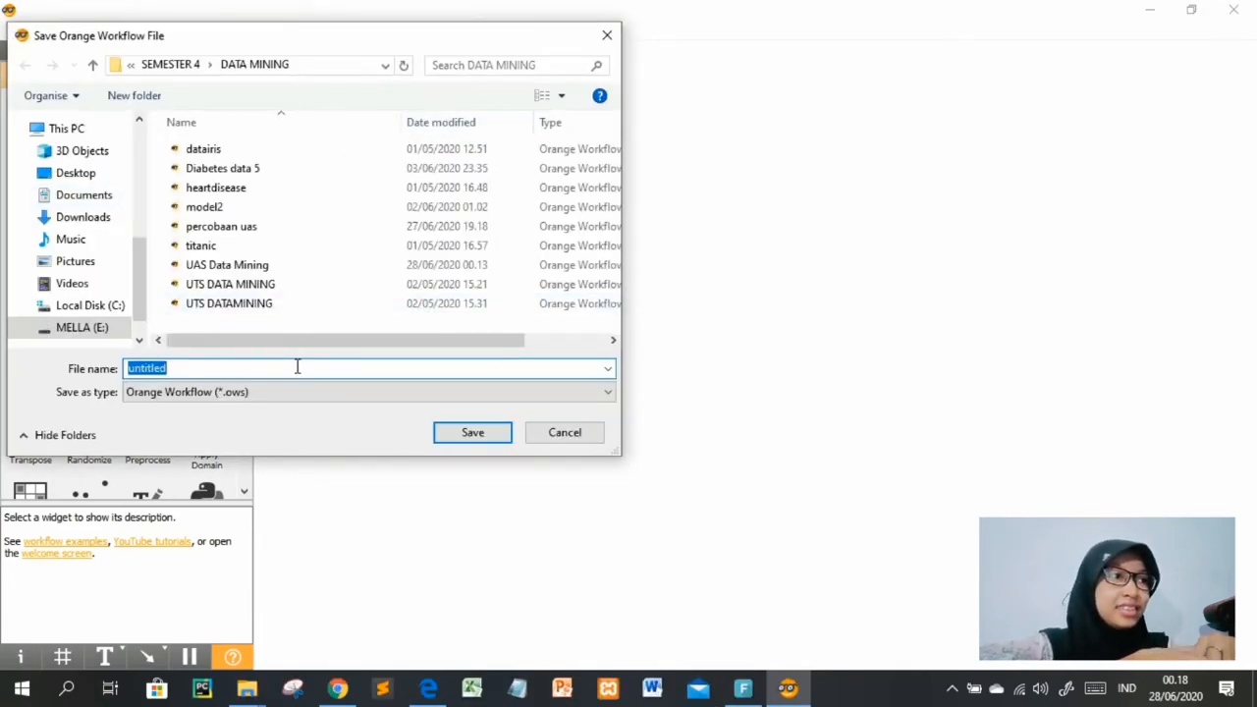
key("BackSpace")
type("UAS Data Mining")
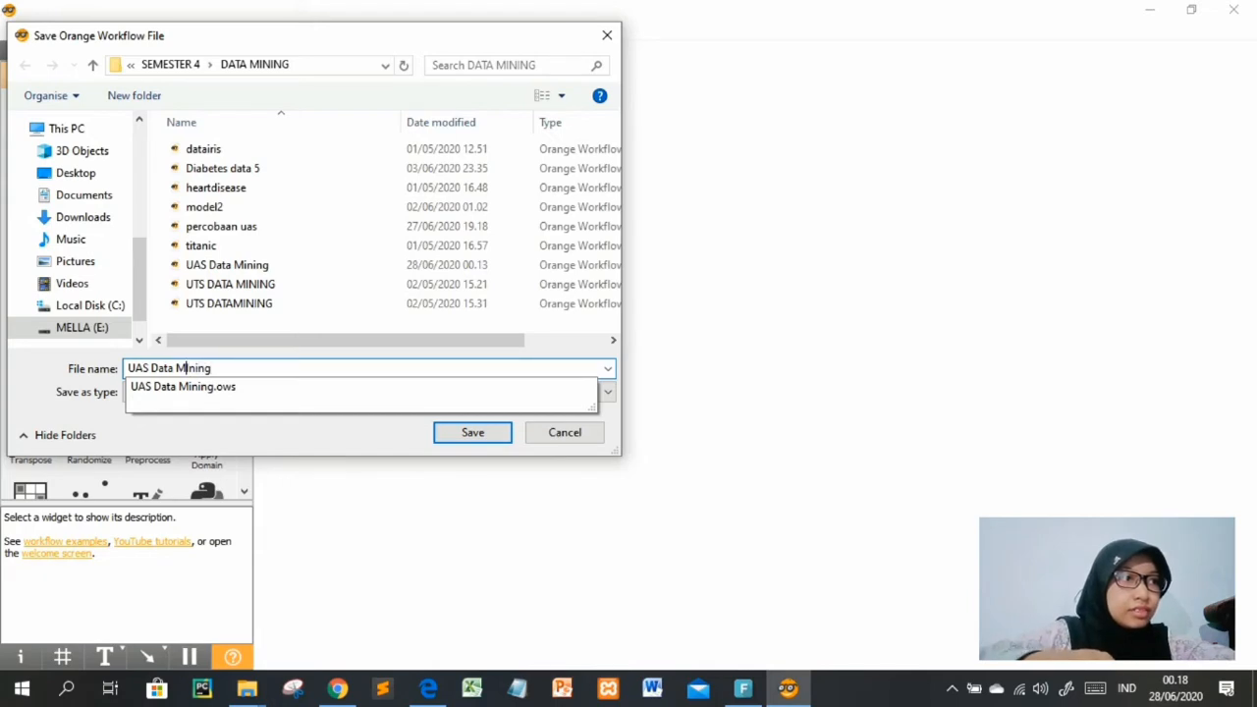
key("BackSpace")
type("i")
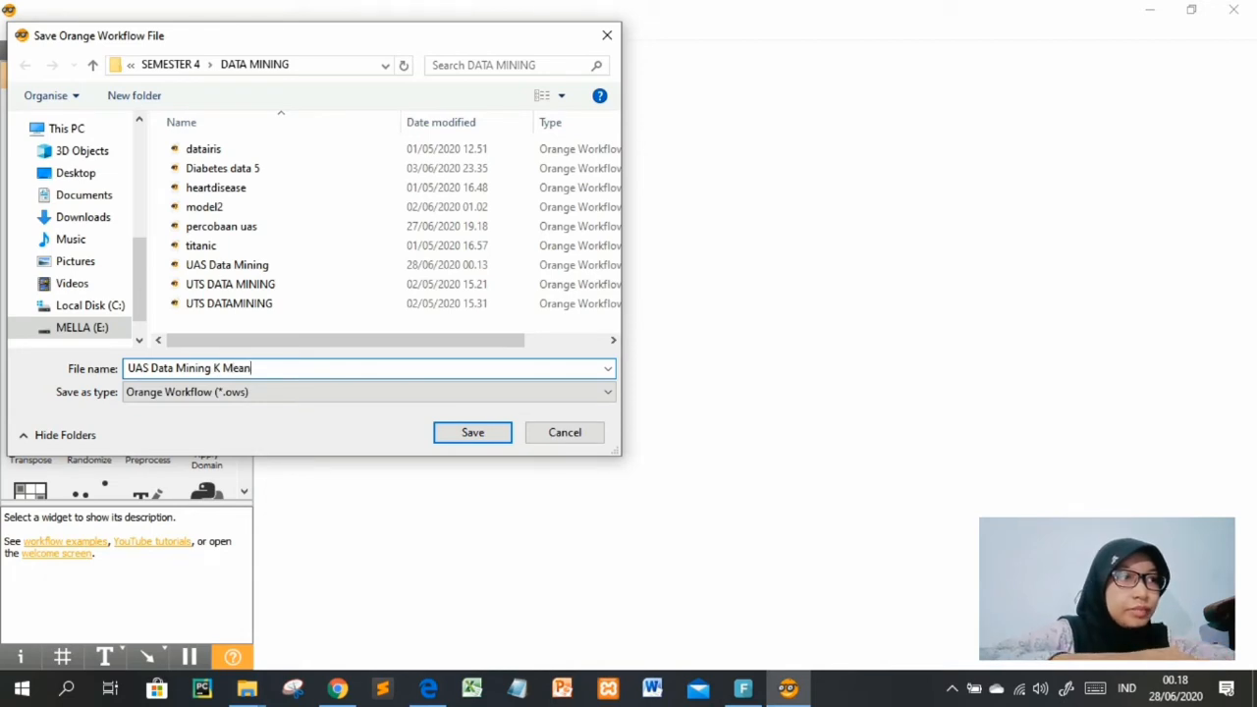
key("Return")
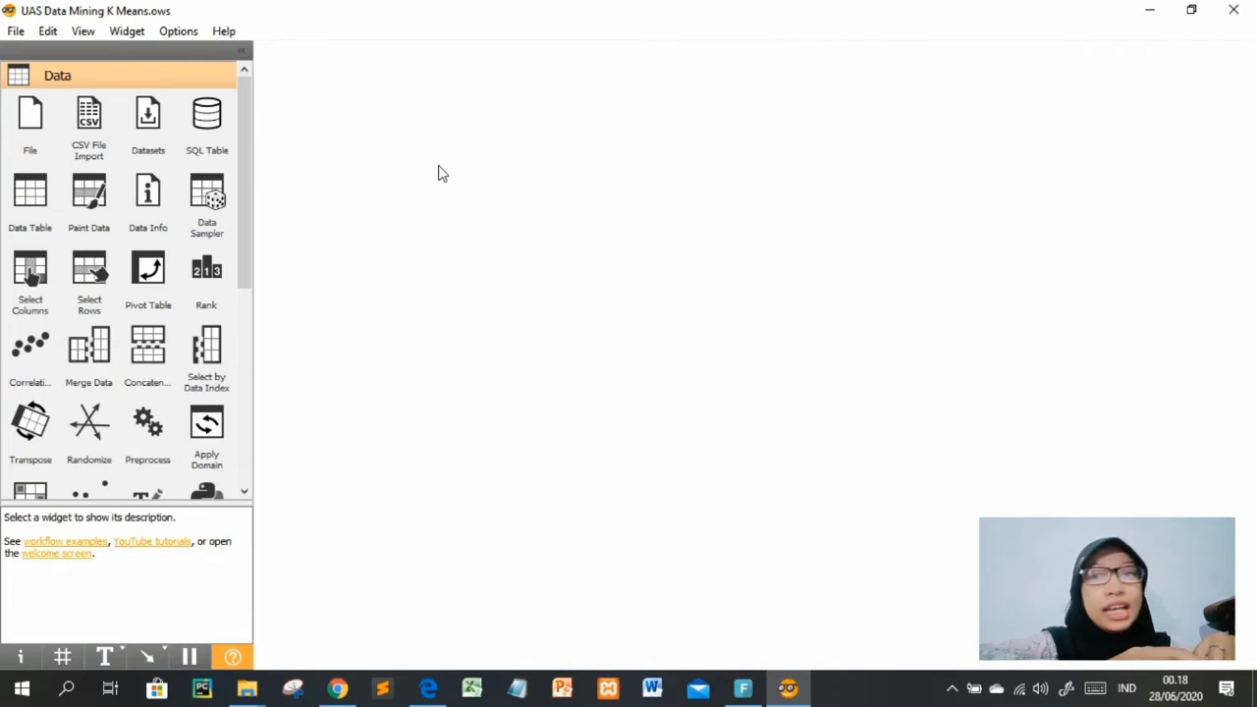
Add a CSV File Import widget to the canvas and load datasets_42674_74935_Mall_Customers into it with the default import options
left_click(106, 138)
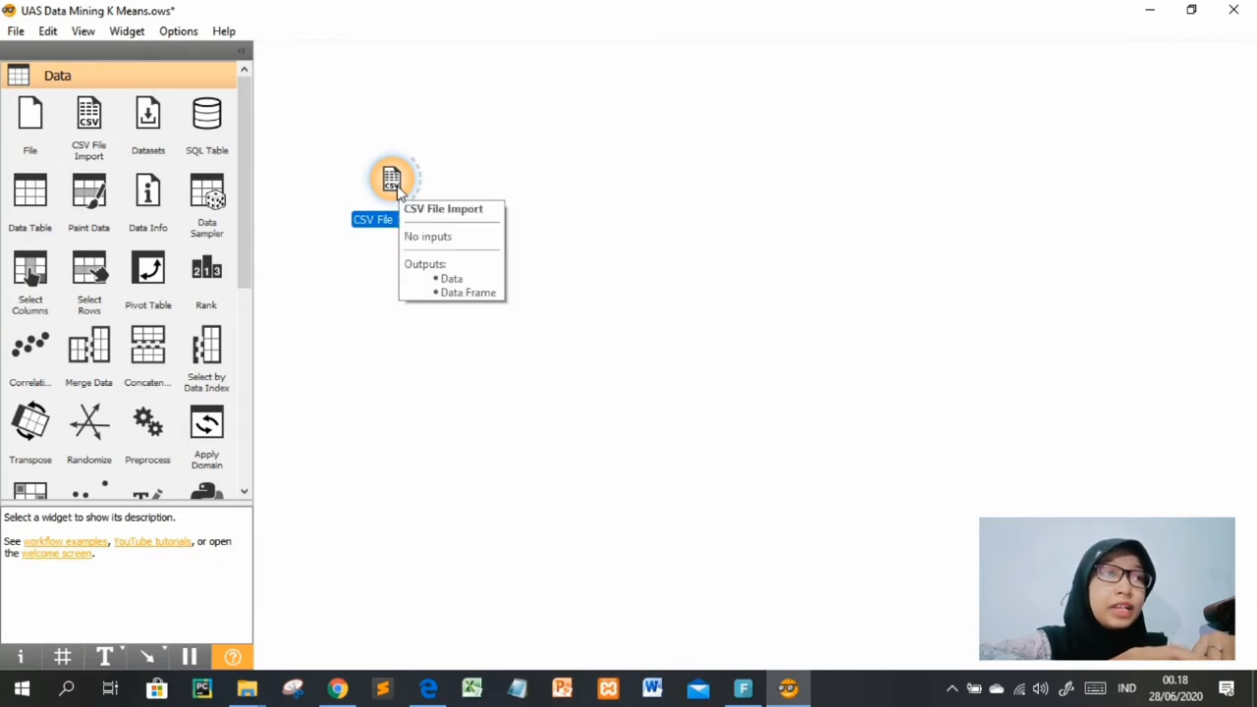
left_click_drag(400, 188, 400, 295)
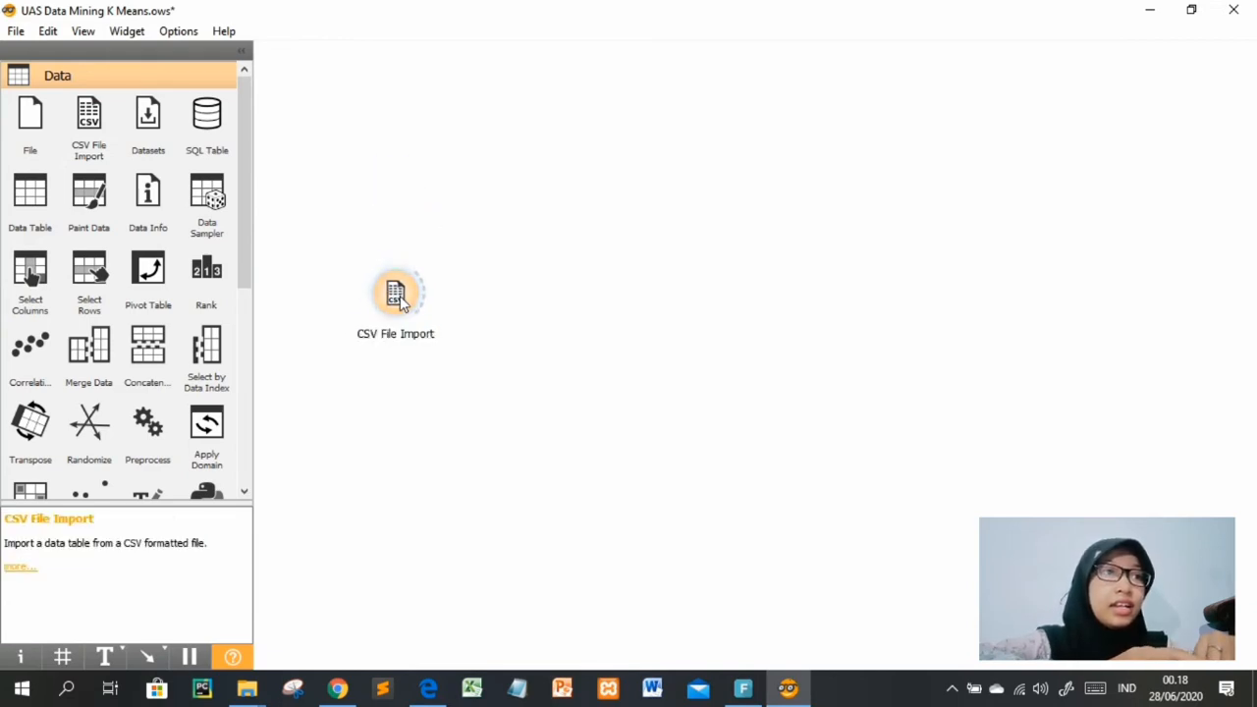
double_click(399, 295)
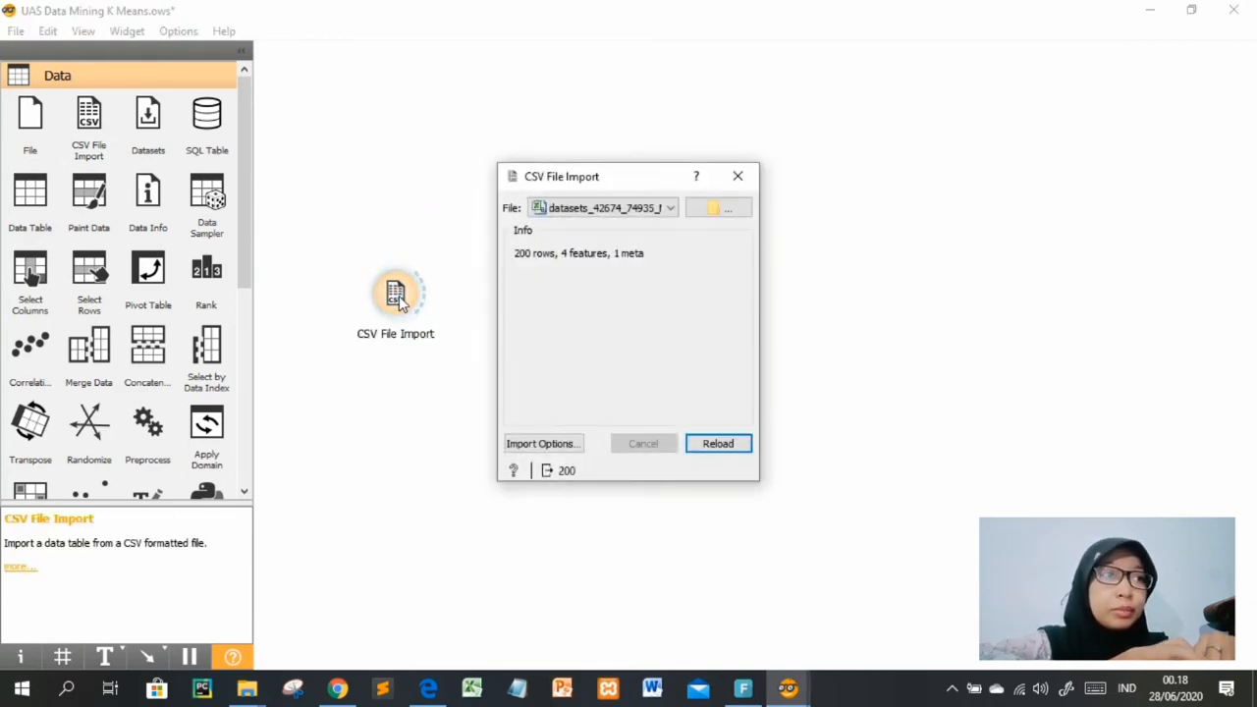
left_click(707, 211)
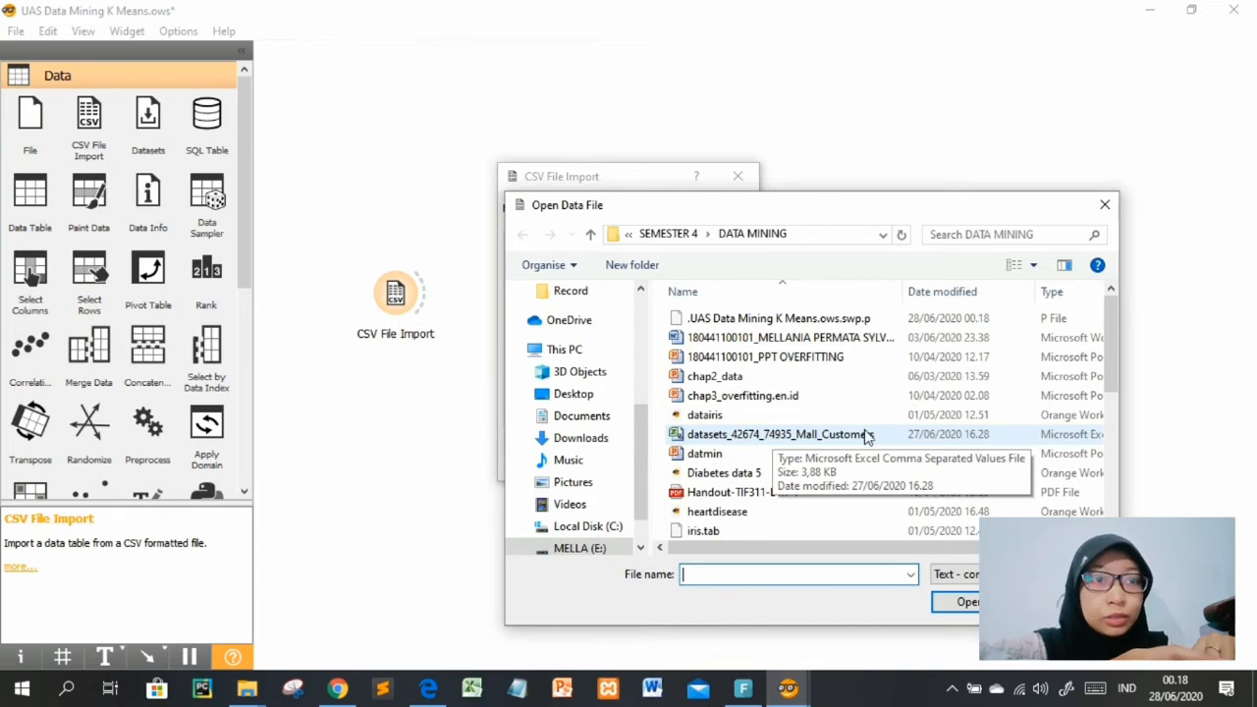
left_click(850, 437)
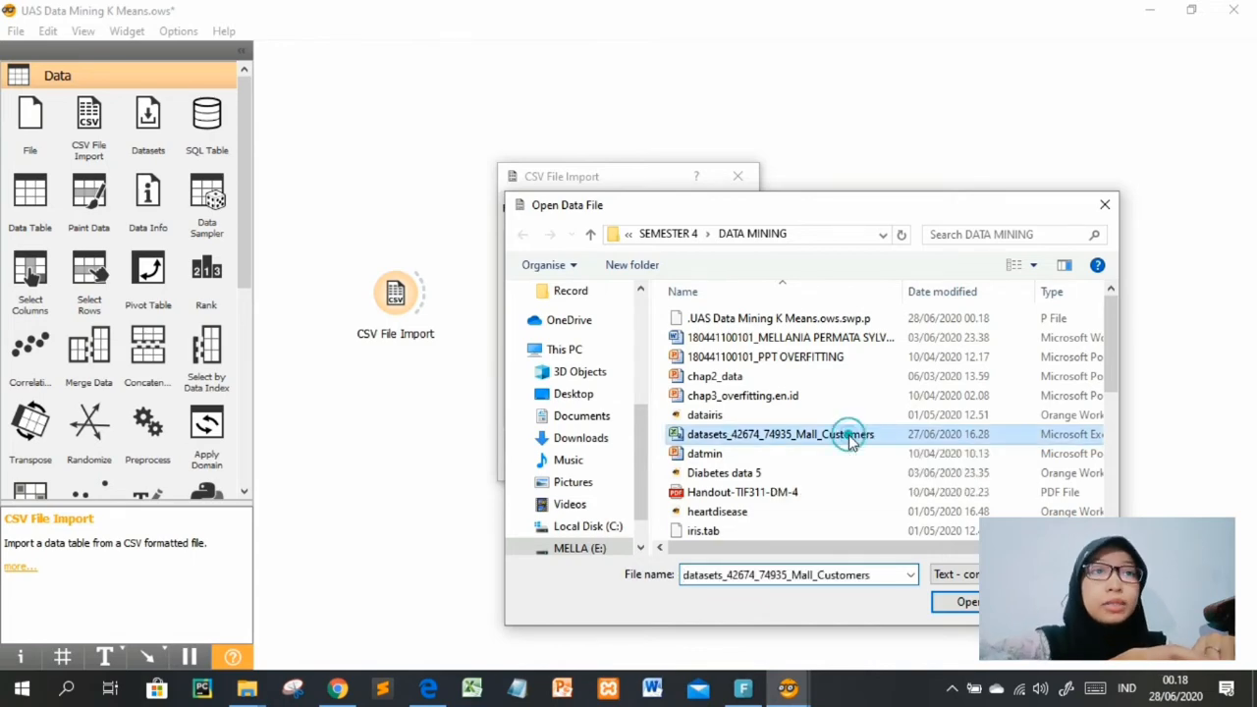
left_click(967, 601)
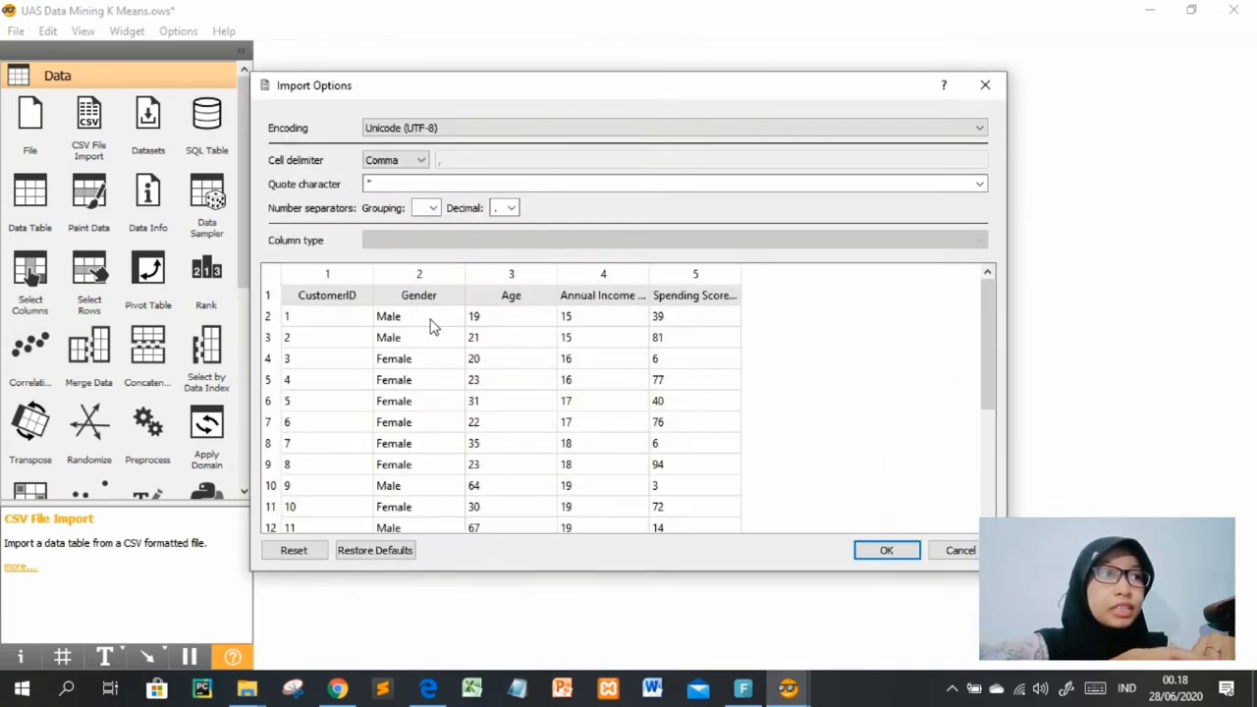
left_click(881, 549)
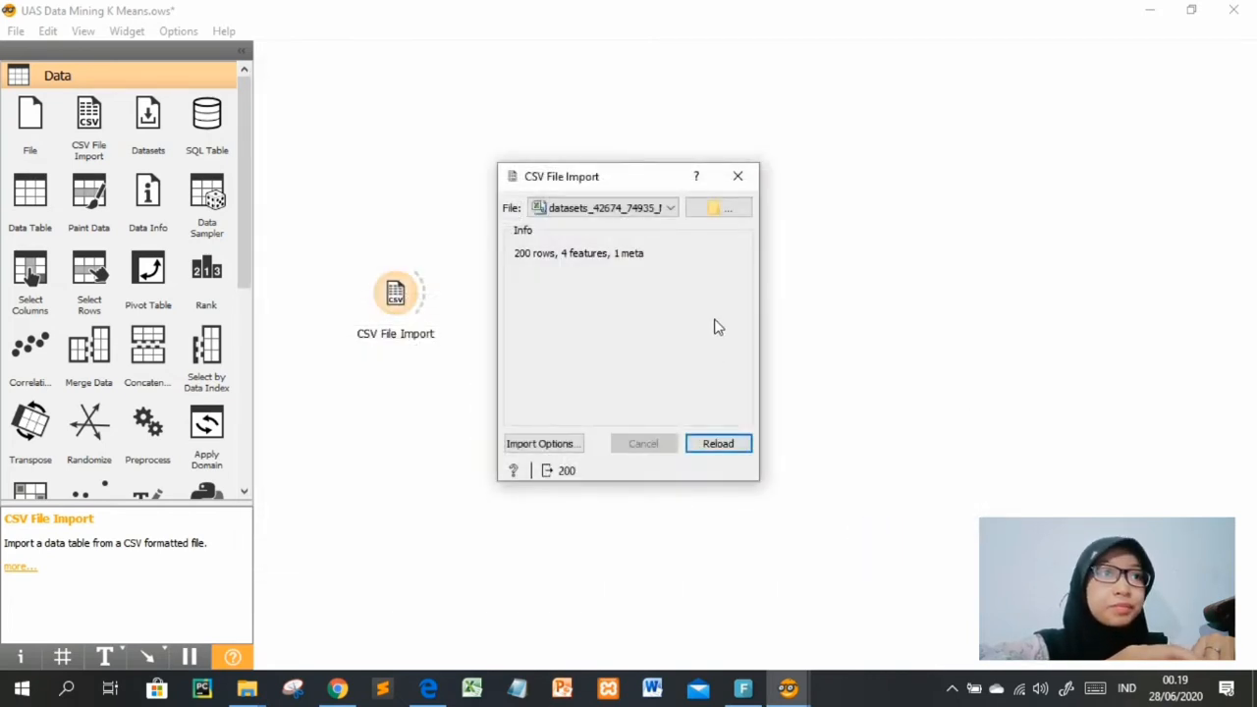
left_click(738, 176)
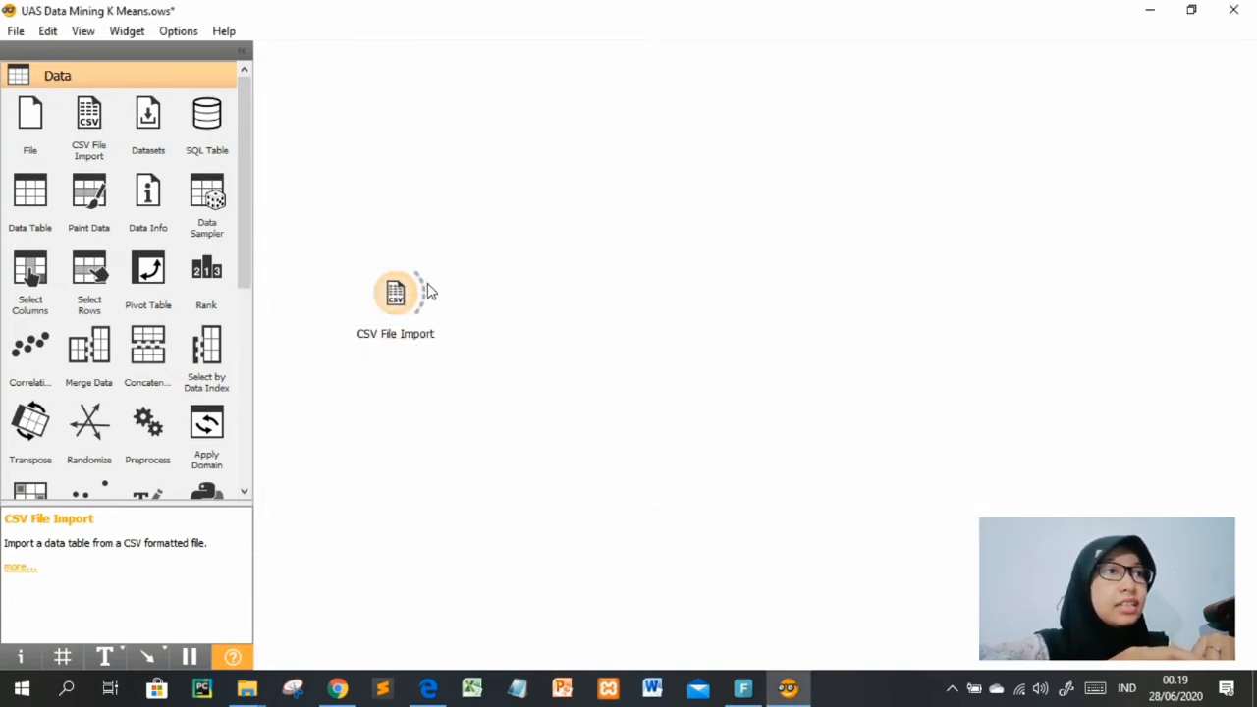
Connect a Data Table widget to CSV File Import and view the imported customer data in it
left_click_drag(429, 291, 461, 123)
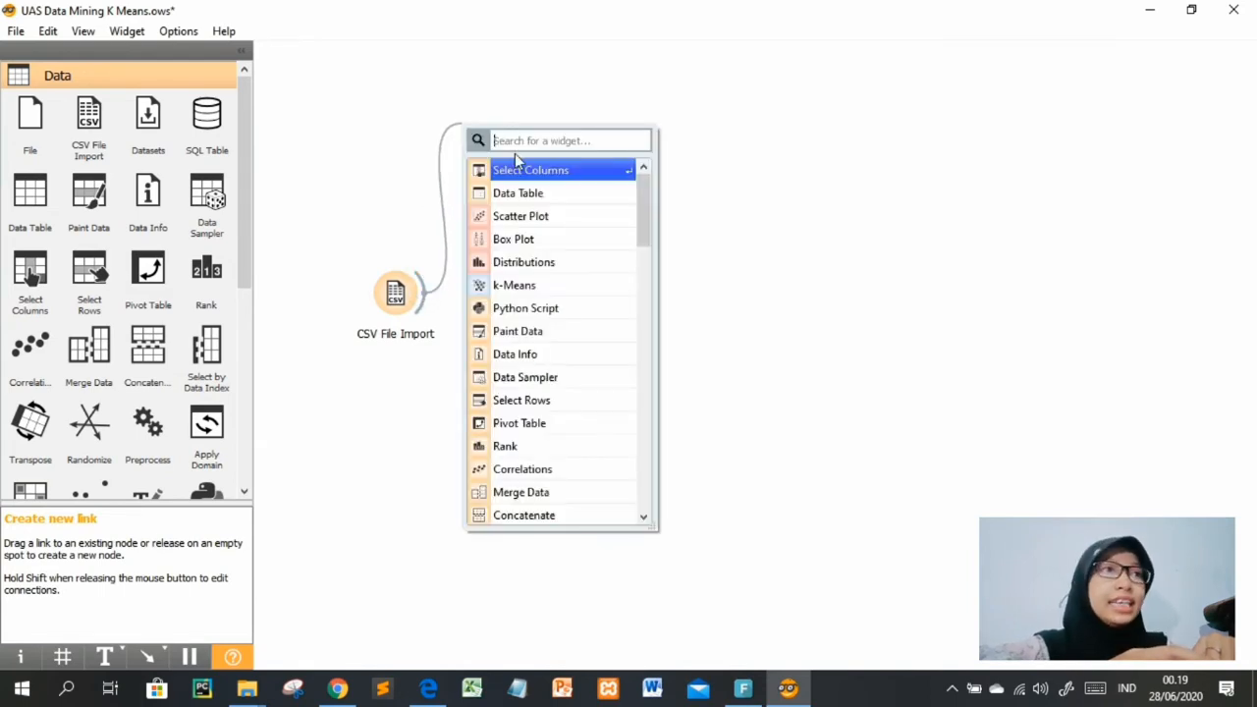
left_click(520, 197)
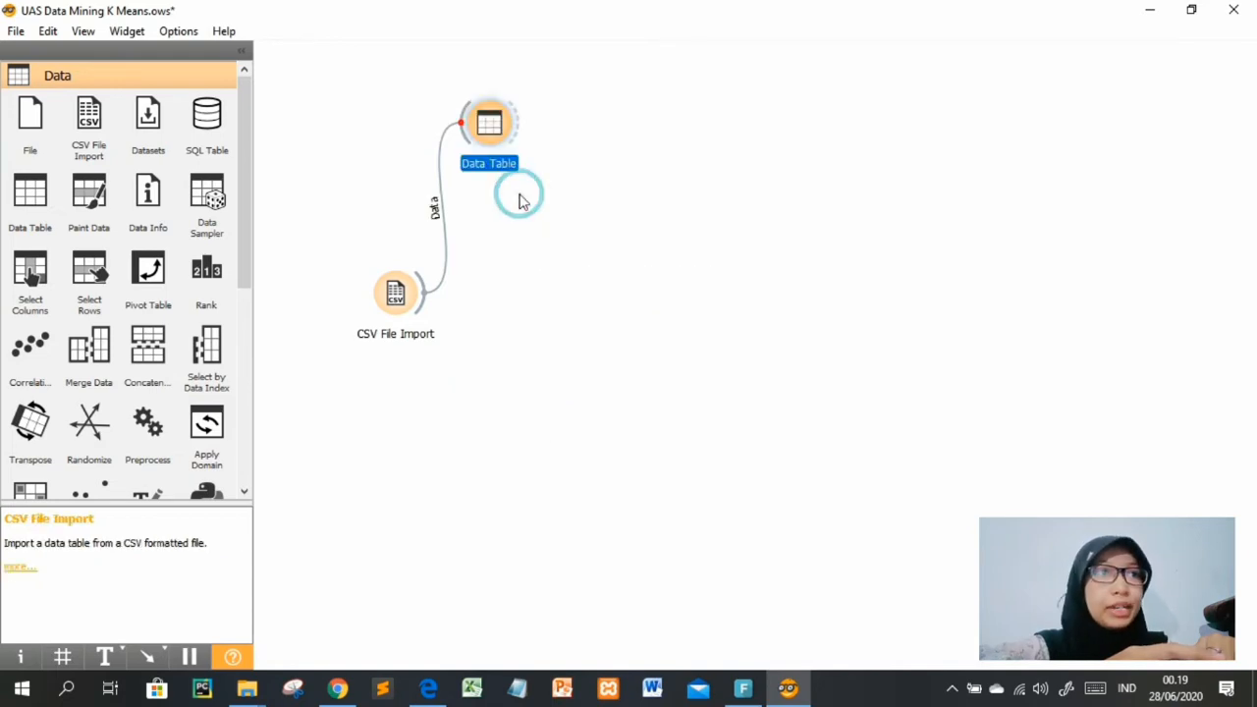
double_click(501, 135)
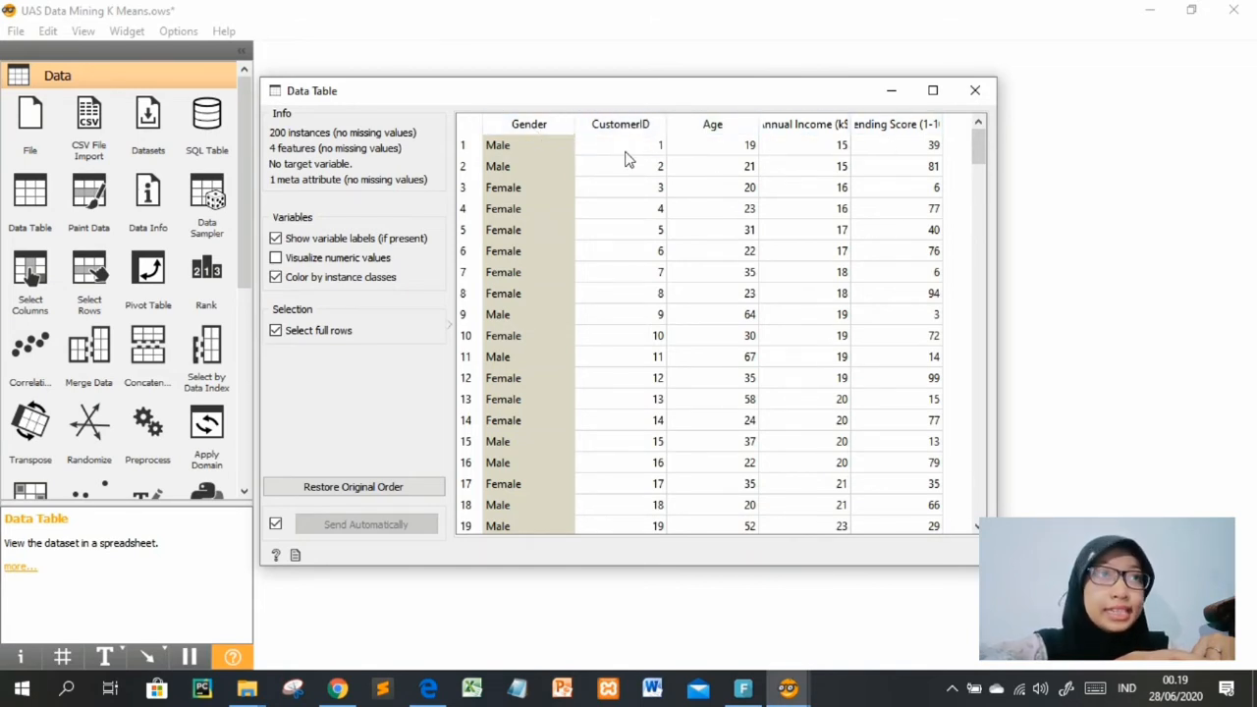
left_click(973, 90)
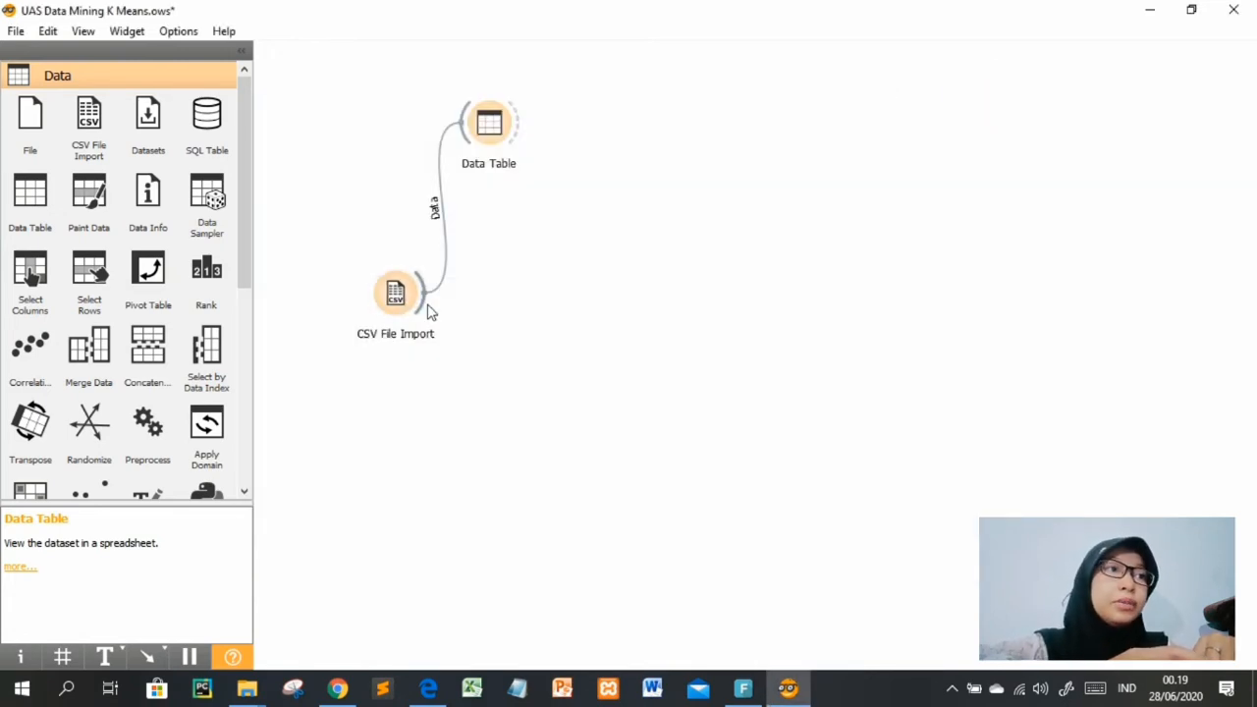
Connect a Select Columns widget to CSV File Import and move CustomerID from the features to the available variables
left_click_drag(425, 311, 477, 308)
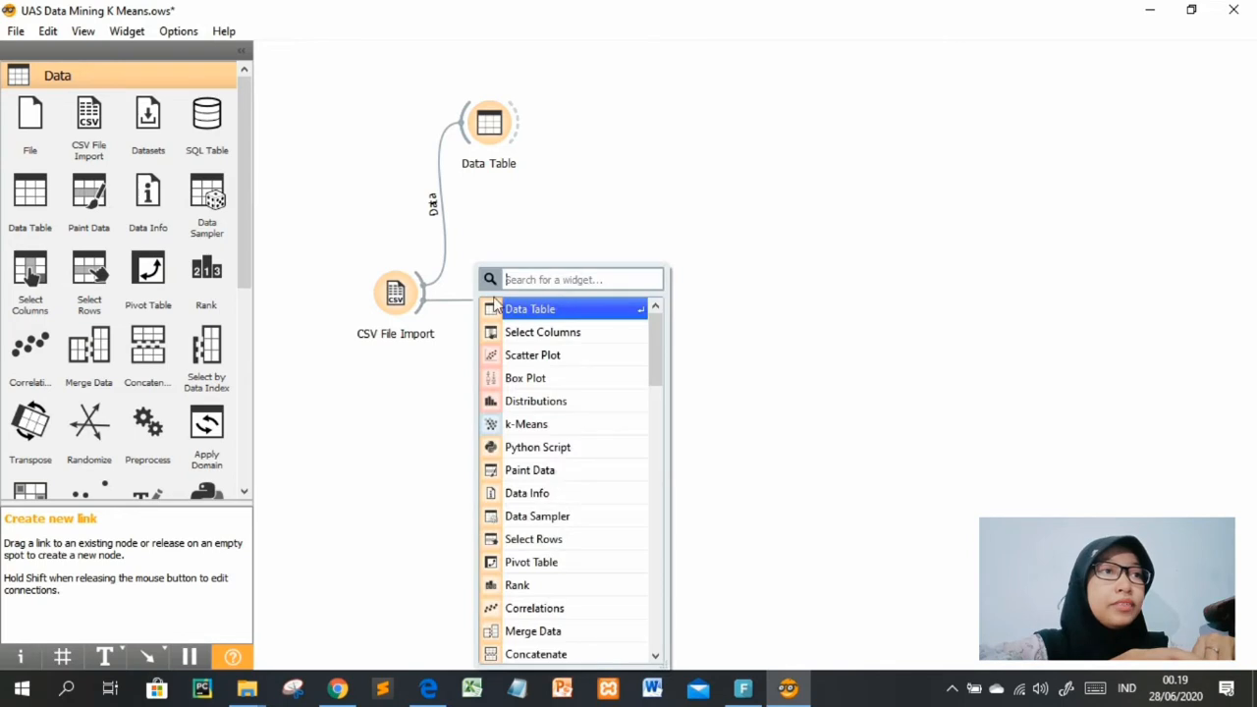
left_click(555, 335)
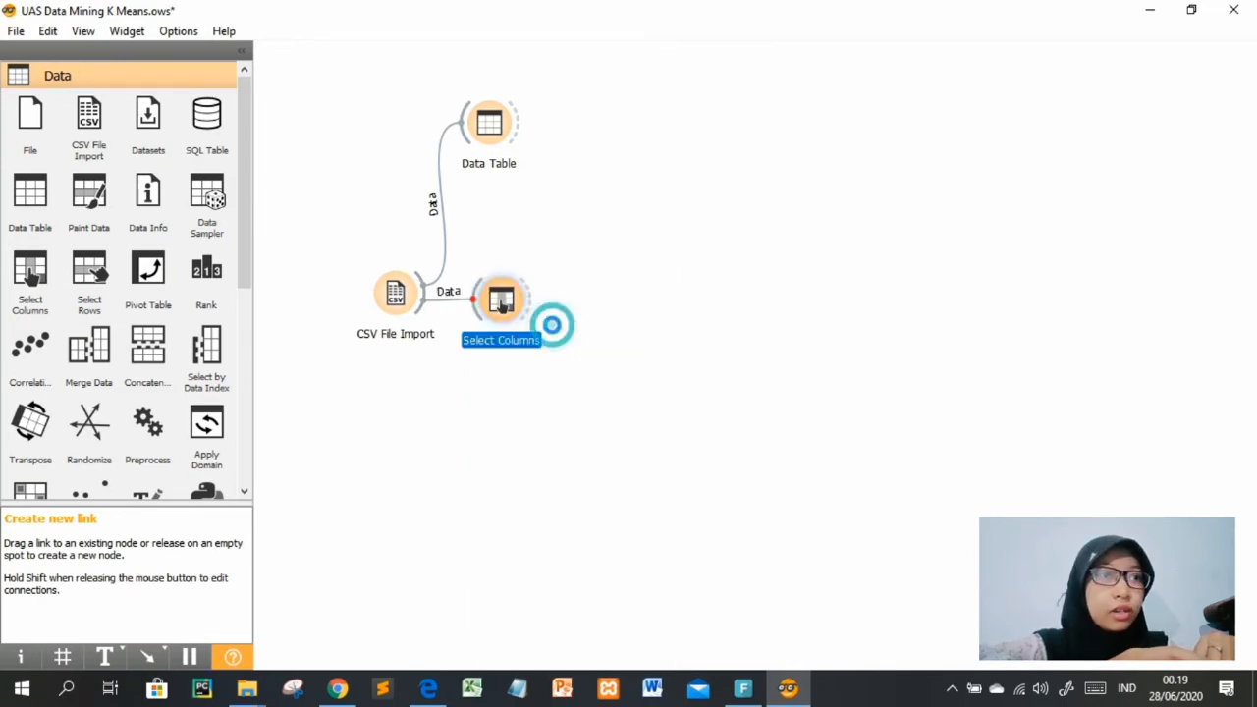
double_click(502, 299)
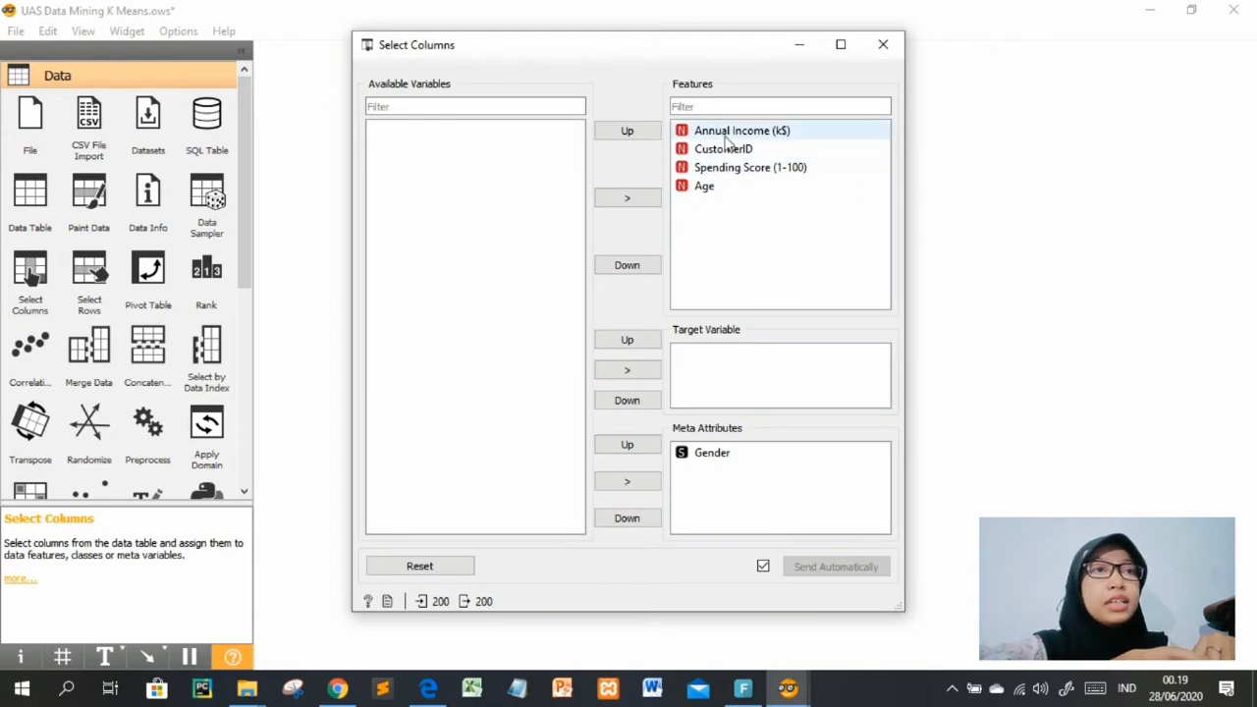
left_click_drag(724, 148, 520, 139)
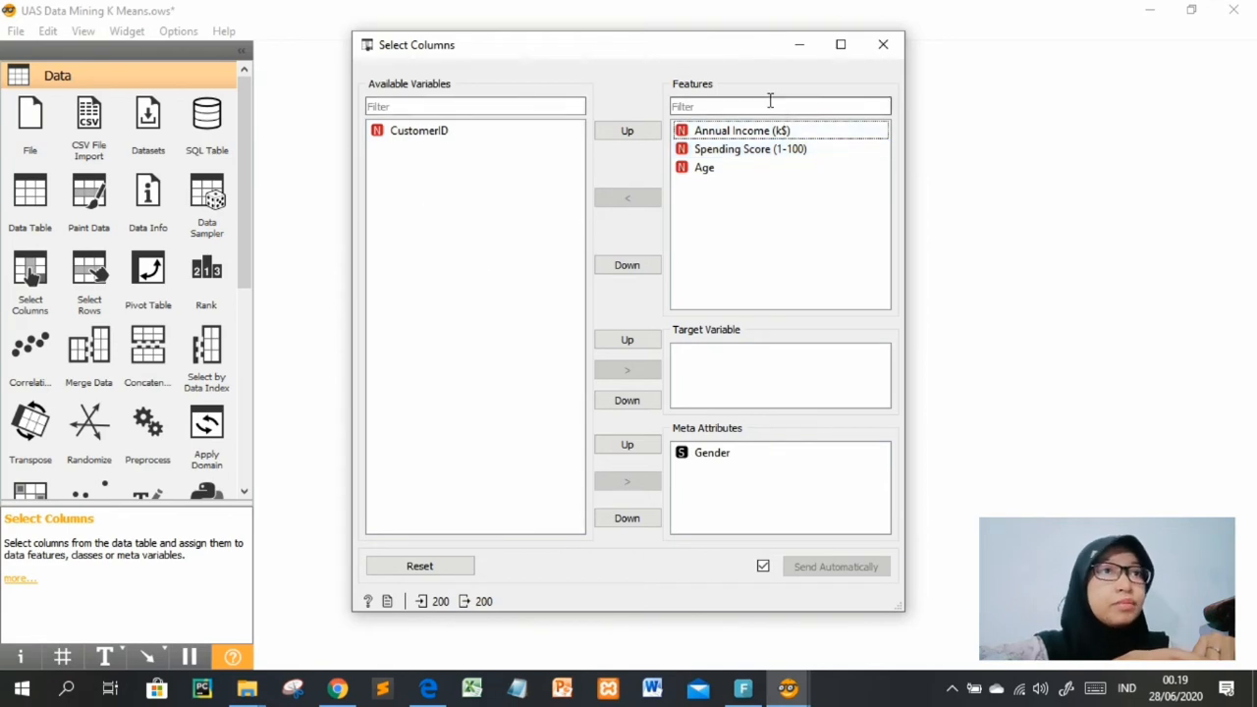
left_click(884, 45)
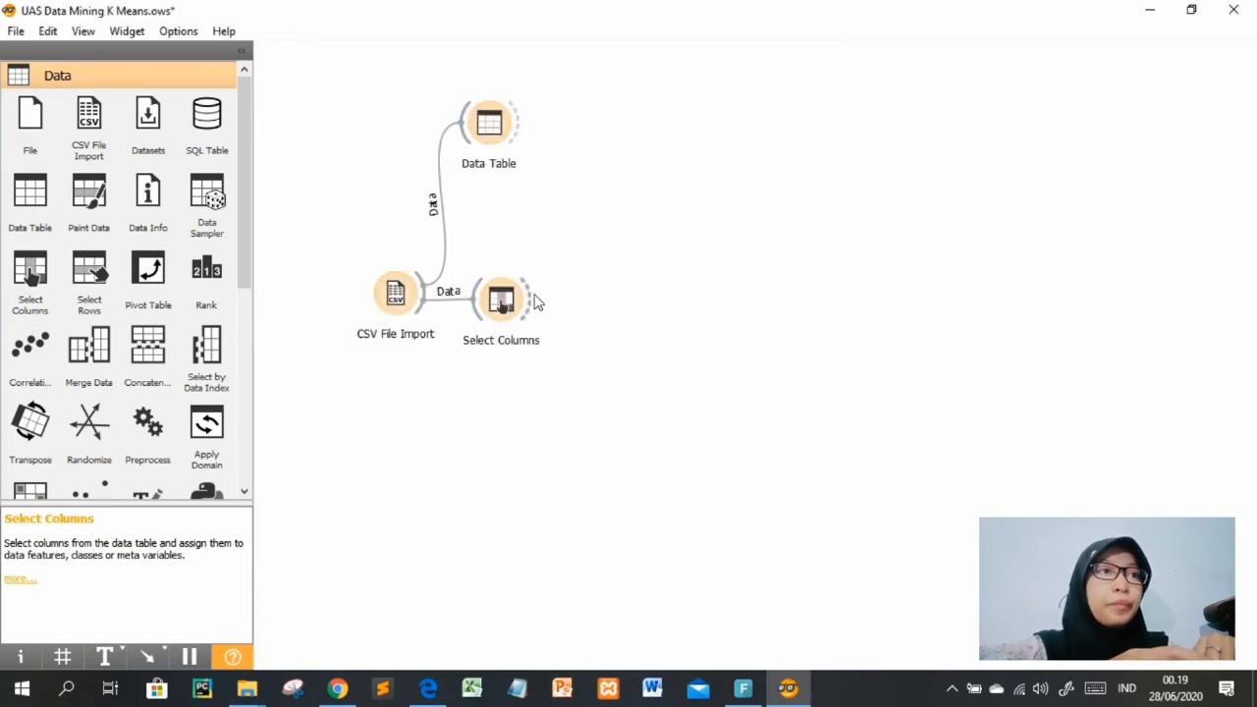
Connect a second Data Table widget to Select Columns and view its data with the Age, Spending Score and Annual Income columns widened
left_click_drag(531, 308, 583, 207)
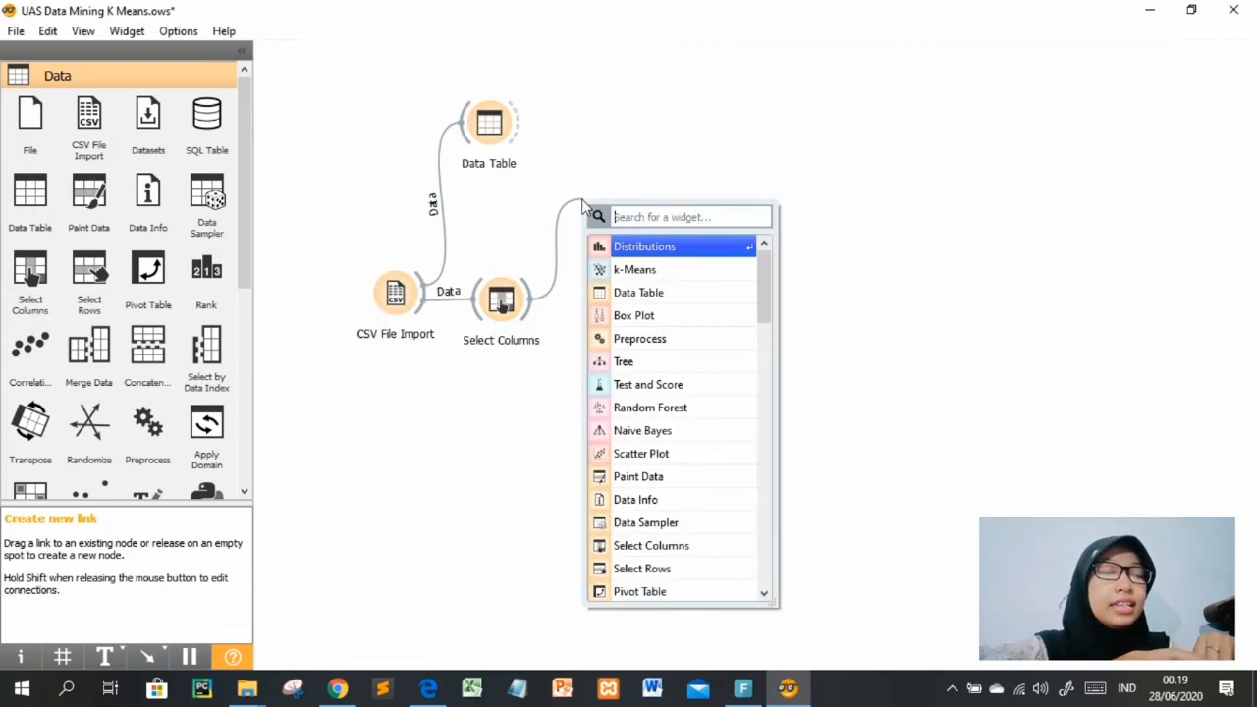
left_click(644, 292)
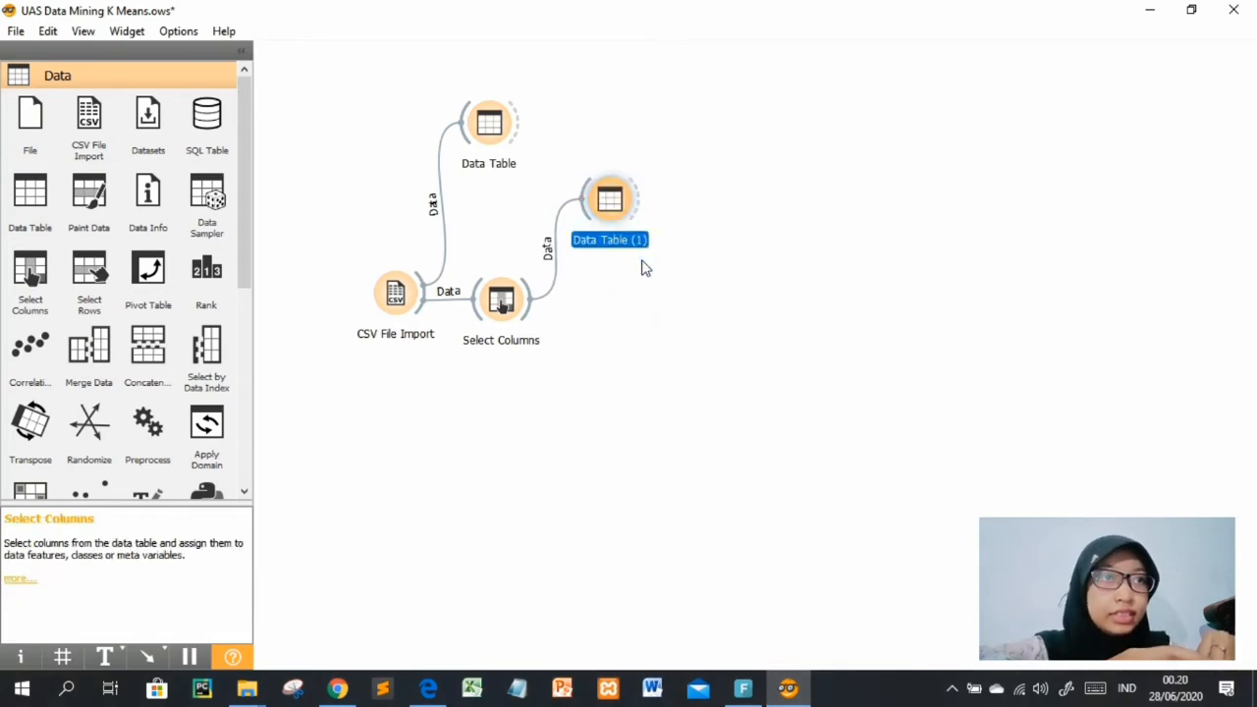
double_click(619, 207)
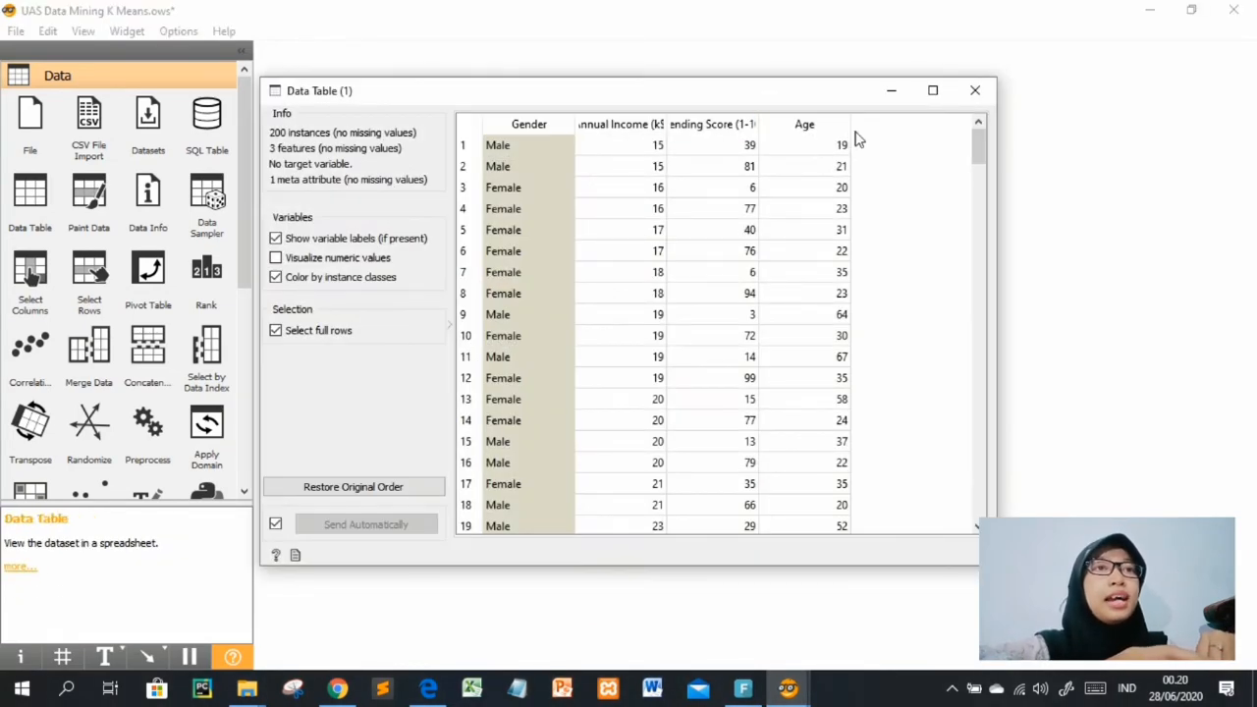
left_click_drag(849, 124, 905, 126)
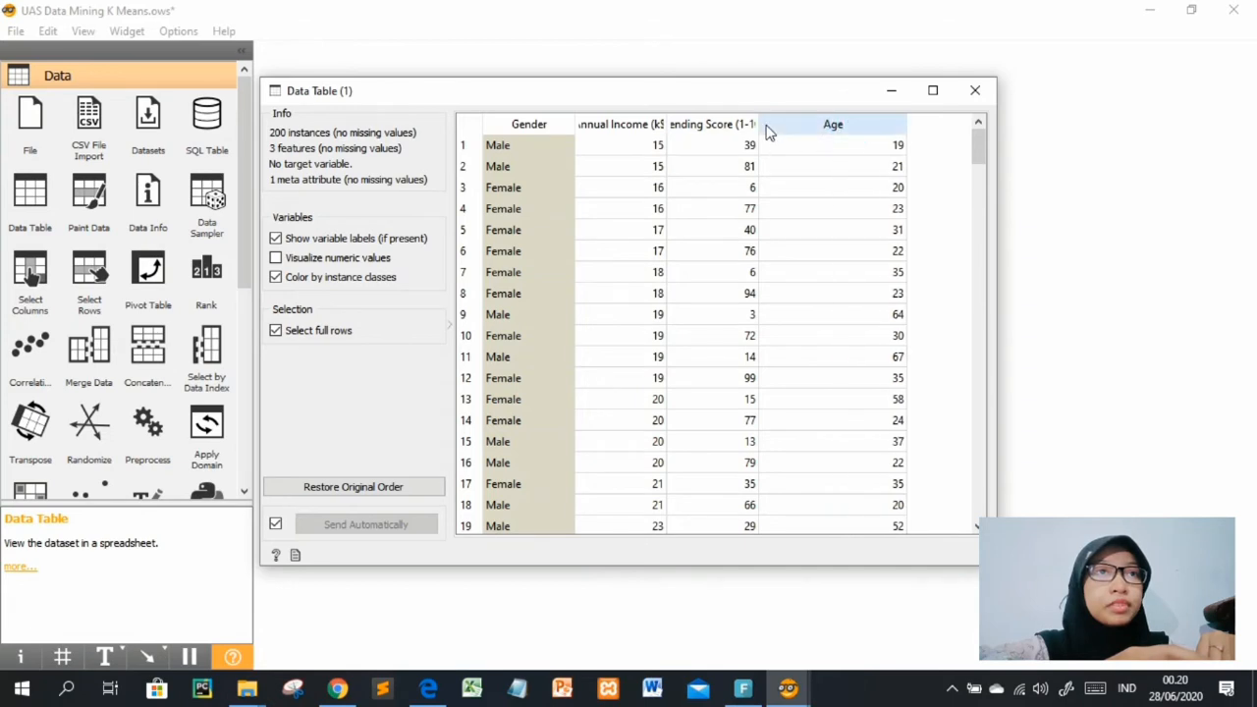
left_click_drag(759, 121, 786, 124)
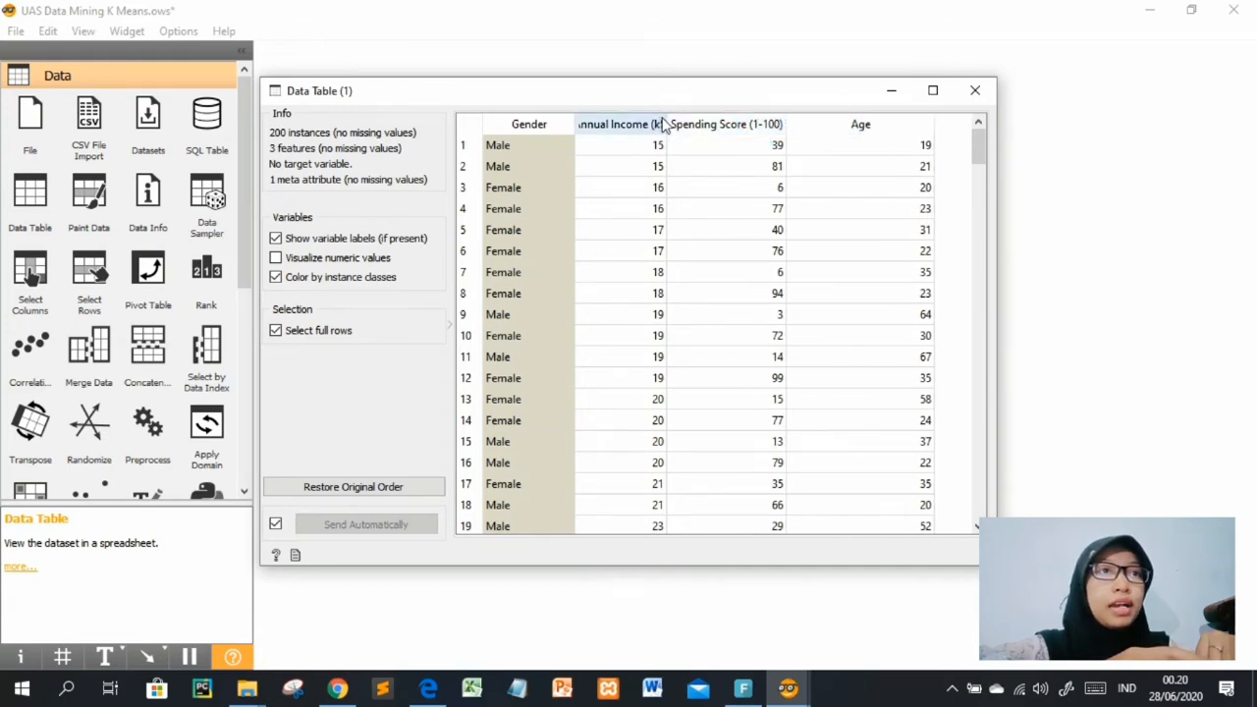
left_click_drag(667, 119, 703, 124)
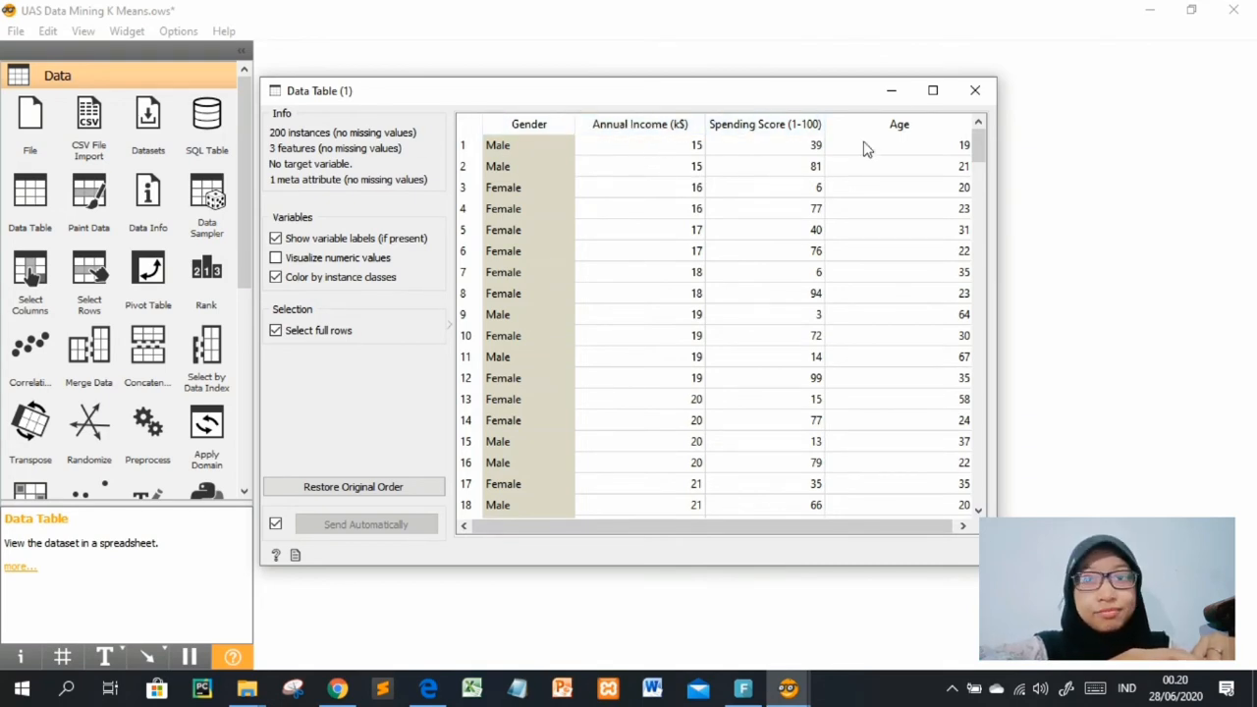
left_click(975, 90)
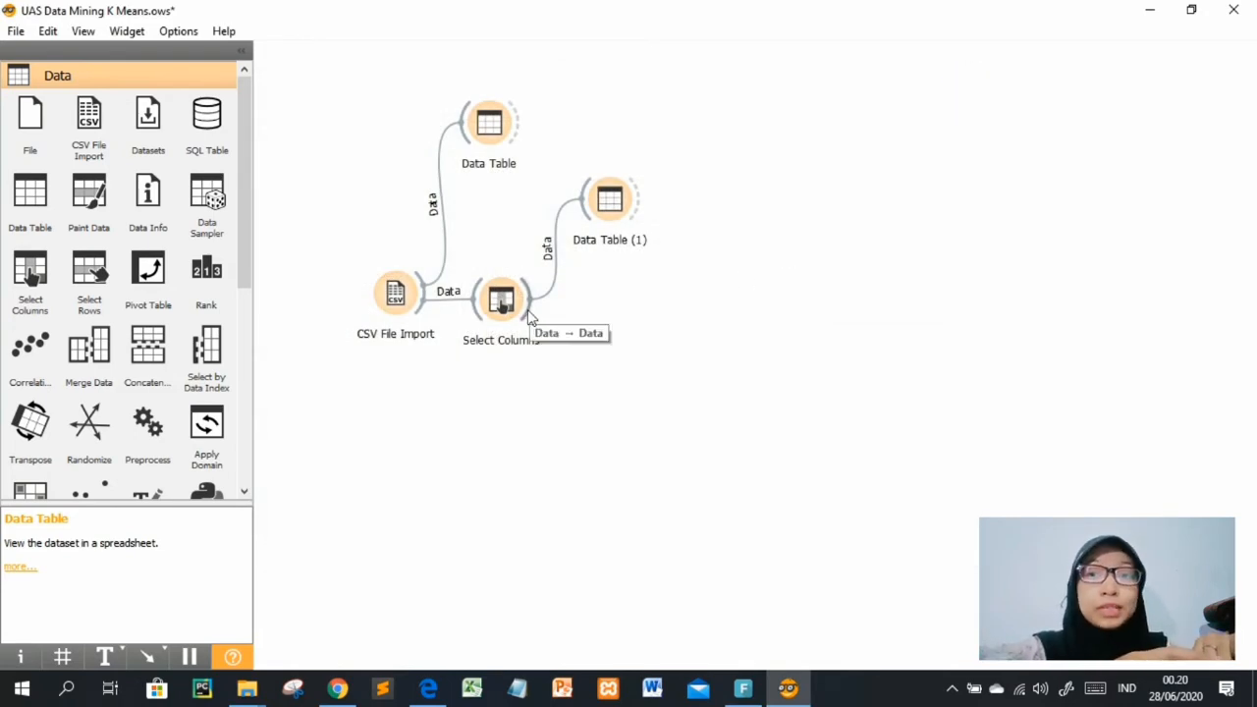
Connect a Distributions widget to Select Columns and view the distribution of Age in it
left_click_drag(528, 313, 633, 311)
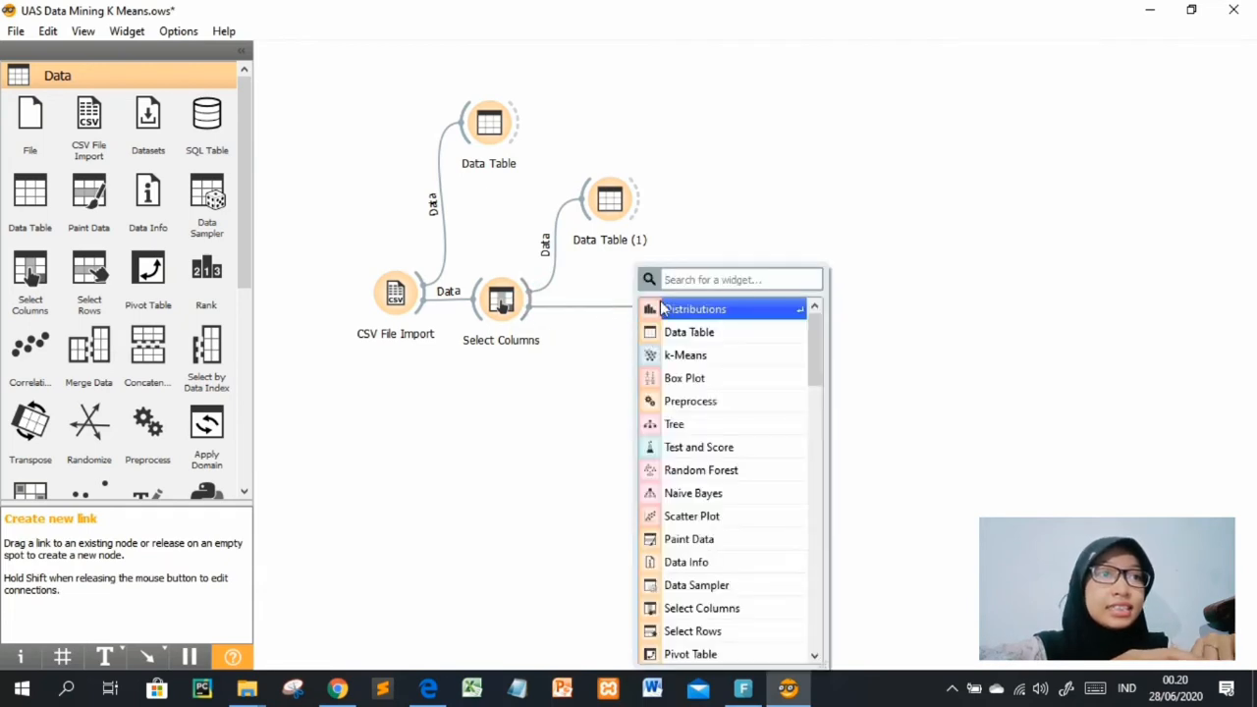
left_click(696, 310)
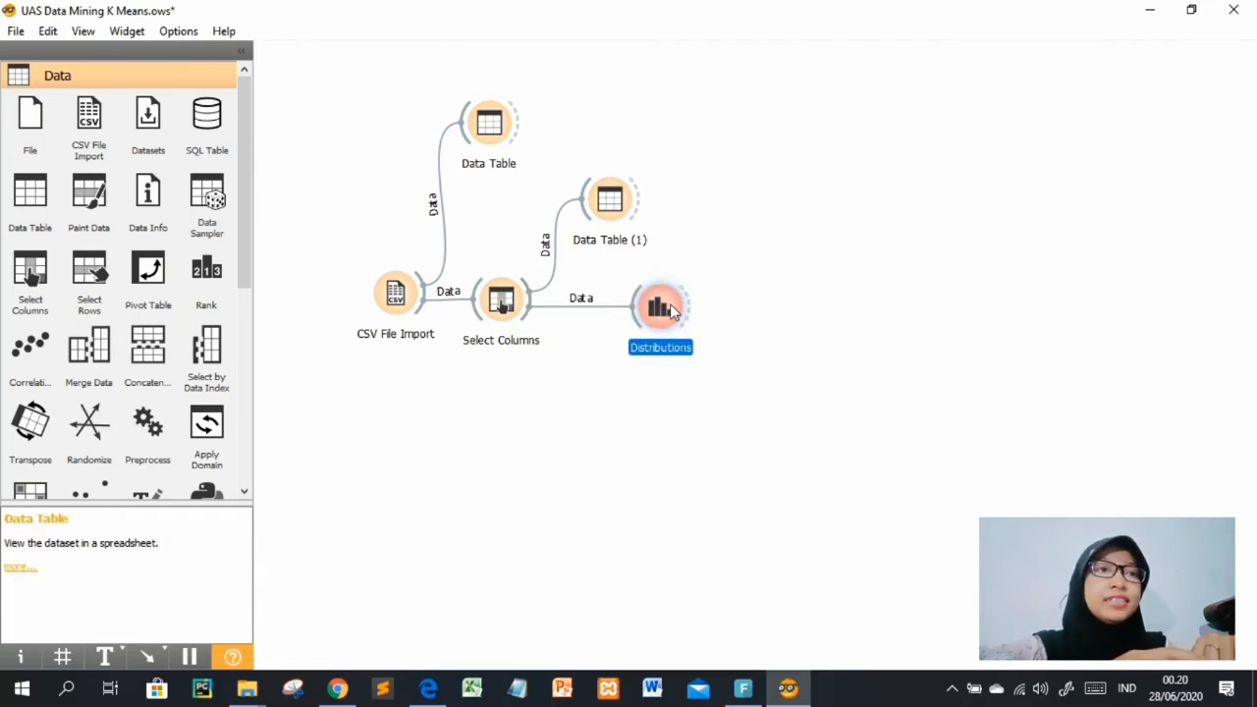
double_click(665, 311)
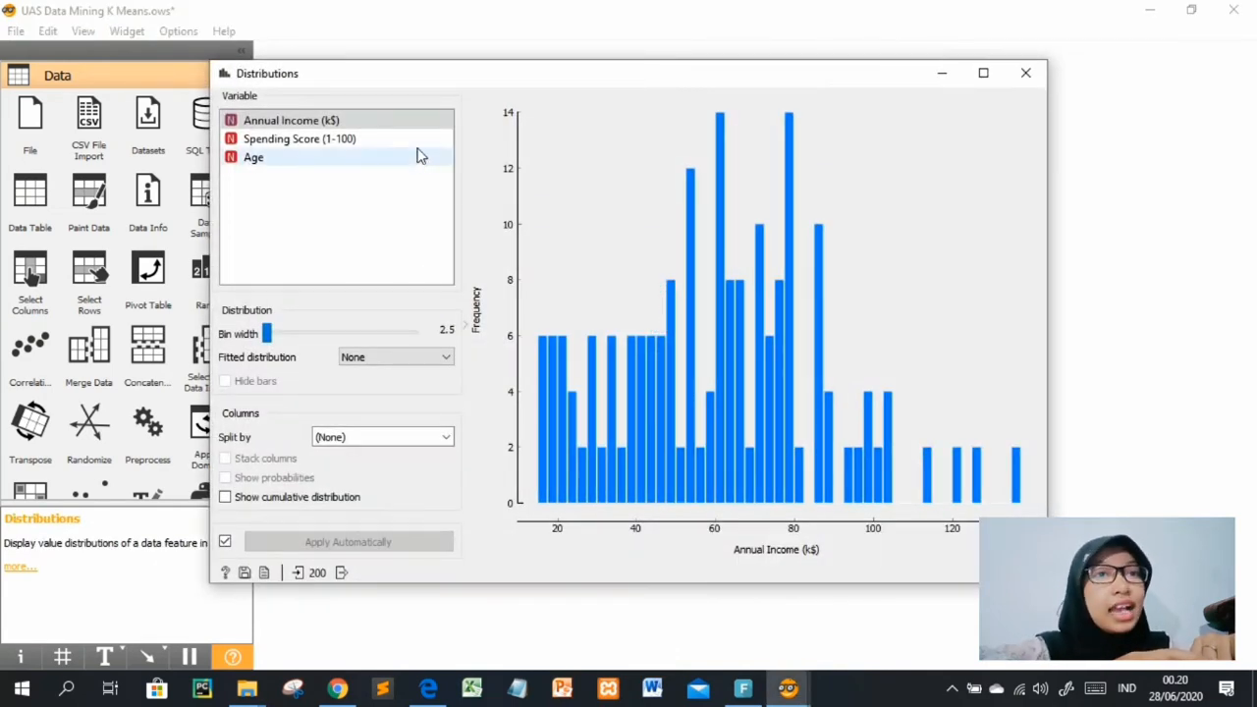
left_click(275, 162)
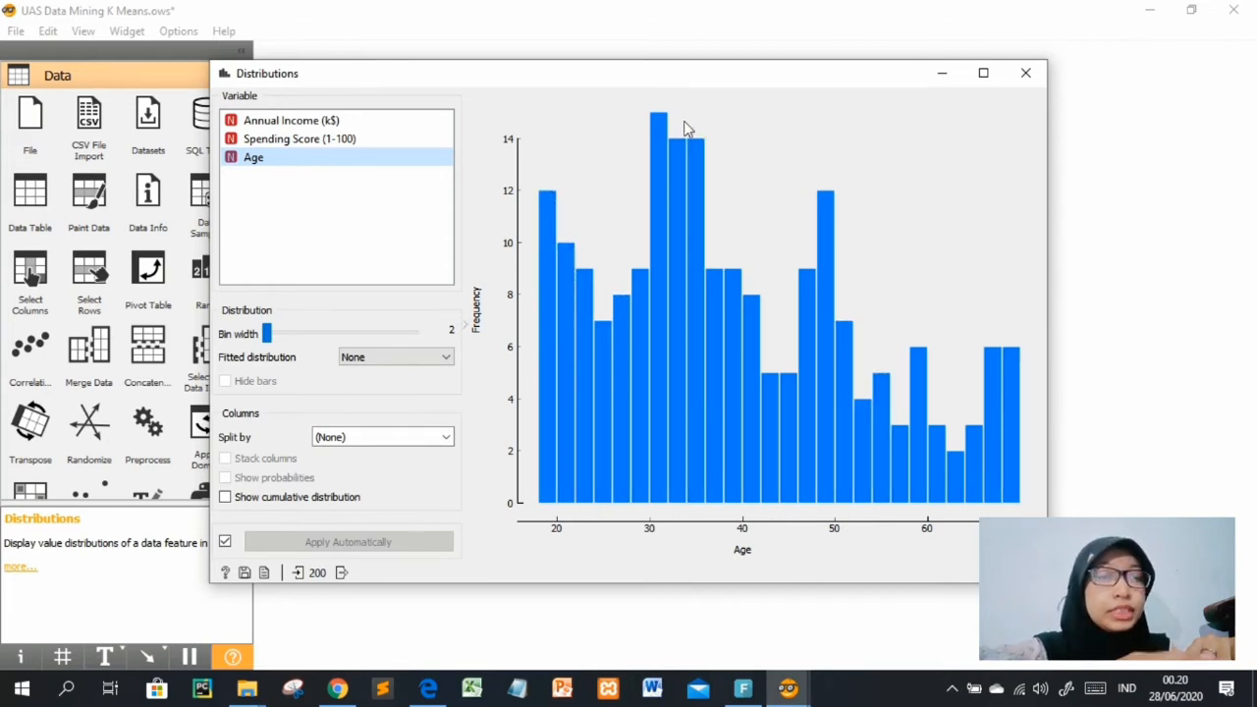
mouse_move(664, 128)
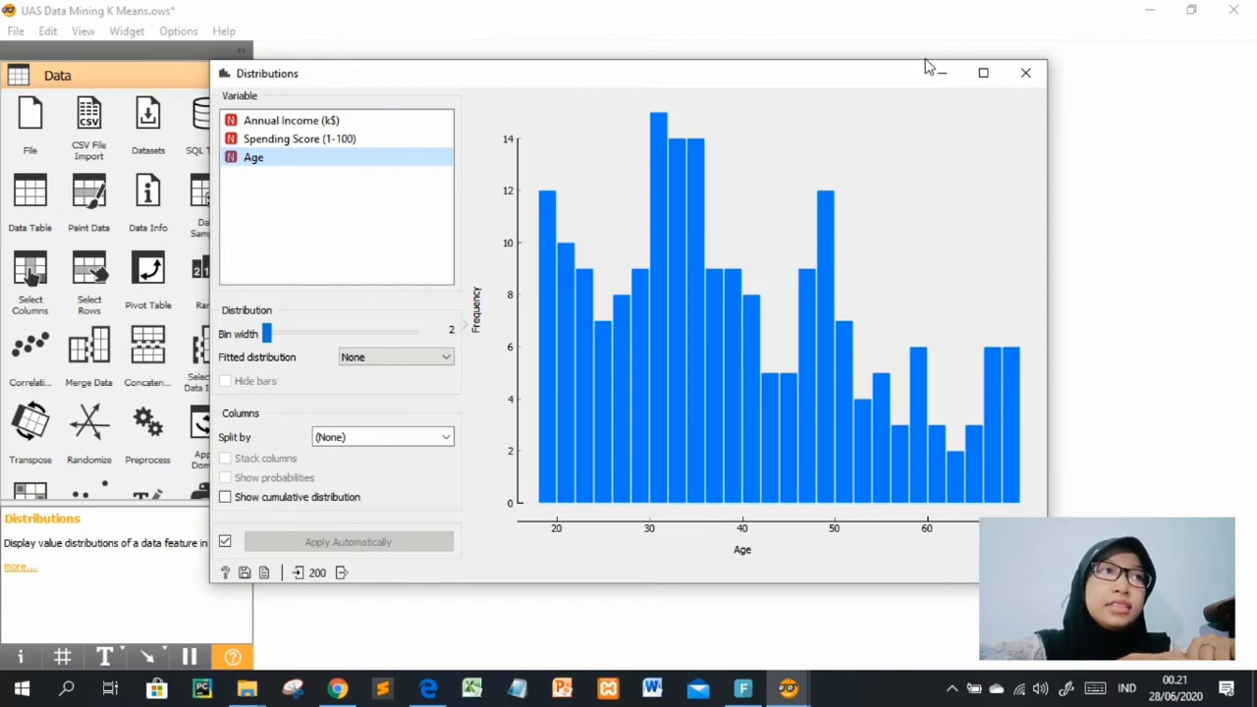
mouse_move(266, 334)
left_mouse_down()
mouse_move(317, 346)
mouse_move(258, 336)
left_mouse_up()
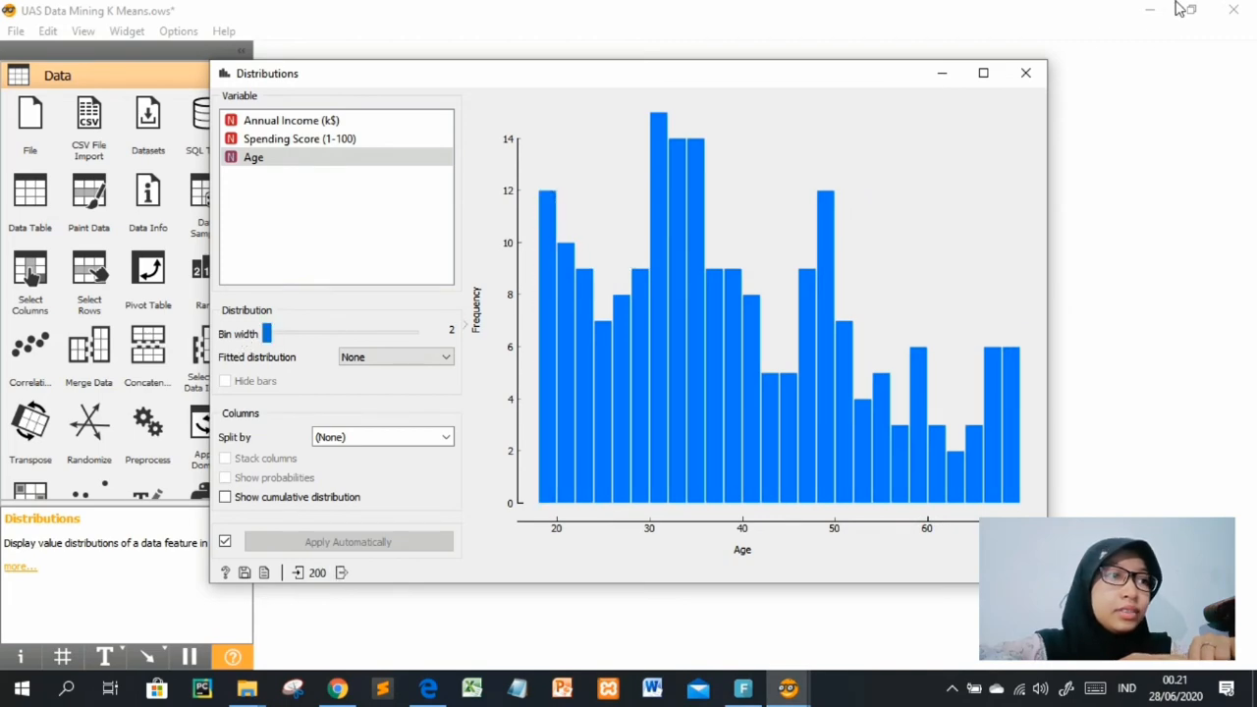
left_click(1029, 71)
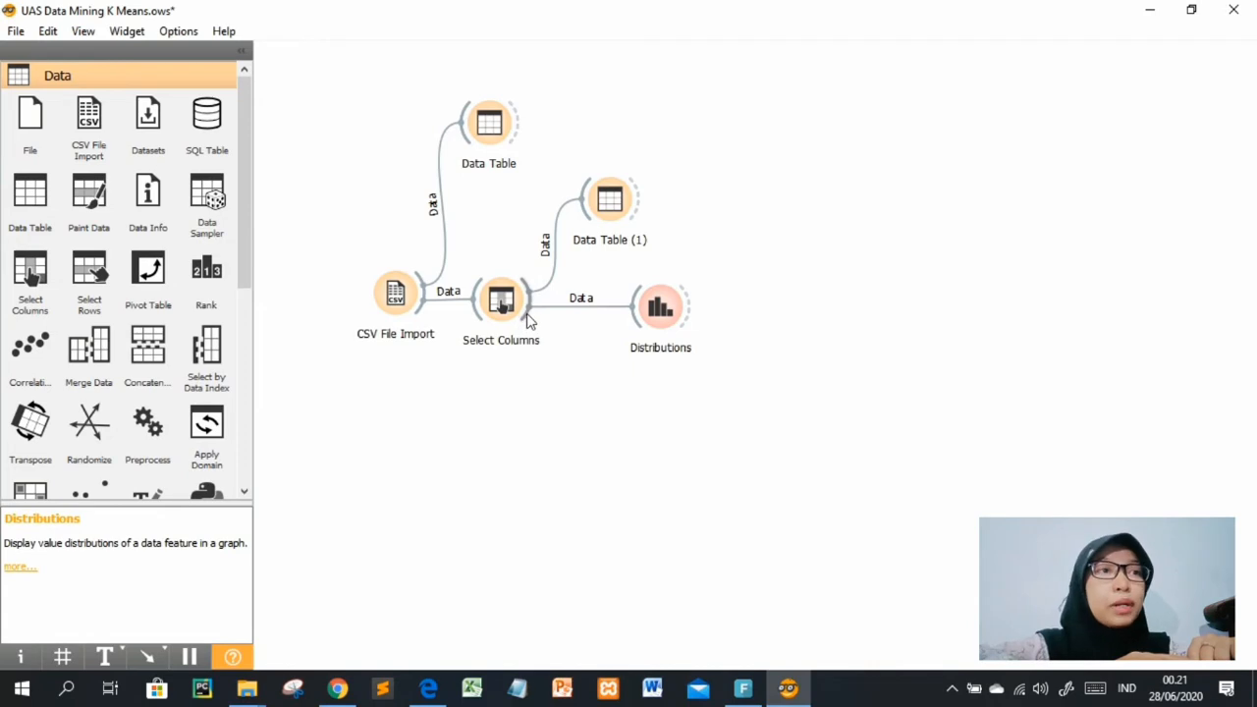
Connect a Box Plot widget to Select Columns and view the box plots of Annual Income (k$) and Spending Score (1-100)
left_click_drag(526, 317, 634, 401)
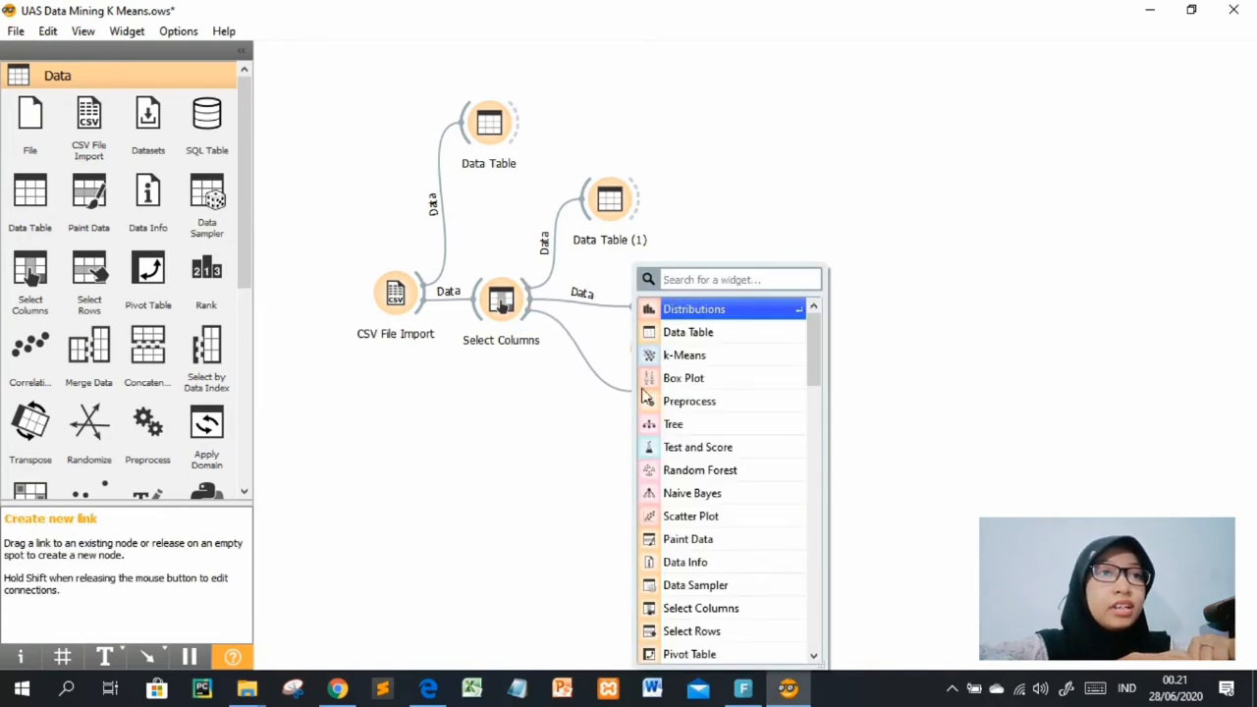
left_click(688, 386)
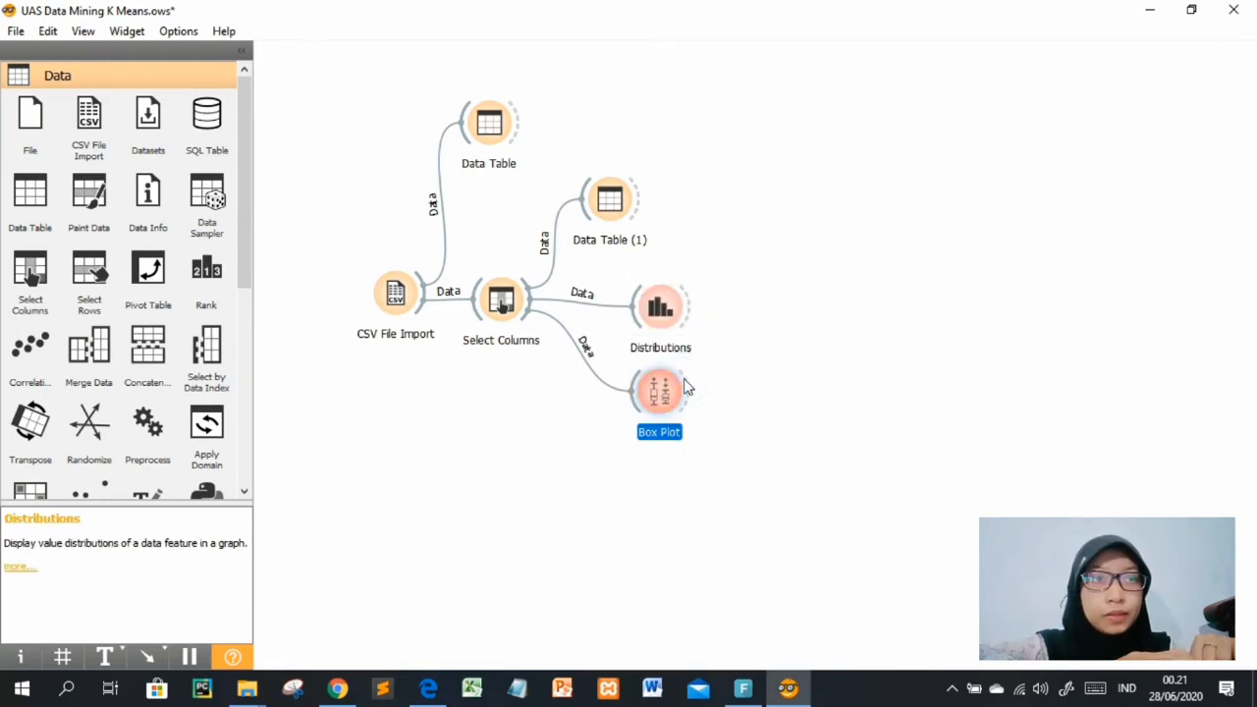
double_click(672, 392)
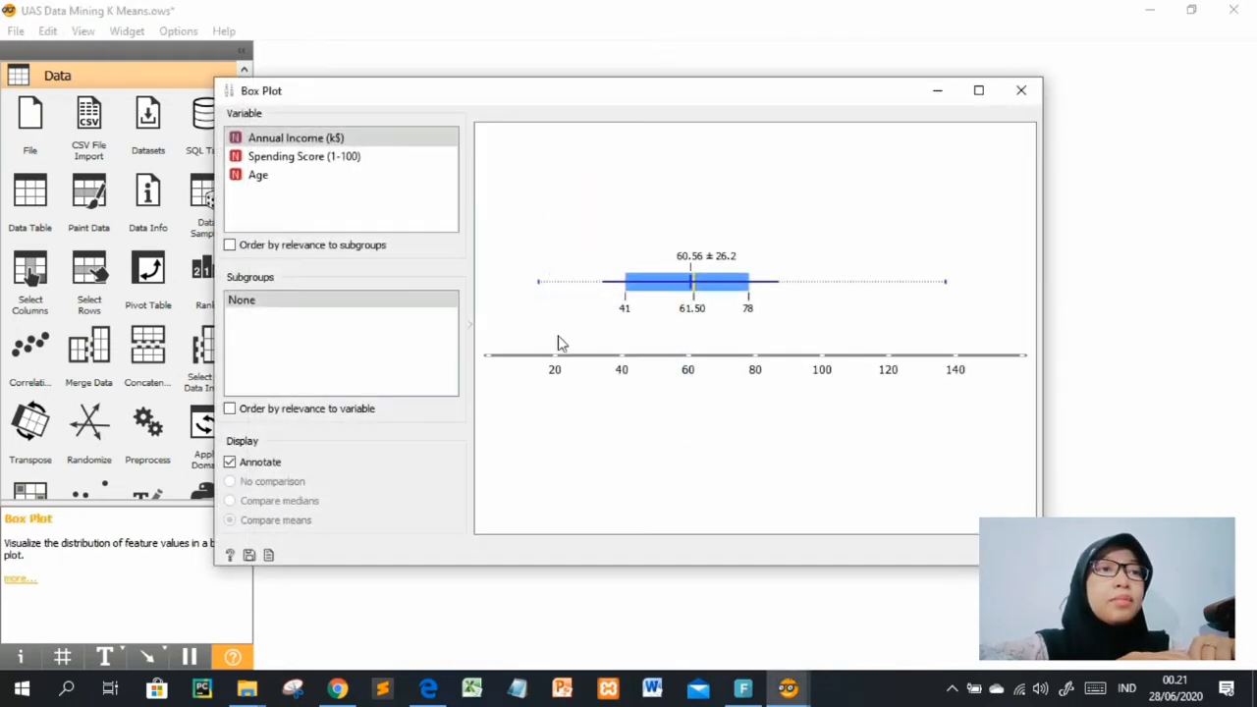
left_click(283, 137)
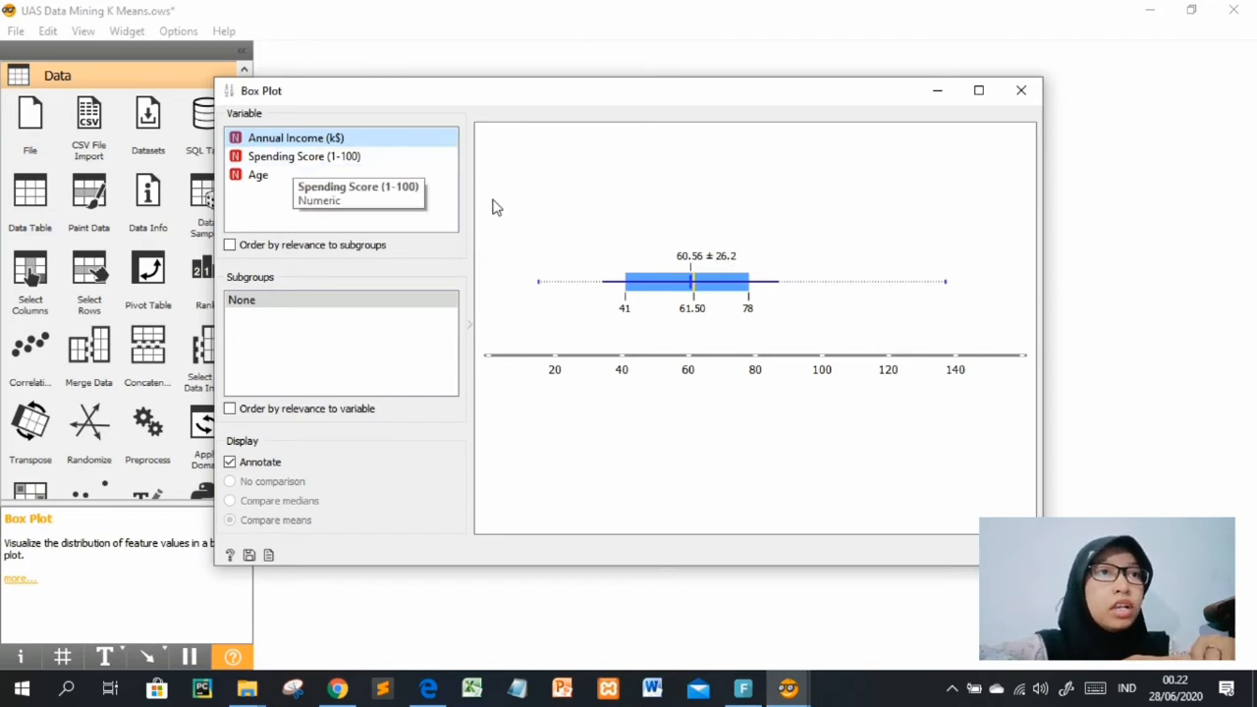
left_click(311, 160)
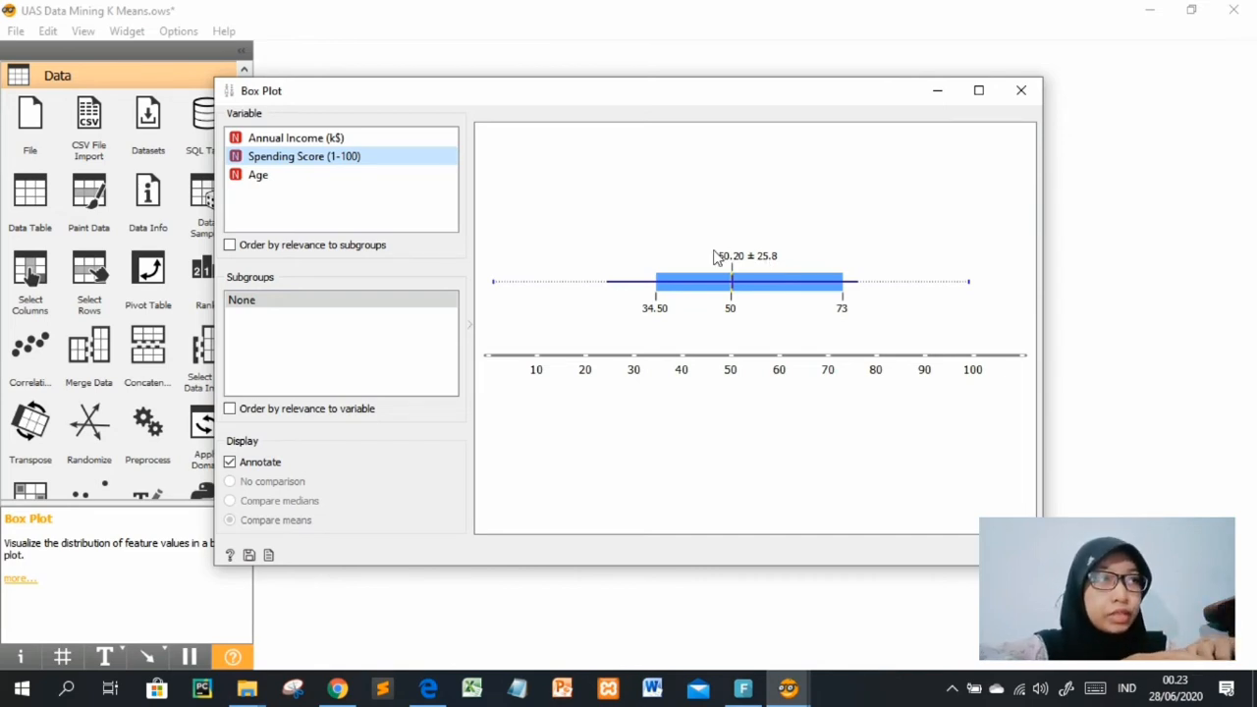
left_click(1022, 91)
Shift the Distributions and Box Plot widgets slightly up and connect a k-Means widget to Select Columns below them
left_click_drag(676, 334, 675, 316)
mouse_move(652, 398)
left_mouse_down()
mouse_move(663, 361)
mouse_move(660, 381)
left_mouse_up()
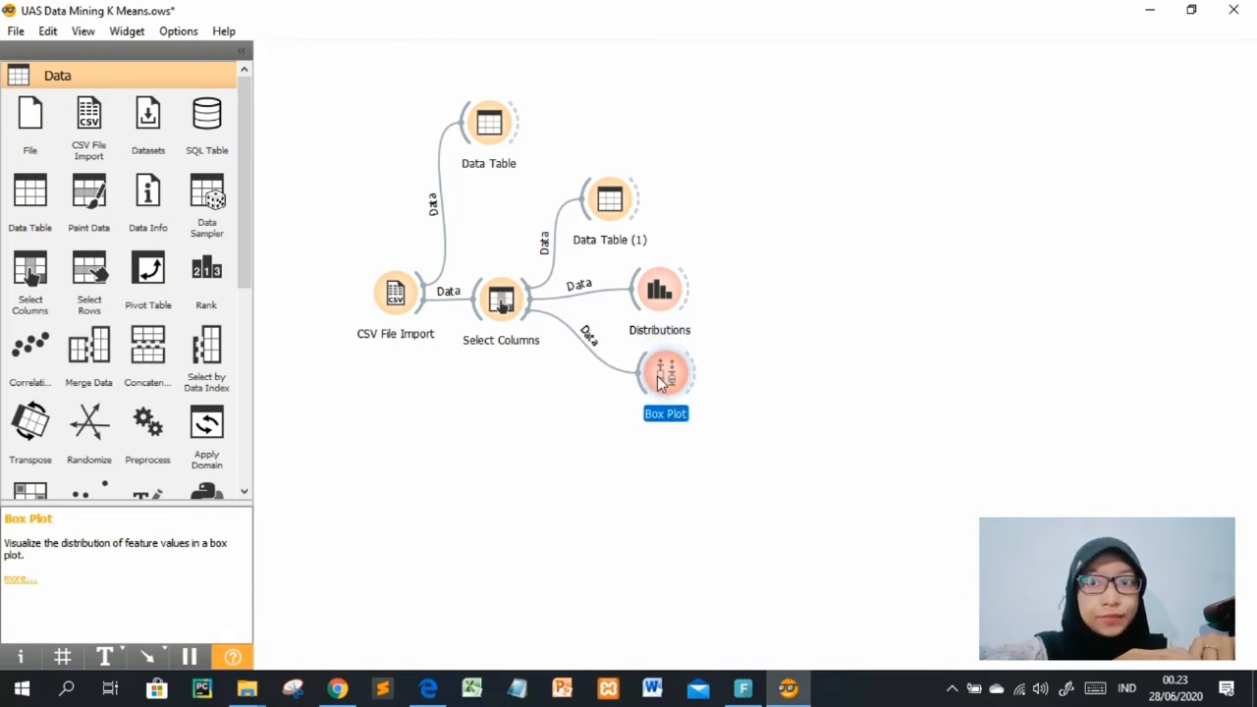
left_click_drag(515, 314, 617, 483)
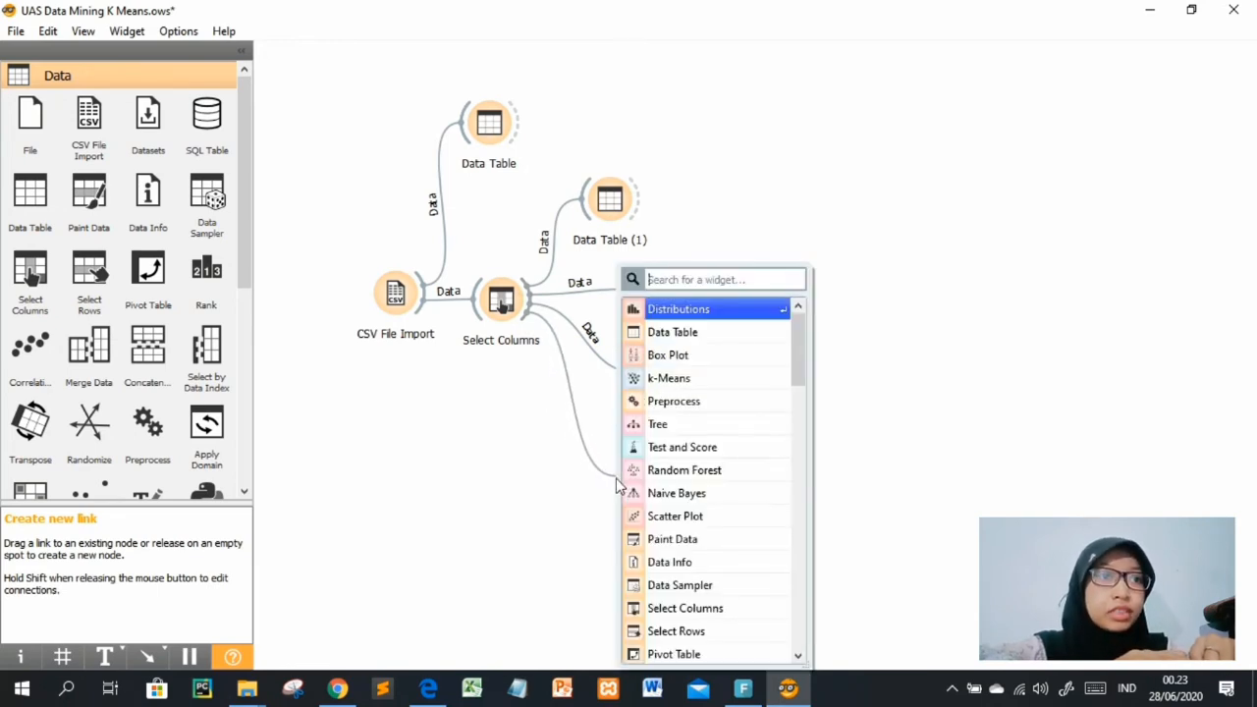
left_click(680, 382)
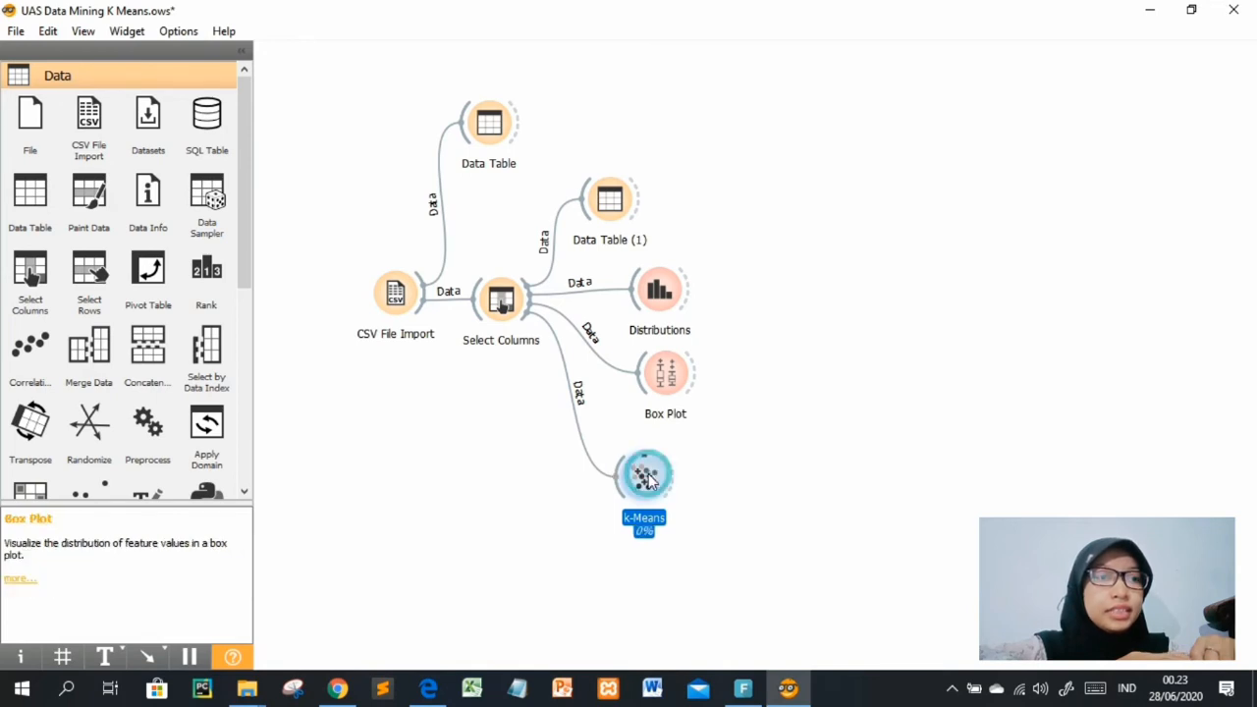
left_click(749, 481)
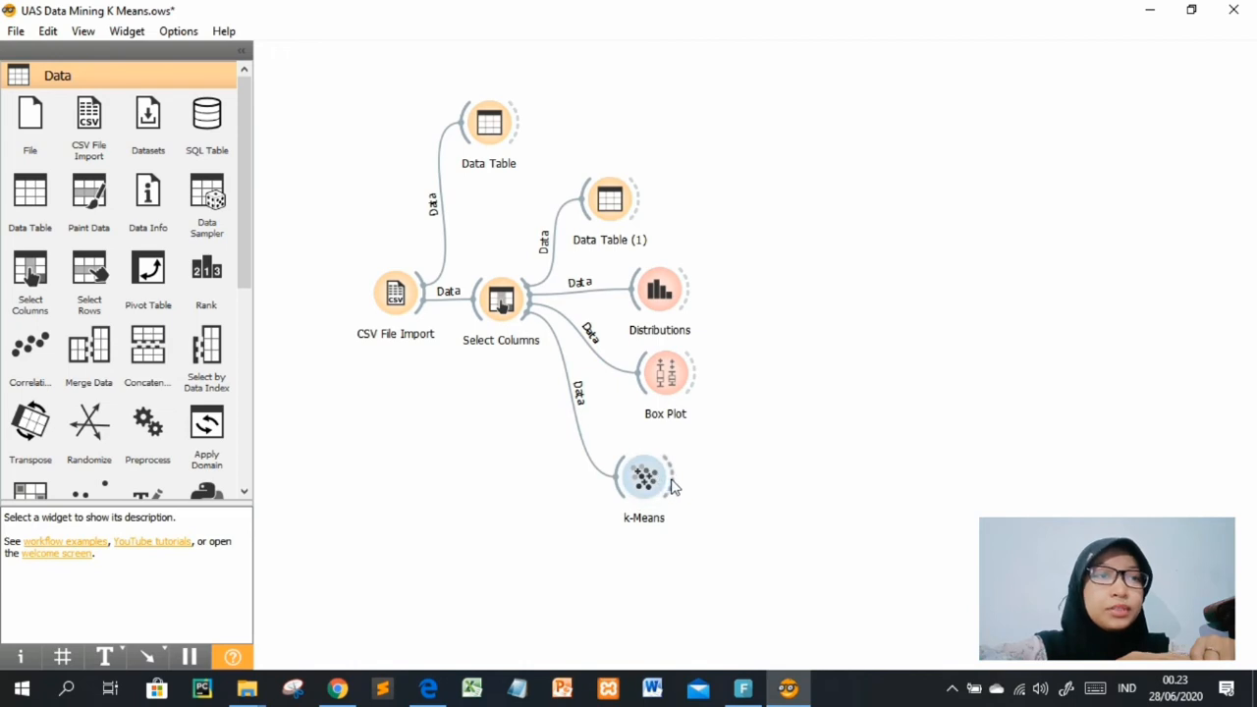
Connect a Scatter Plot widget to k-Means, align it with k-Means and view the clusters by Annual Income and Spending Score
left_click_drag(674, 485, 807, 477)
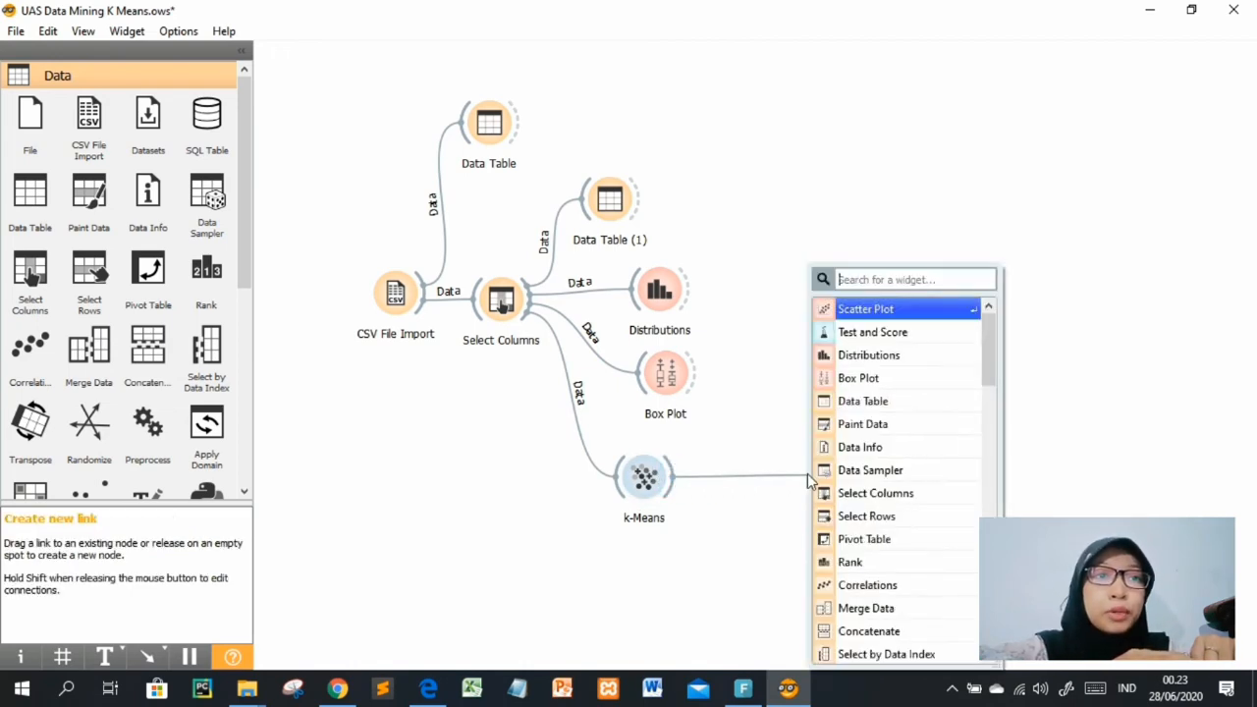
left_click(866, 310)
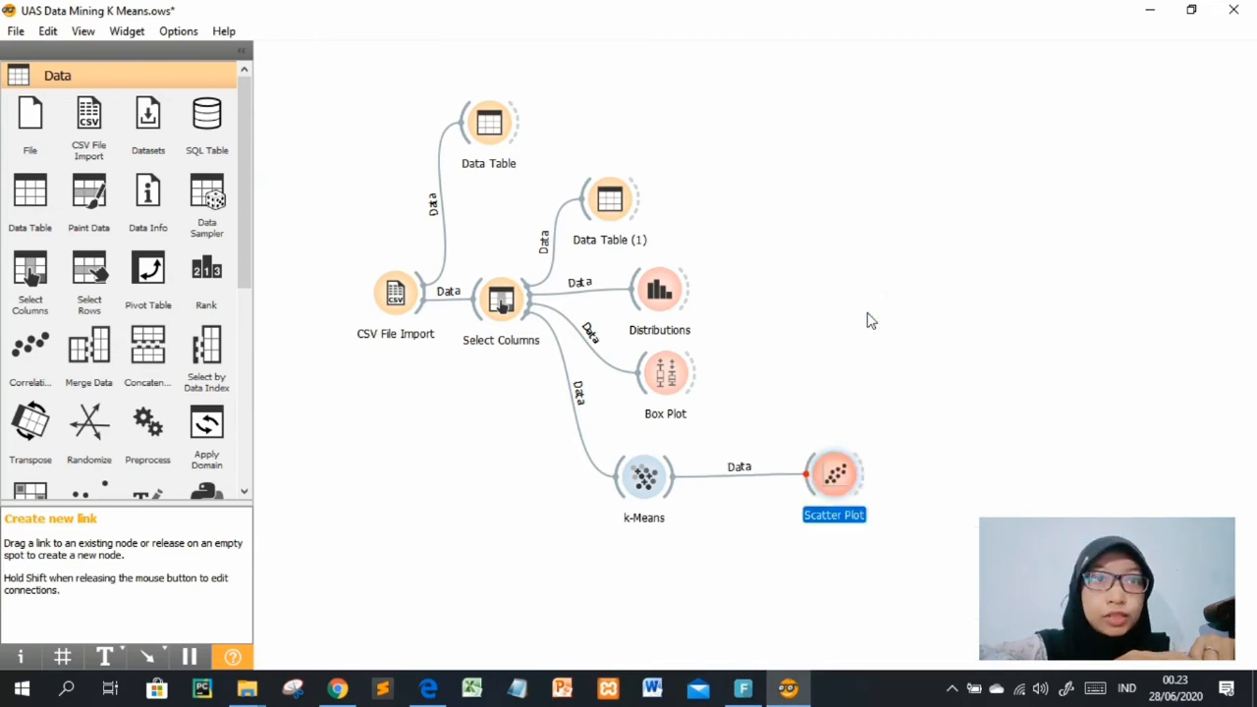
left_click_drag(827, 476, 826, 479)
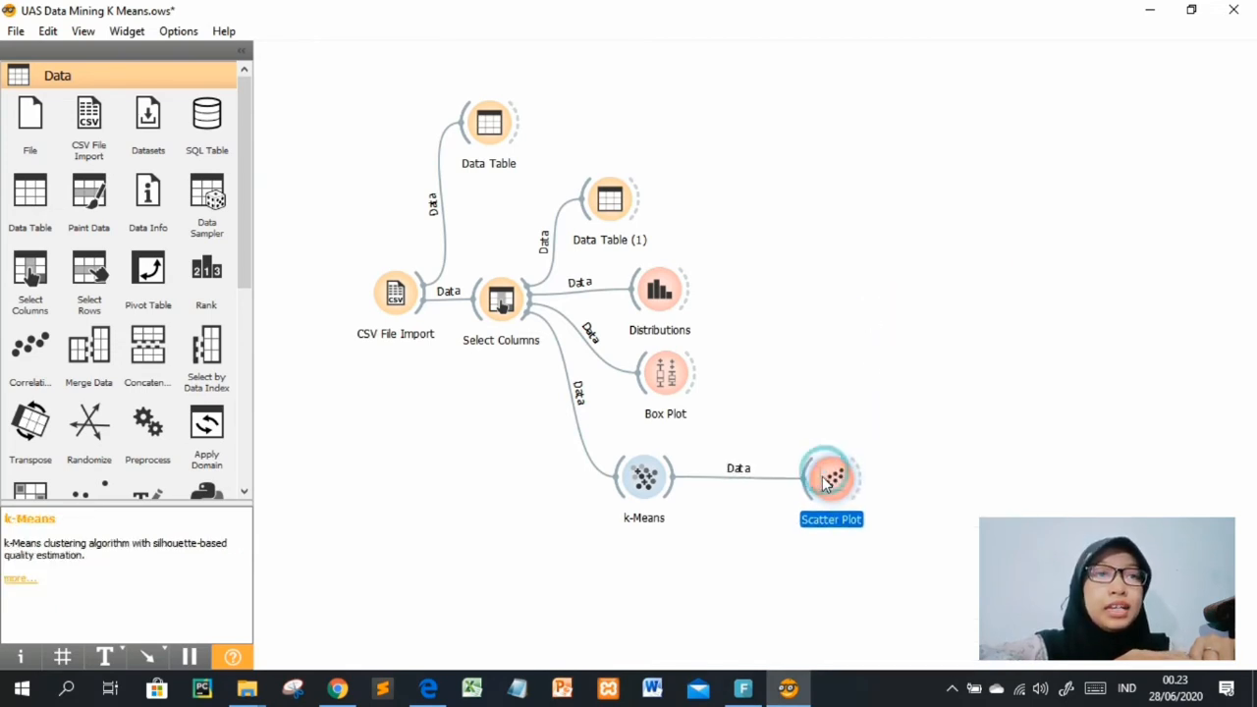
double_click(835, 478)
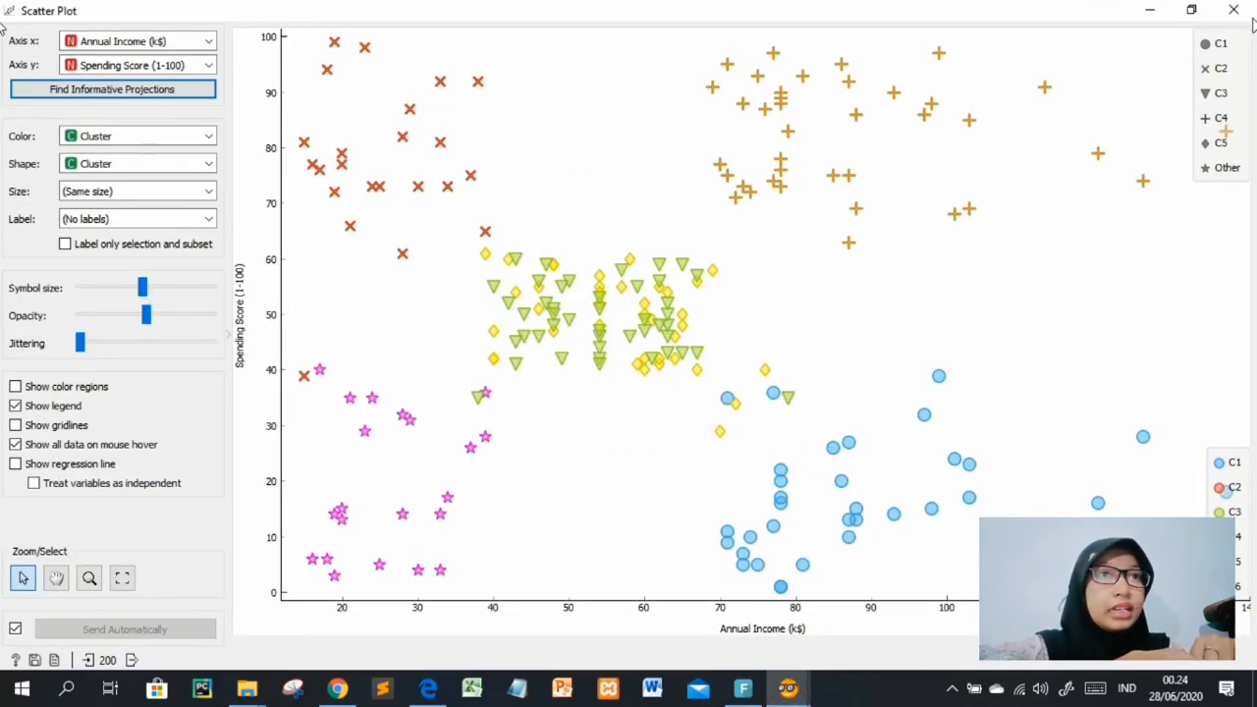
left_click(1151, 12)
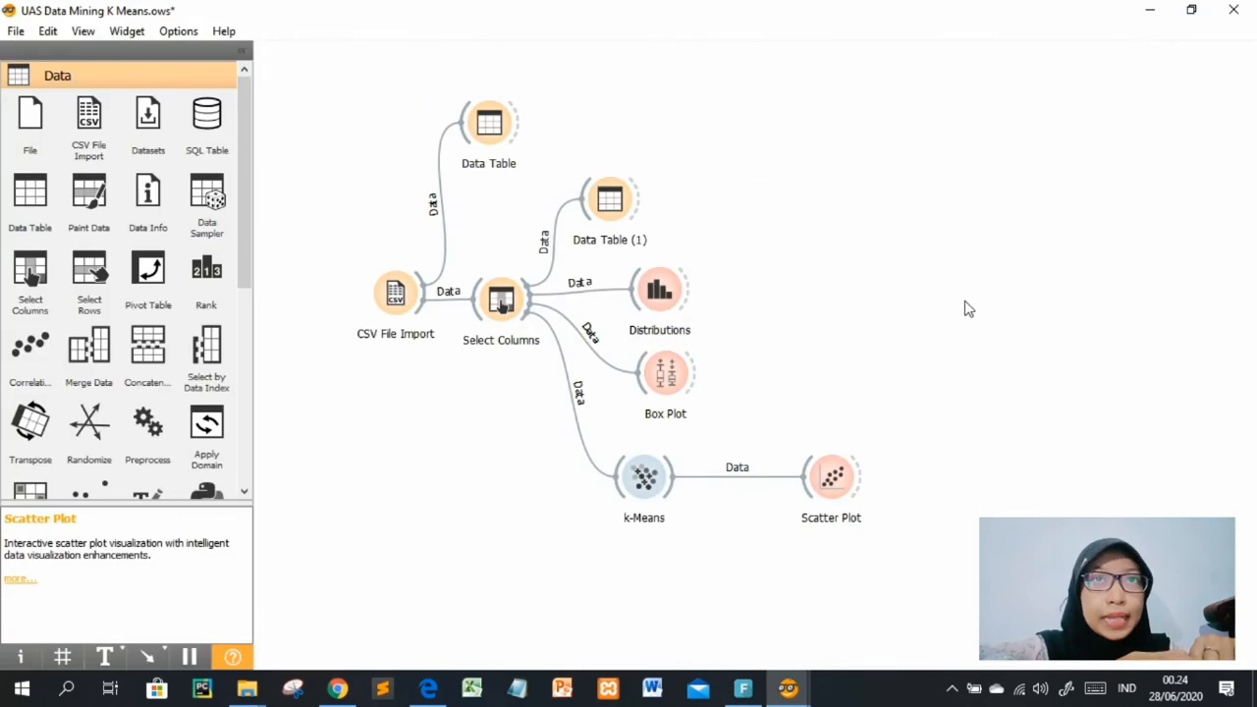
Set the fixed number of clusters in the k-Means widget to 4
double_click(644, 478)
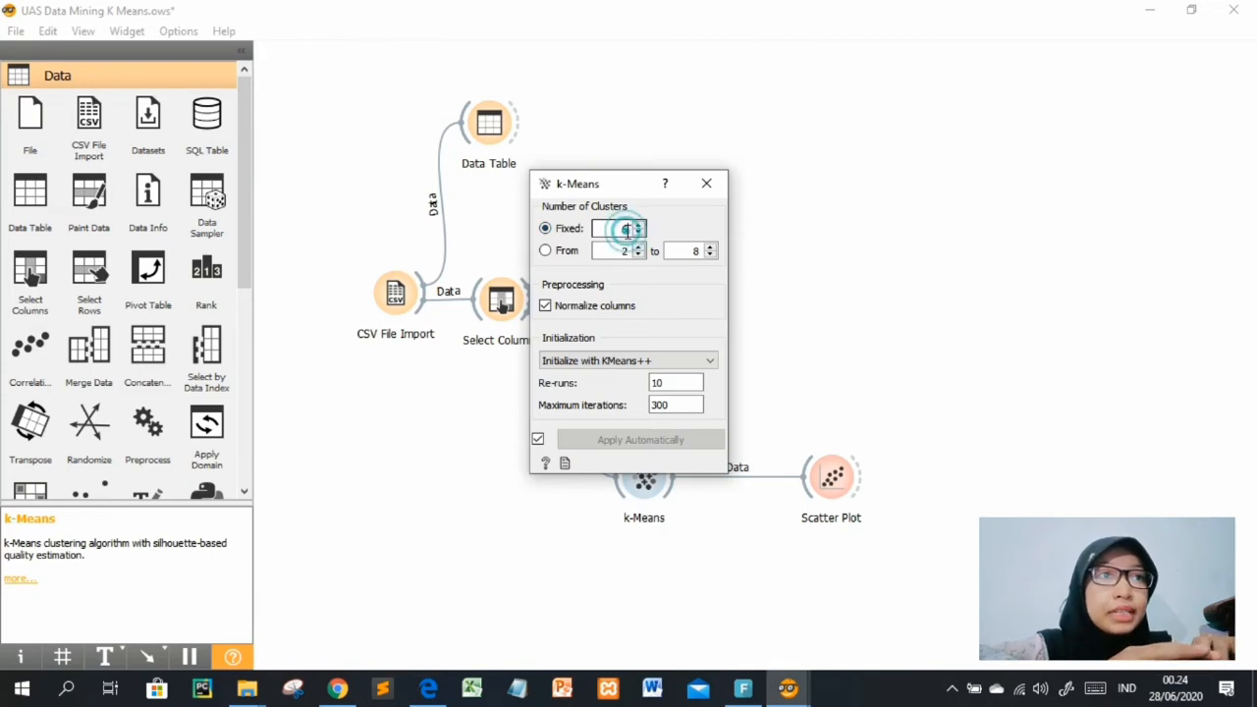
type("4")
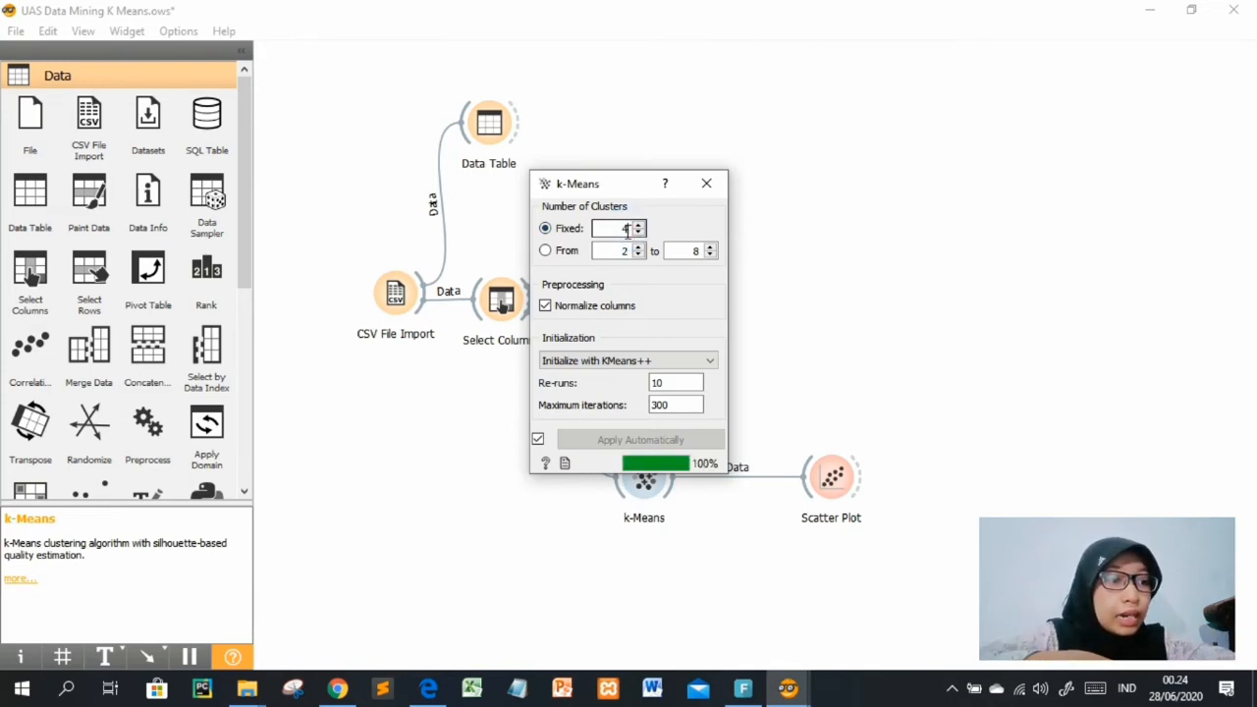
left_click(709, 185)
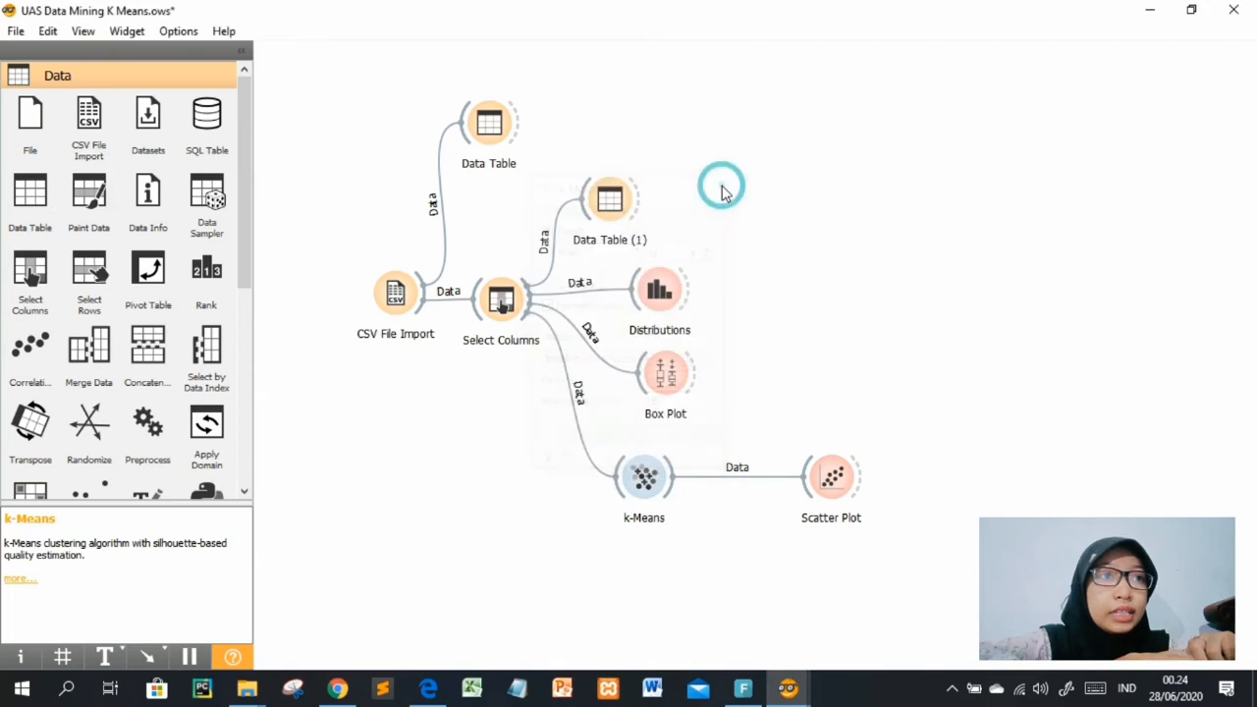
Bring up the Scatter Plot again and inspect the details of the C2 customer with the highest spending score
double_click(833, 480)
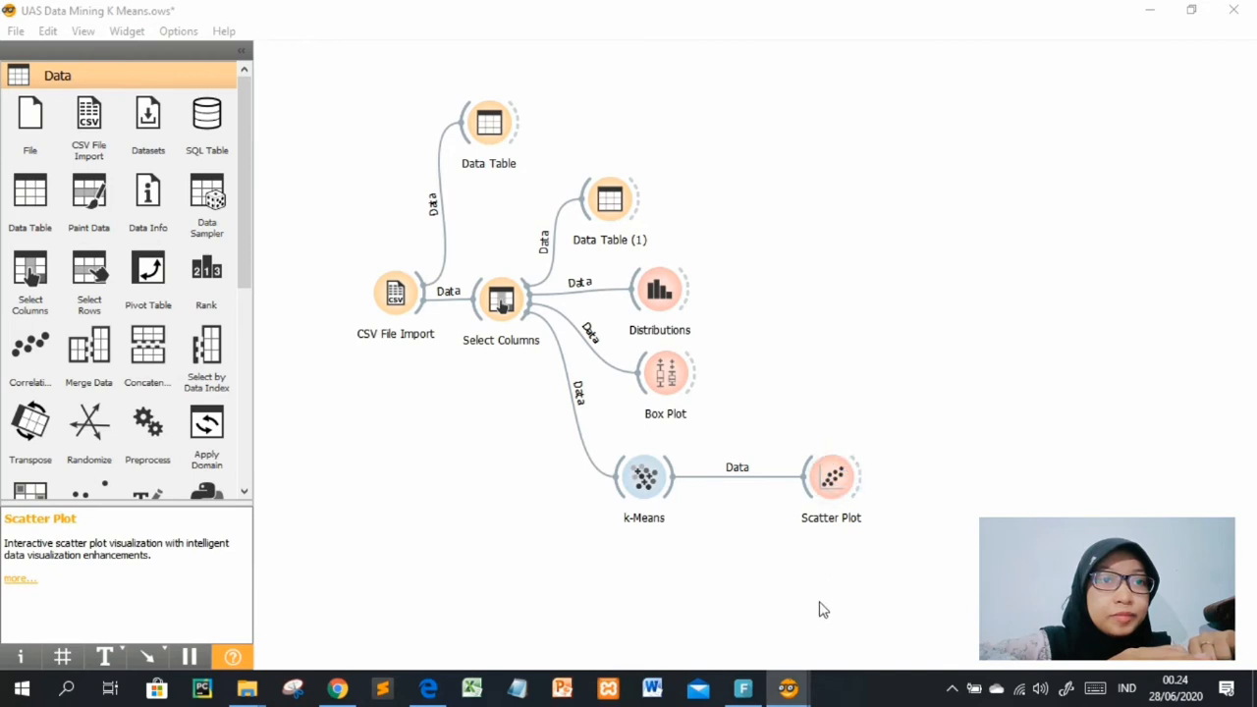
mouse_move(791, 683)
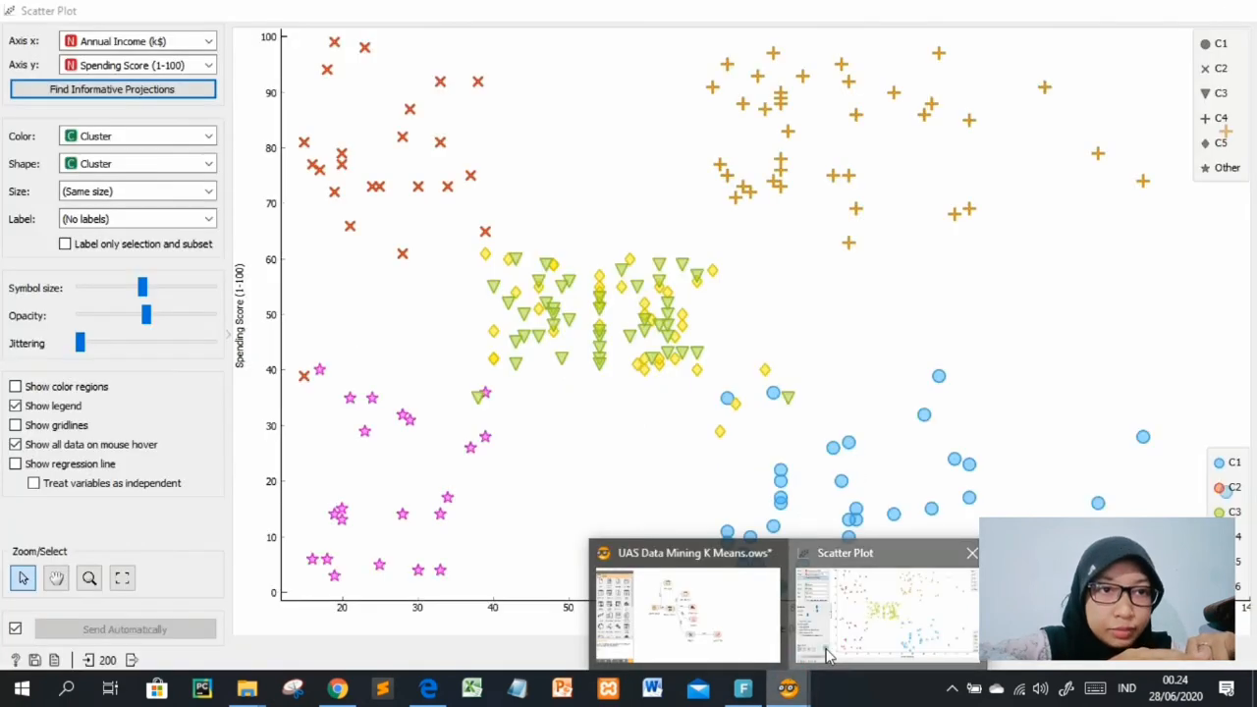
left_click(828, 653)
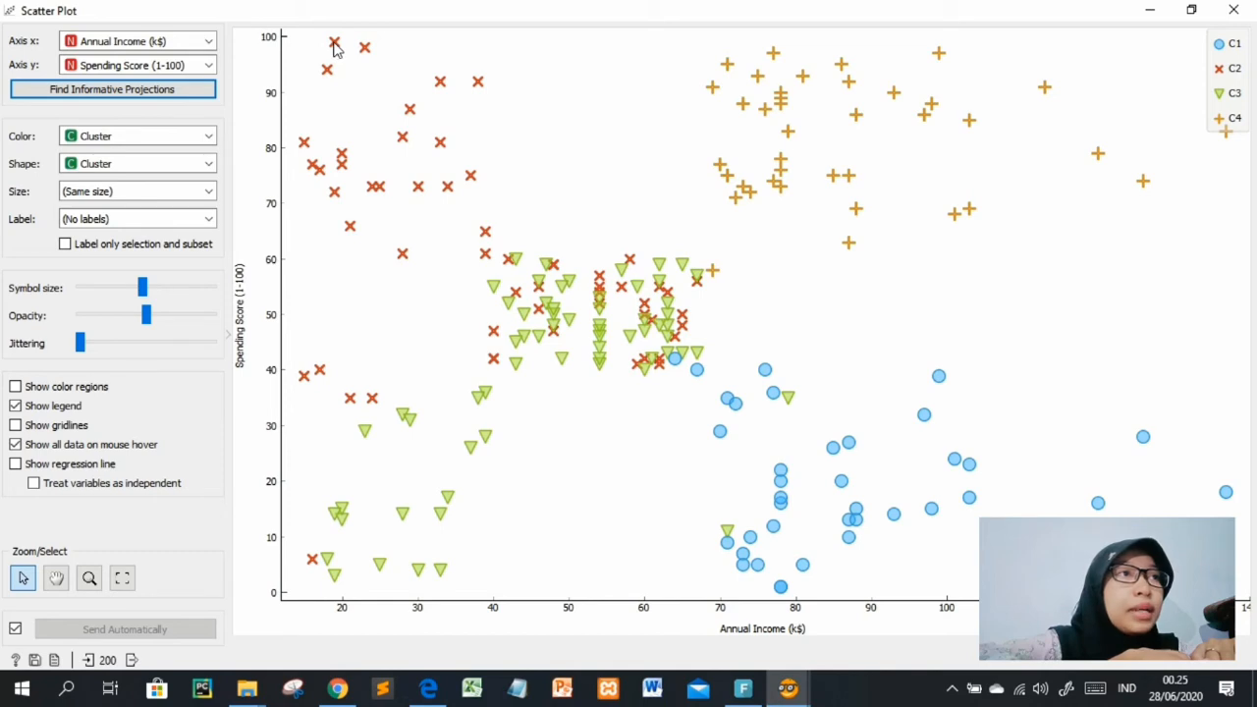
mouse_move(335, 49)
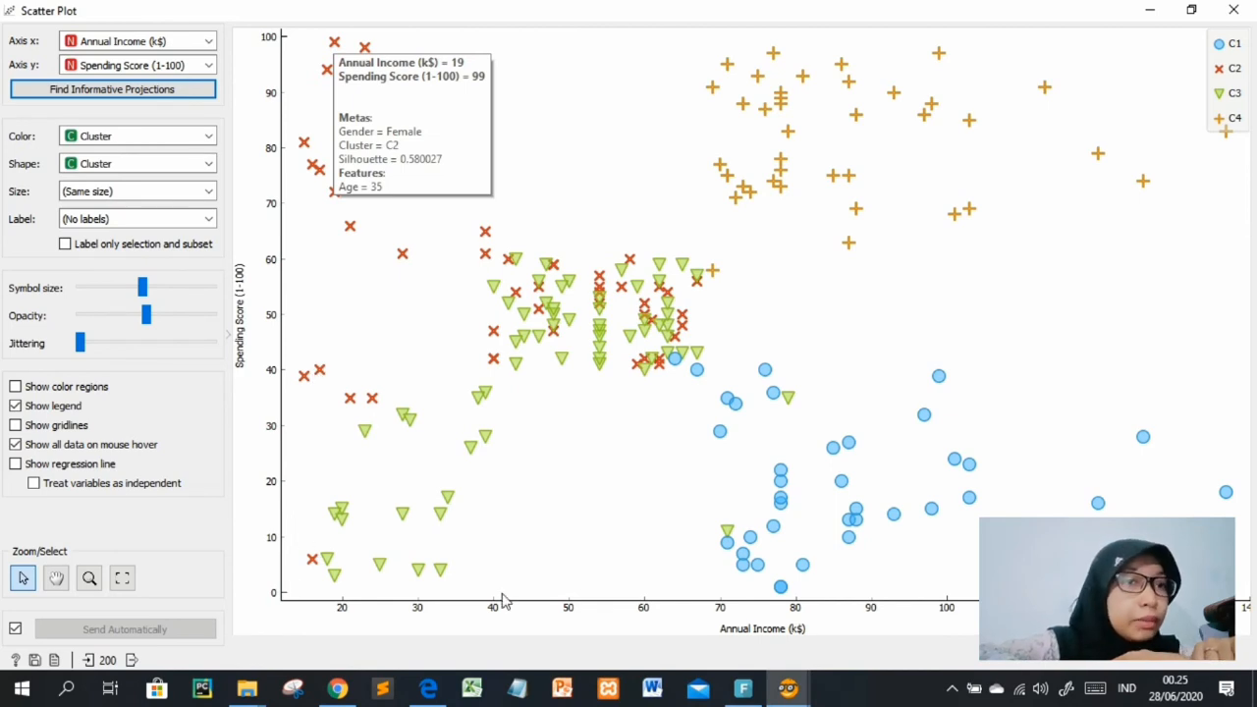
Inspect the details of the C1 customers with the lowest spending score, the highest-income C4 customer and the lowest-income C2 customer with the lower score
left_click(782, 589)
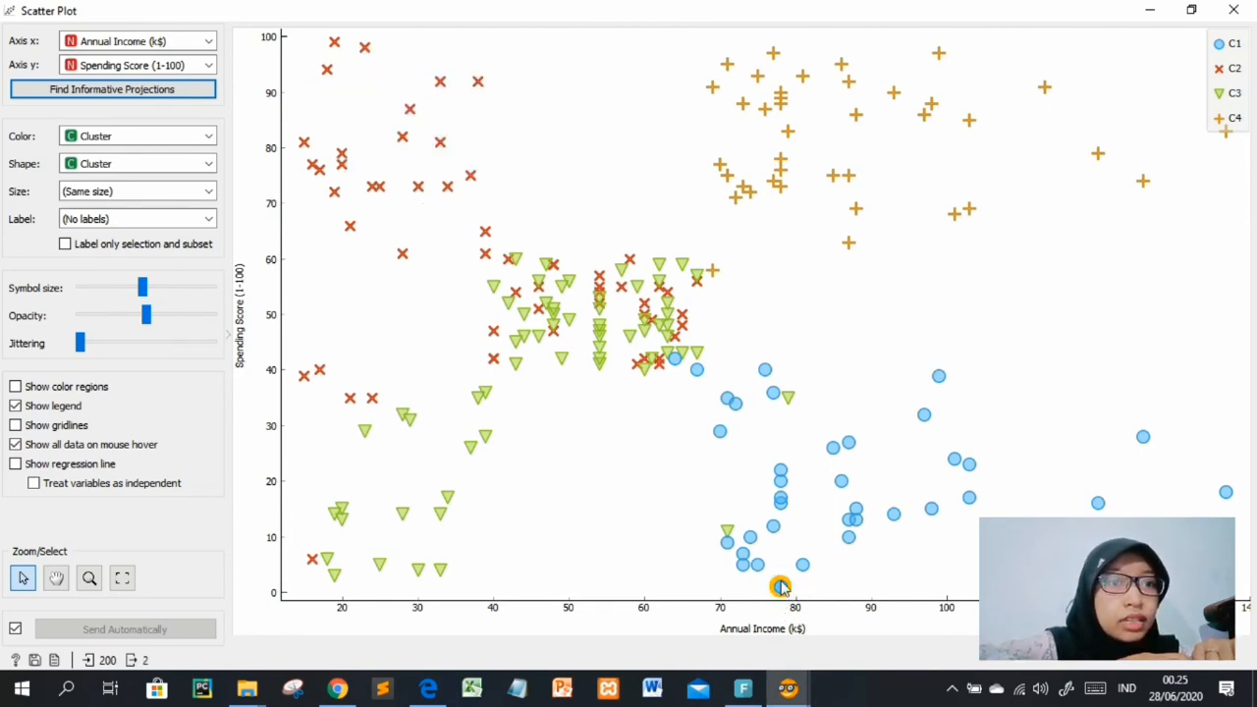
mouse_move(782, 589)
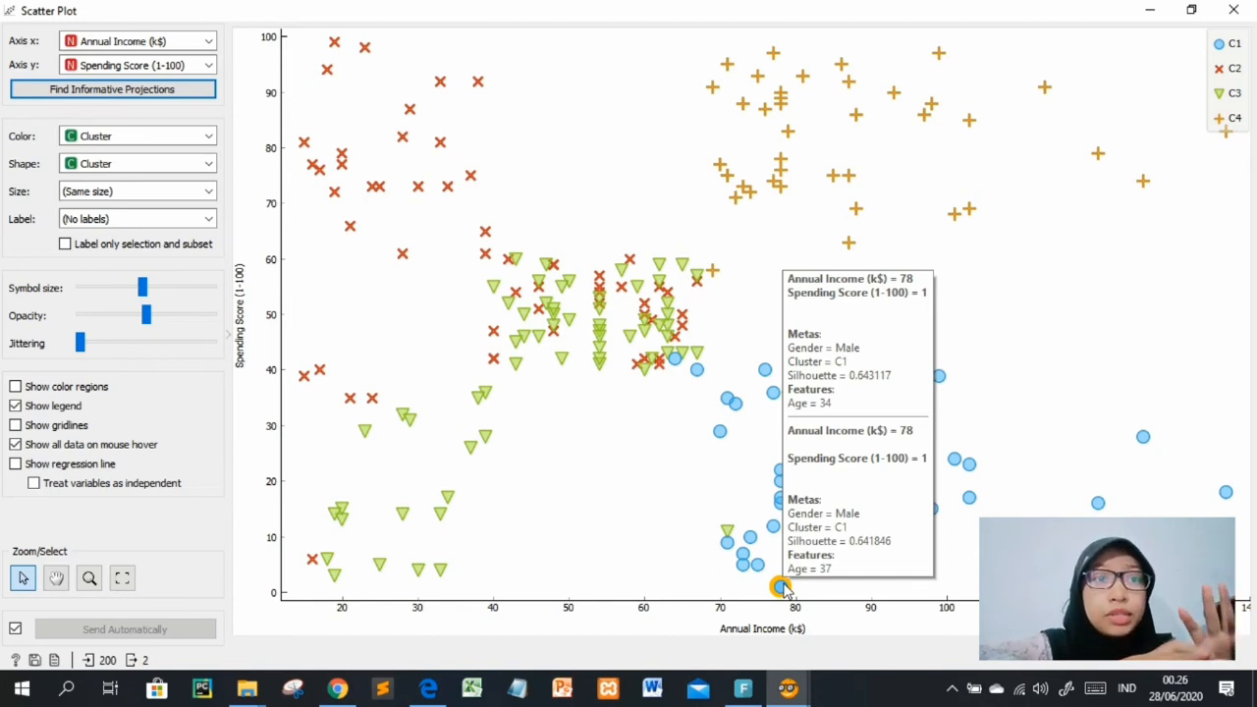
left_click(685, 511)
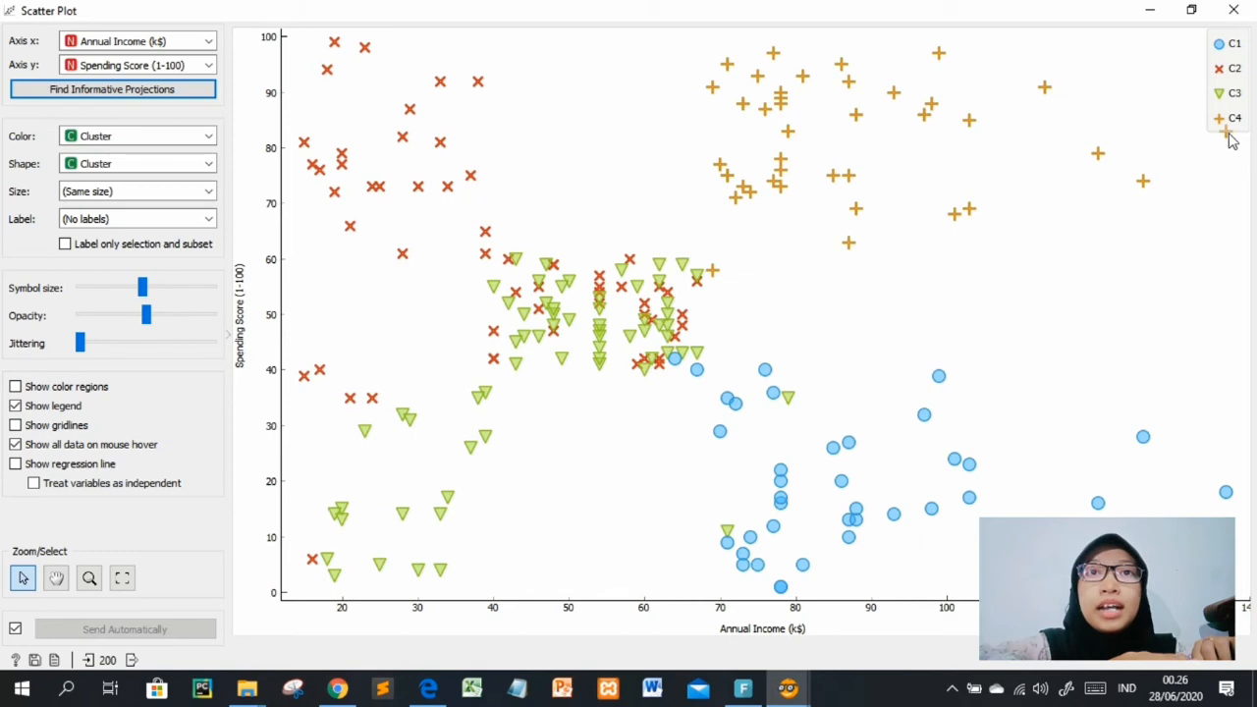
mouse_move(1231, 140)
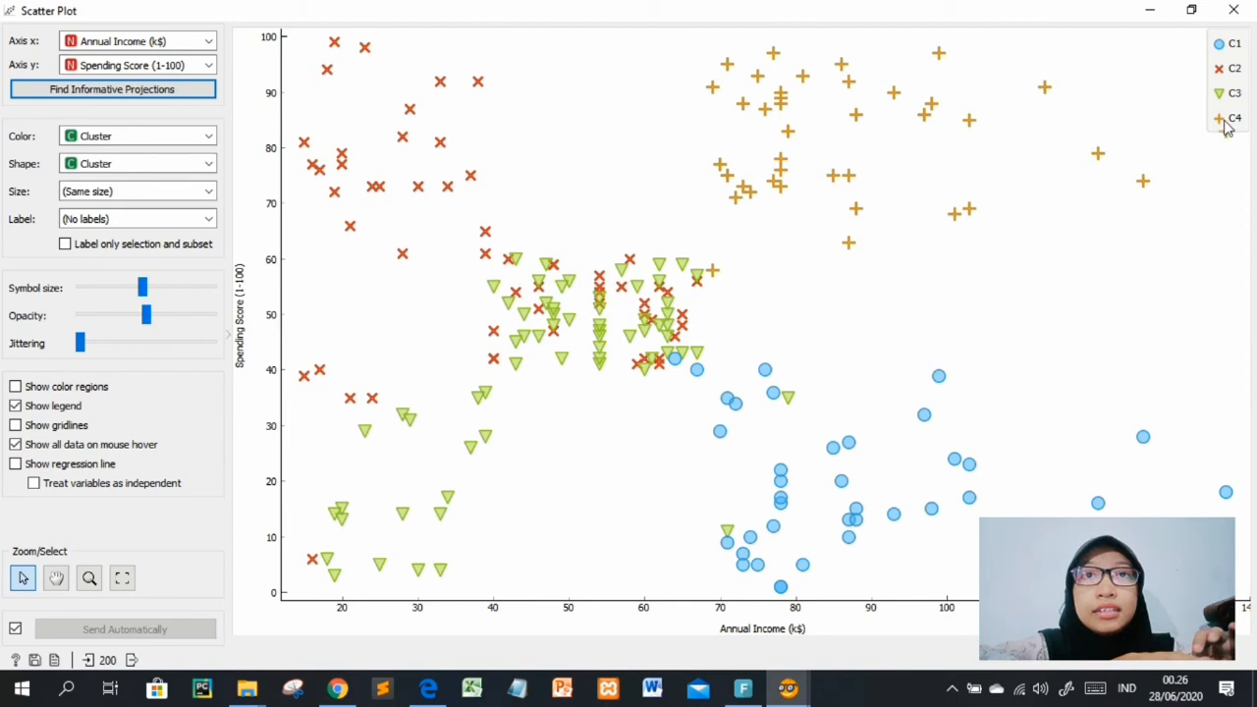
left_click(1228, 135)
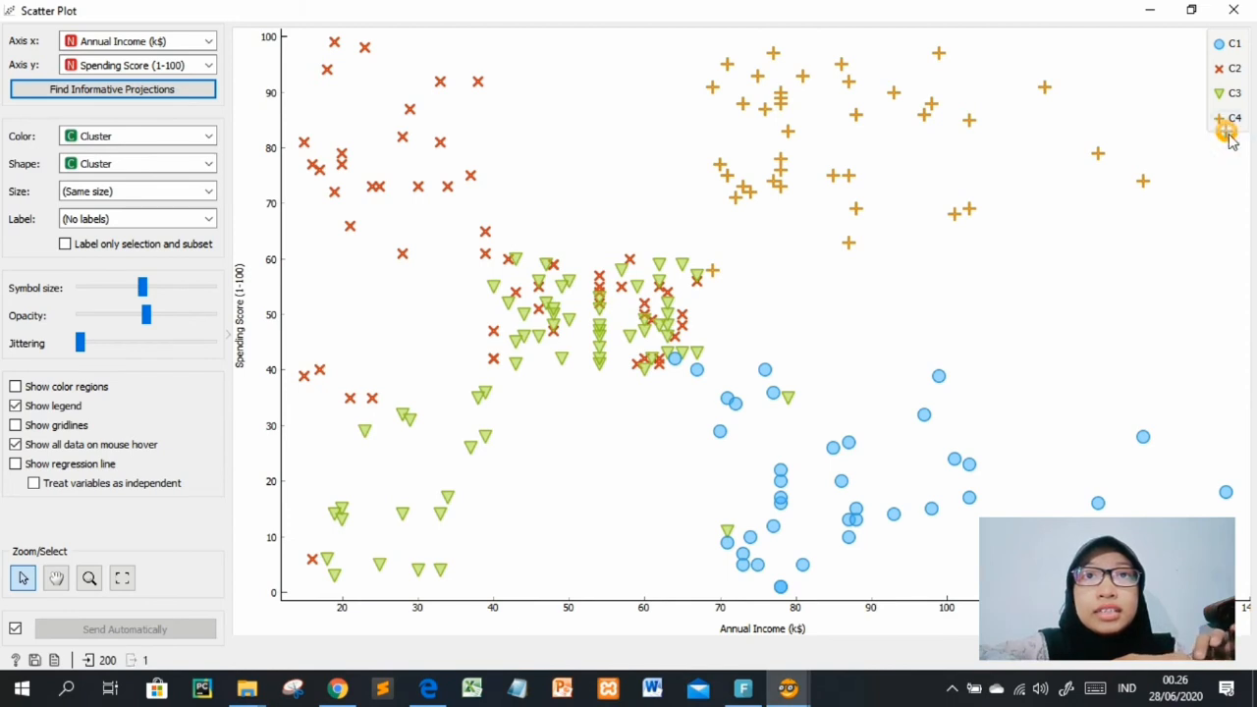
mouse_move(1228, 135)
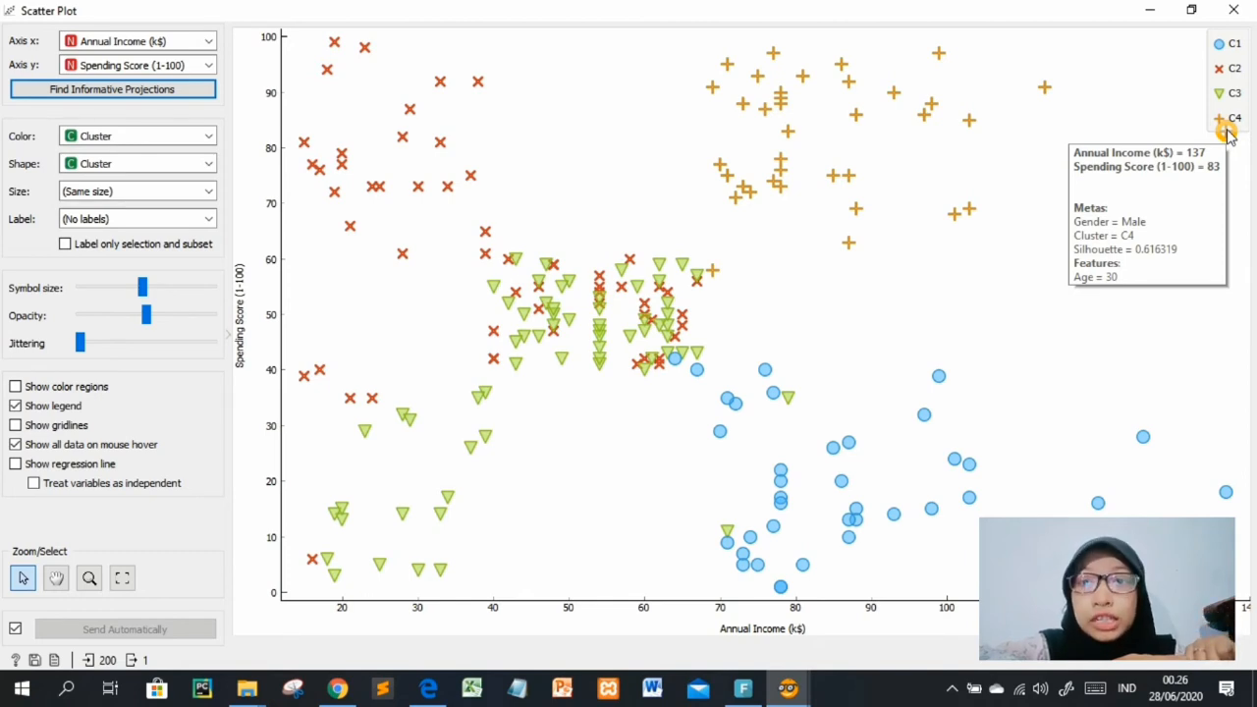
left_click(1161, 353)
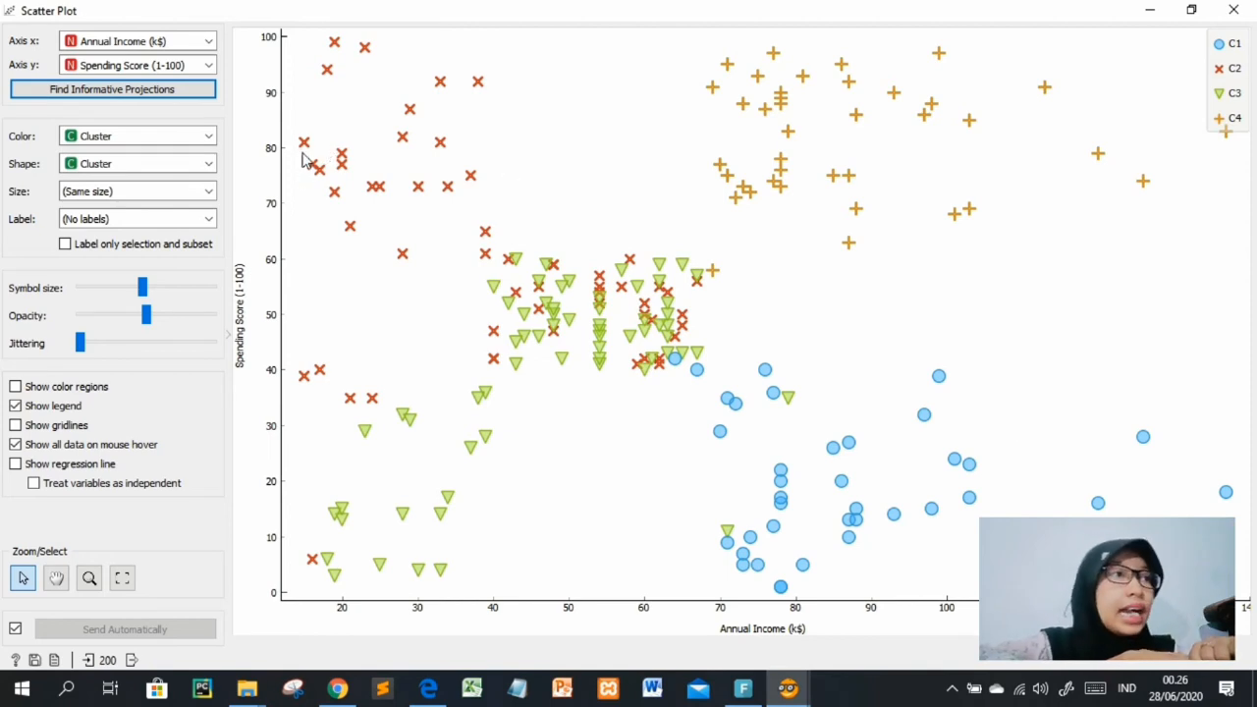
mouse_move(303, 375)
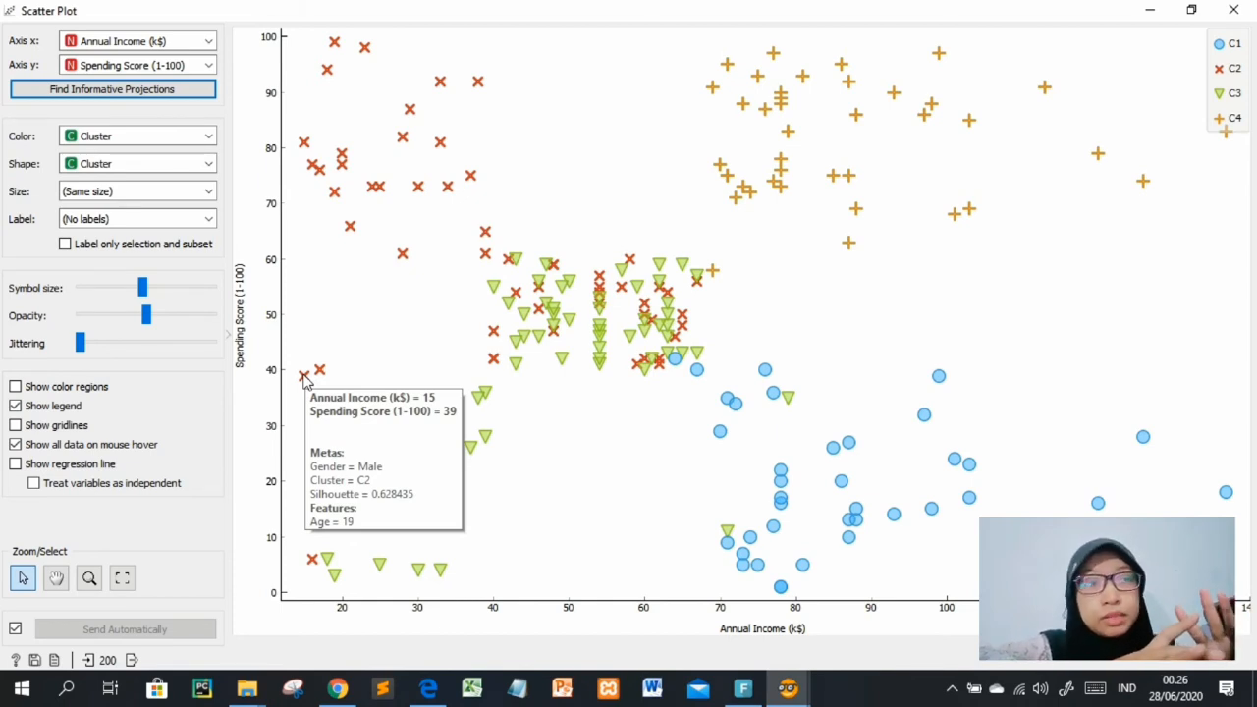
left_click(365, 337)
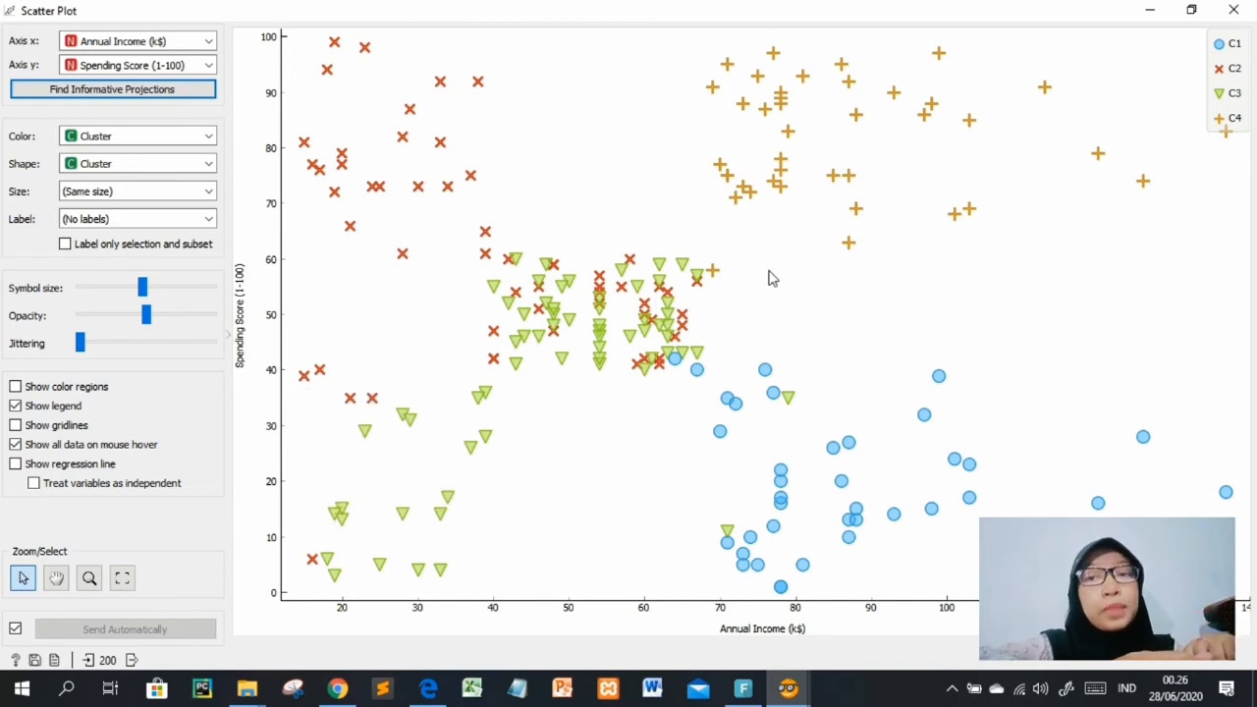
Set the fixed number of clusters in the k-Means widget to 5
left_click(1149, 9)
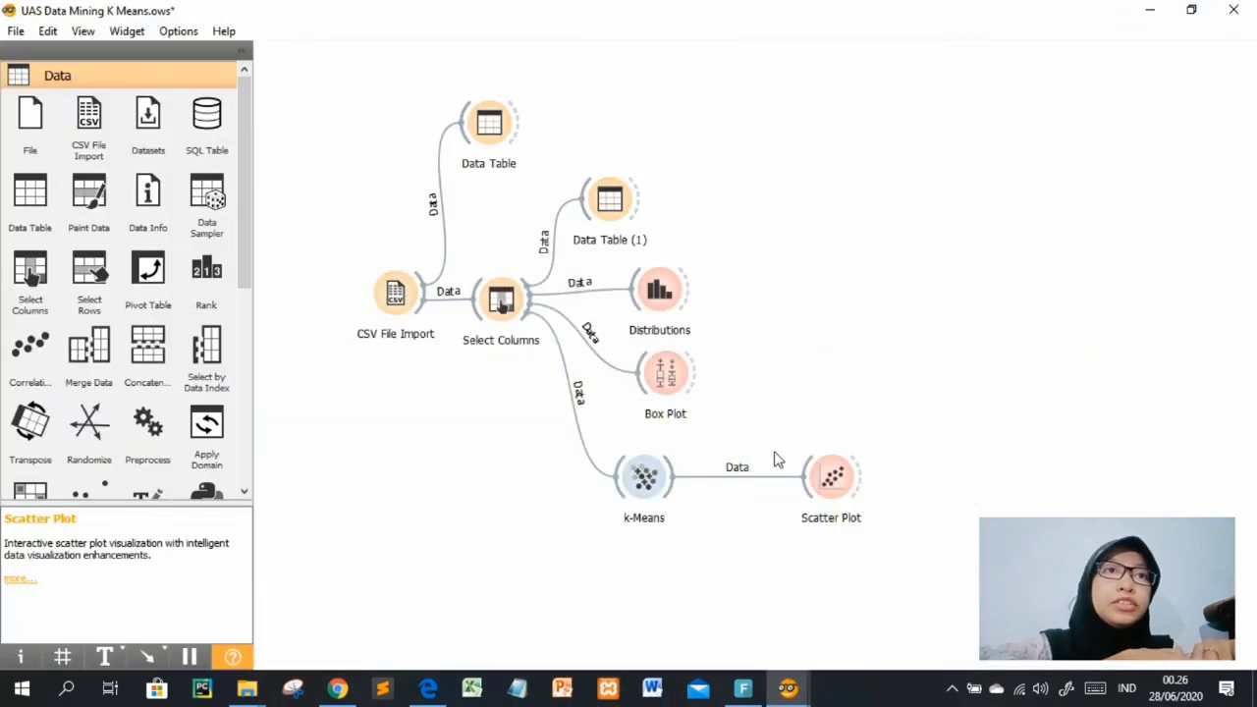
double_click(647, 501)
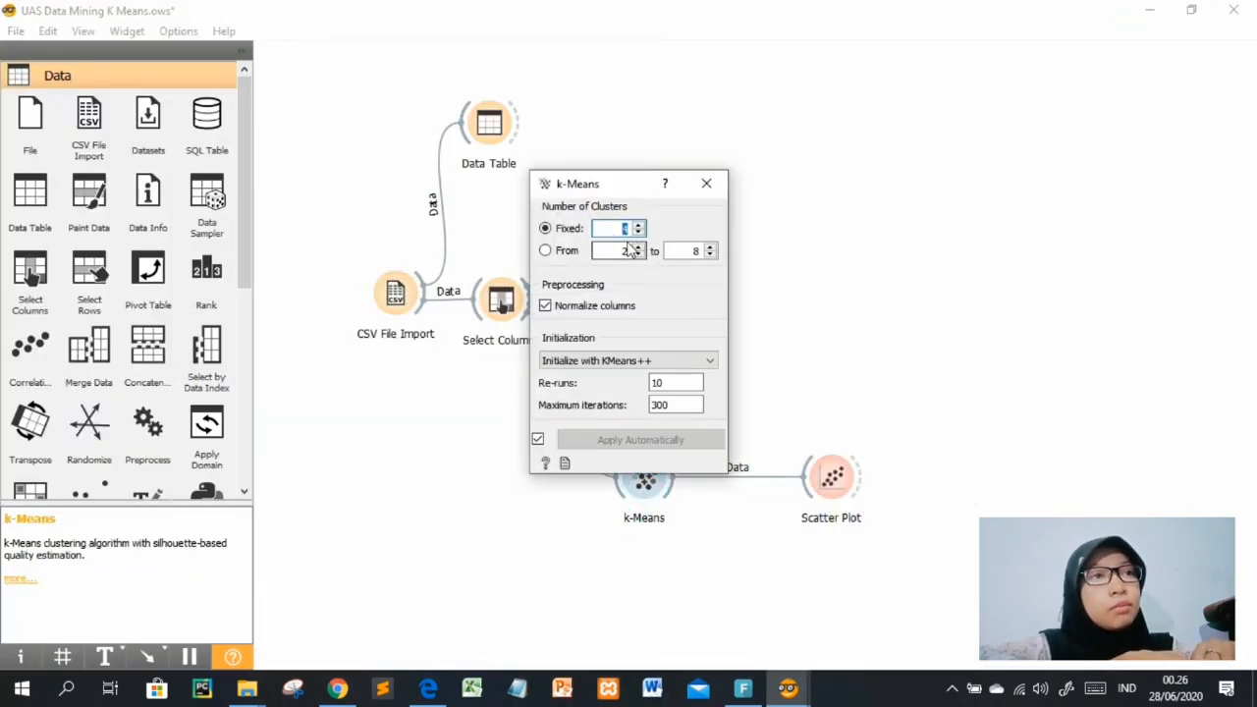
left_click(631, 228)
key("BackSpace")
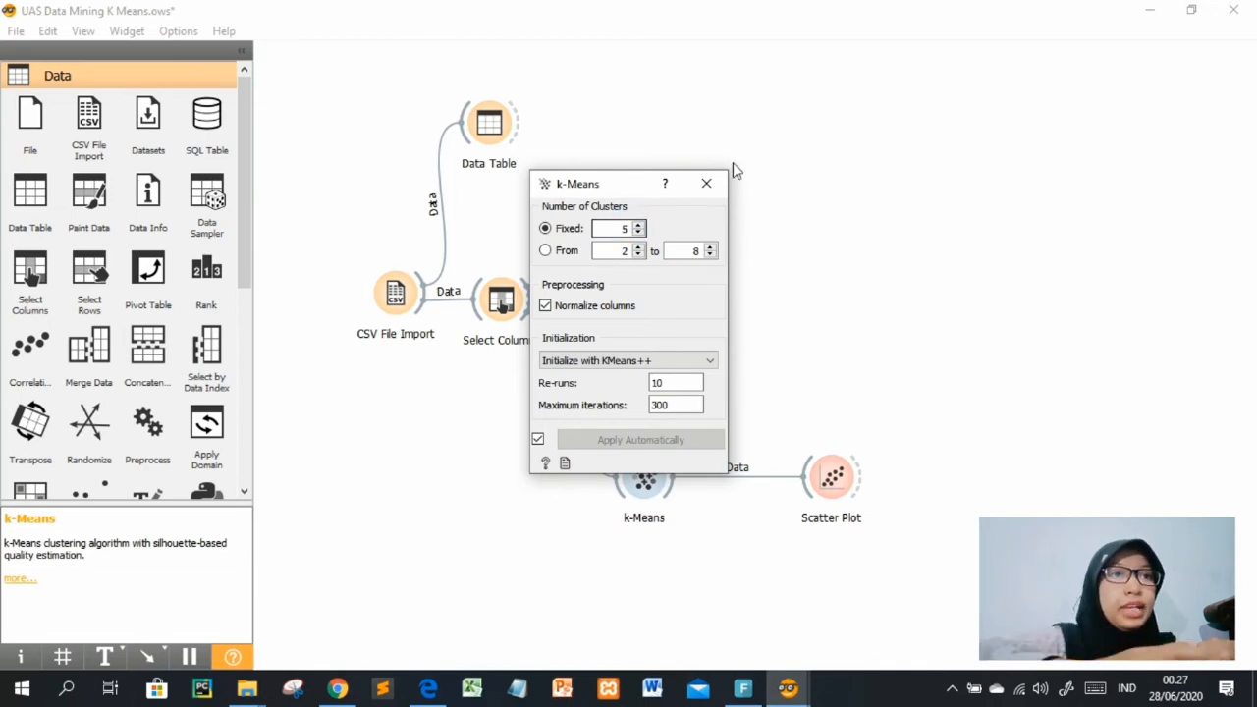
left_click(706, 183)
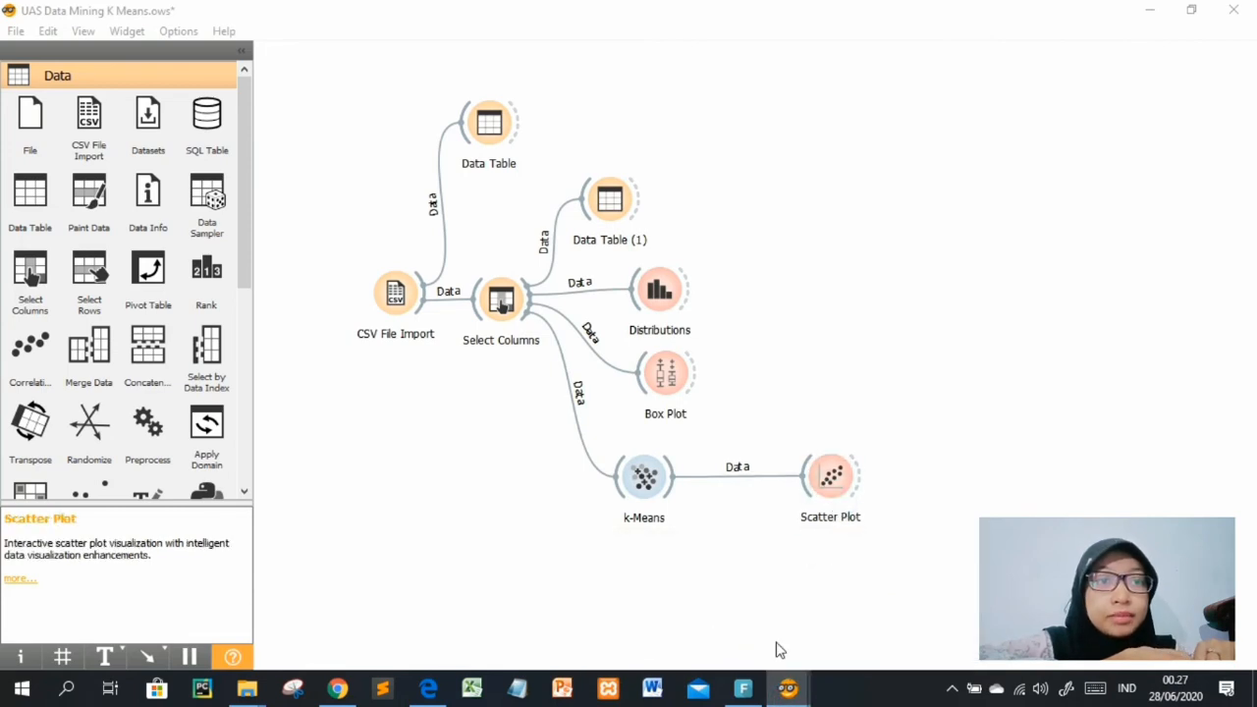
Reopen the Scatter Plot and examine the top-spending C2 customer, the lowest-spending C5 and C1 customers and the highest-income C4 customer
left_click(828, 652)
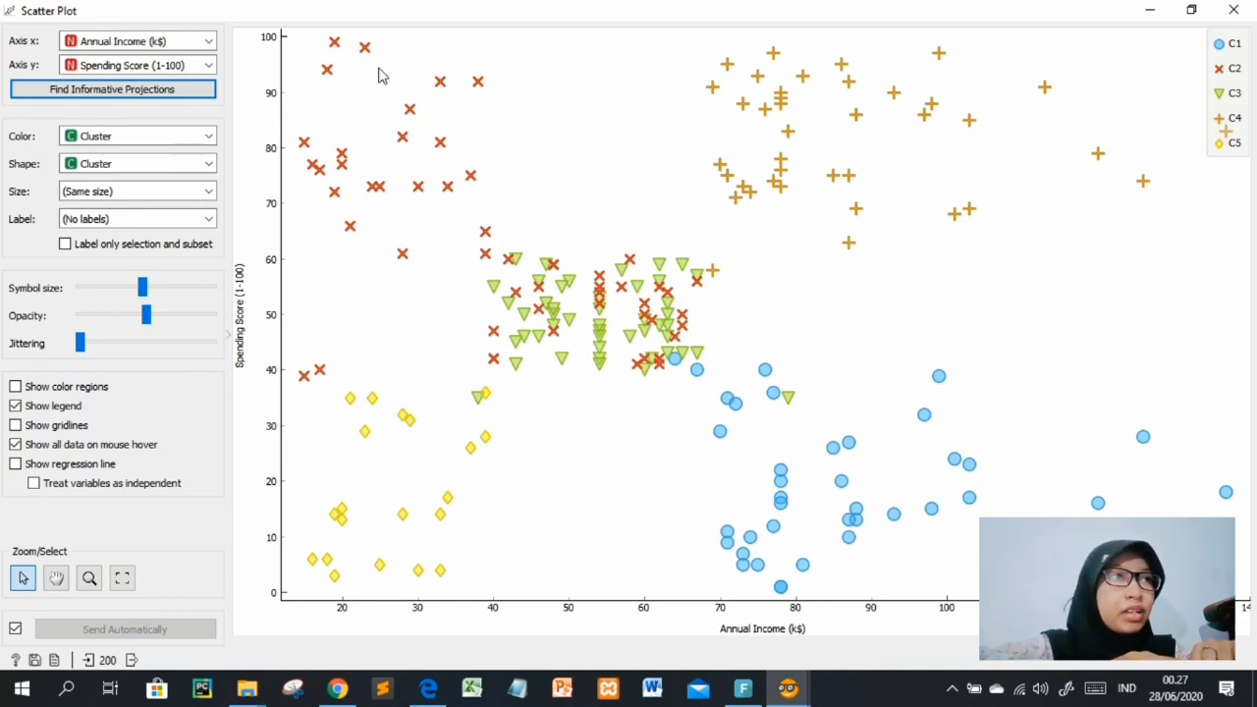
mouse_move(335, 43)
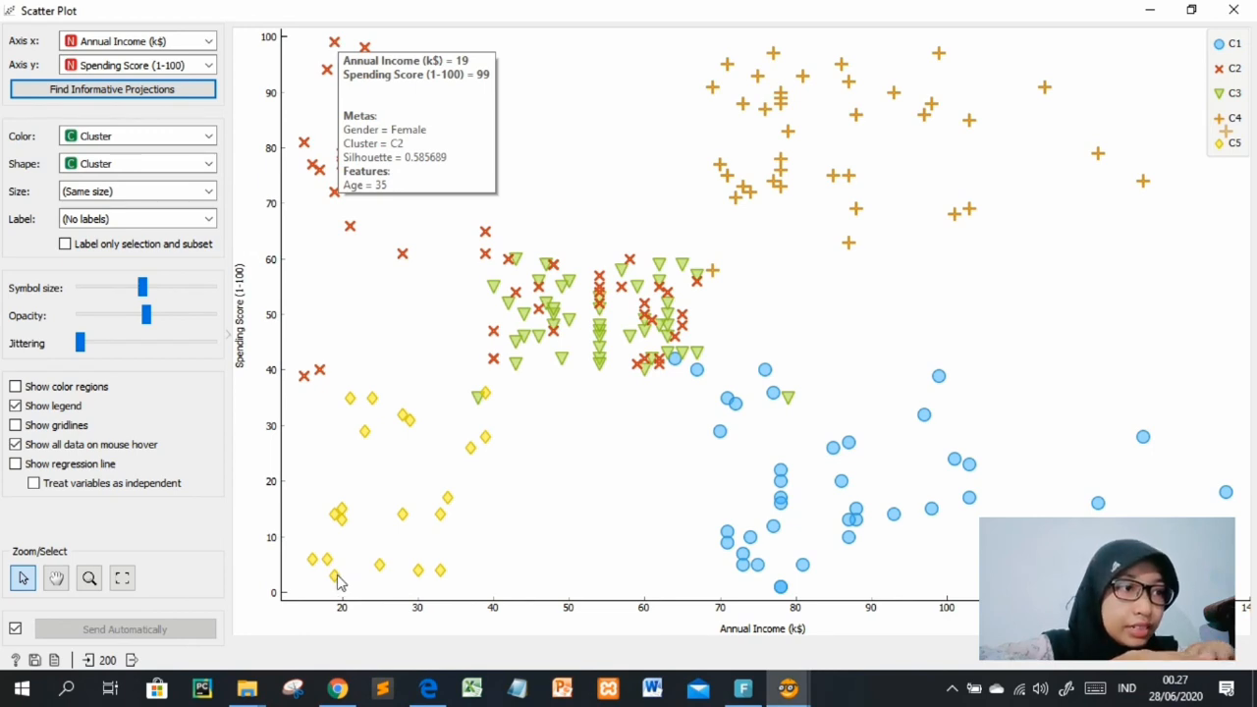
mouse_move(334, 582)
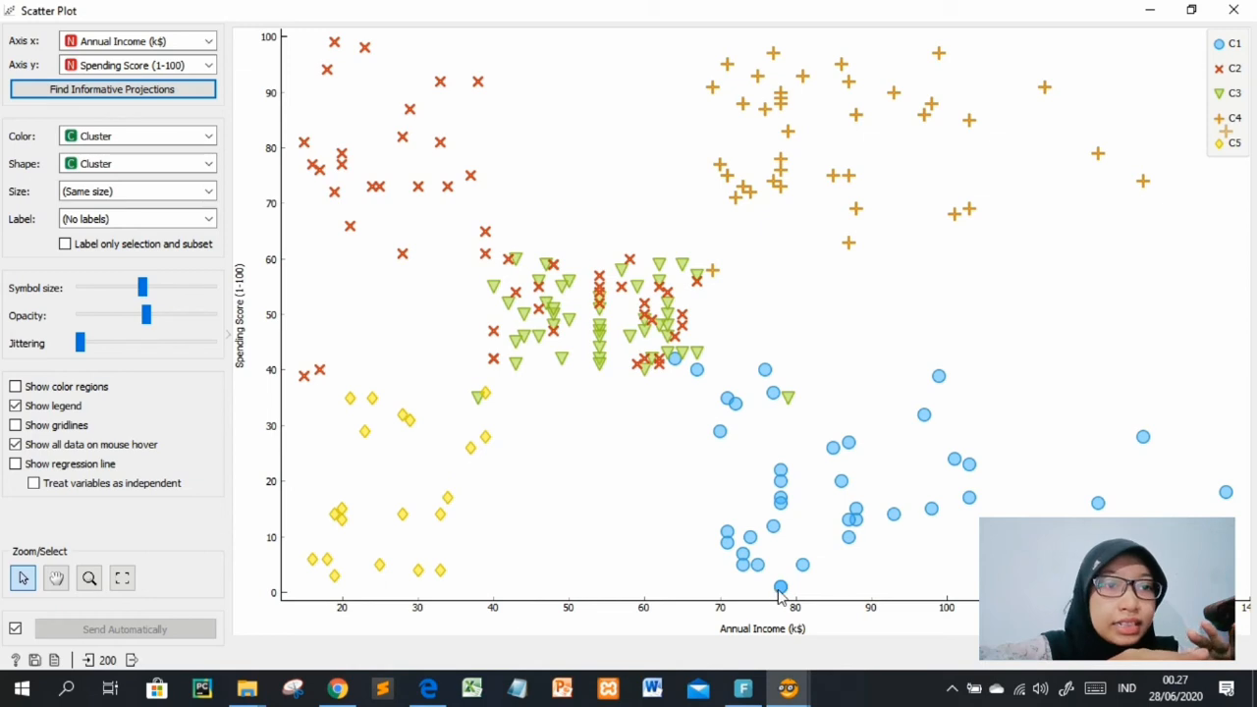
mouse_move(780, 590)
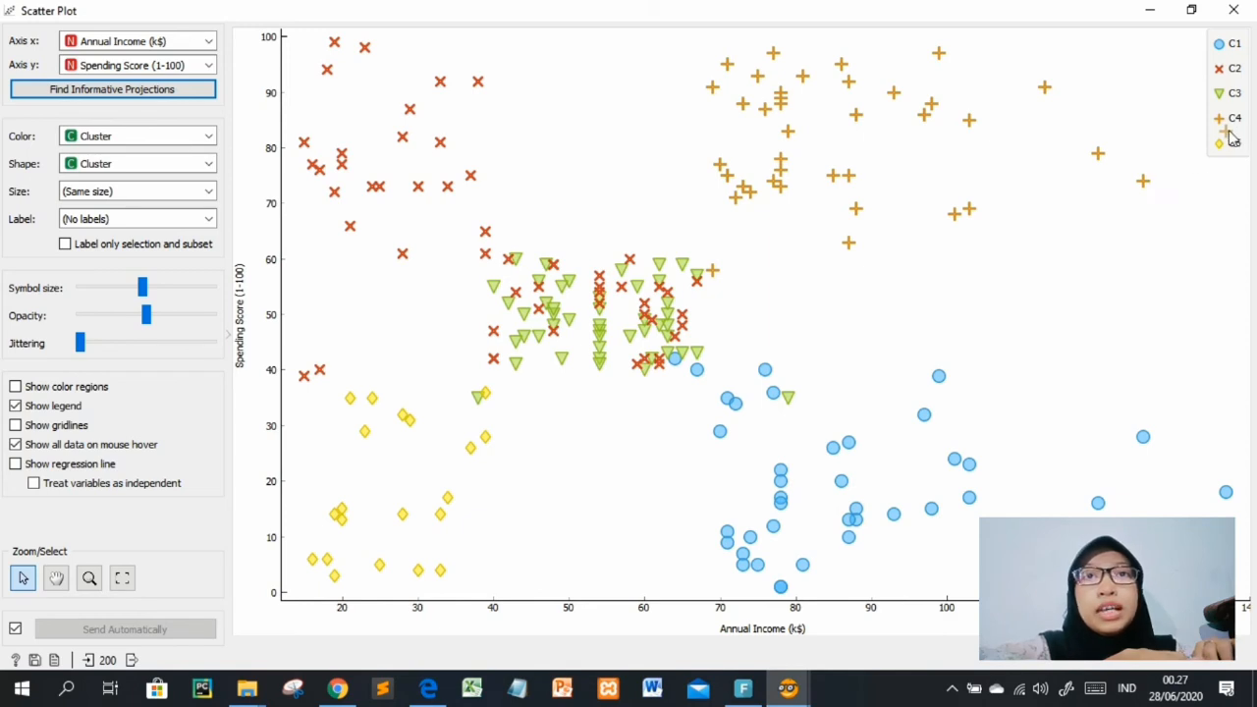
mouse_move(1230, 137)
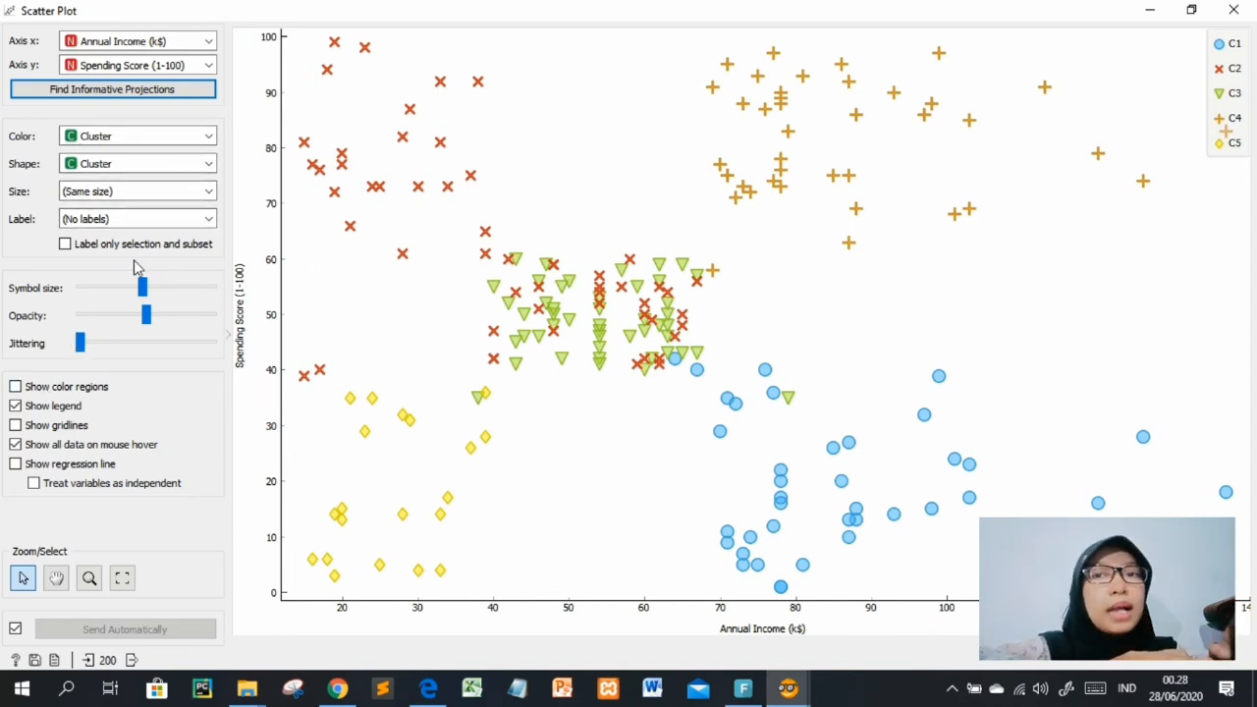
Show the cluster color regions in the scatter plot and hide them, and do the same with the regression lines
left_click(15, 387)
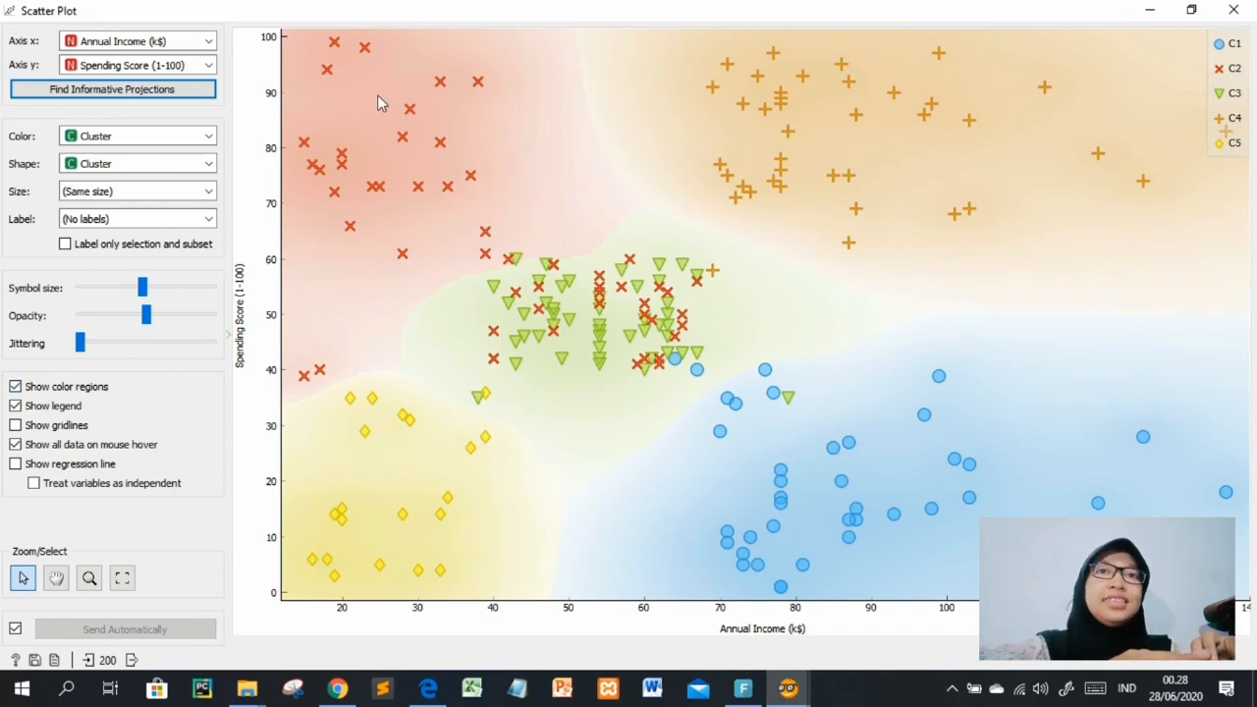
left_click(16, 387)
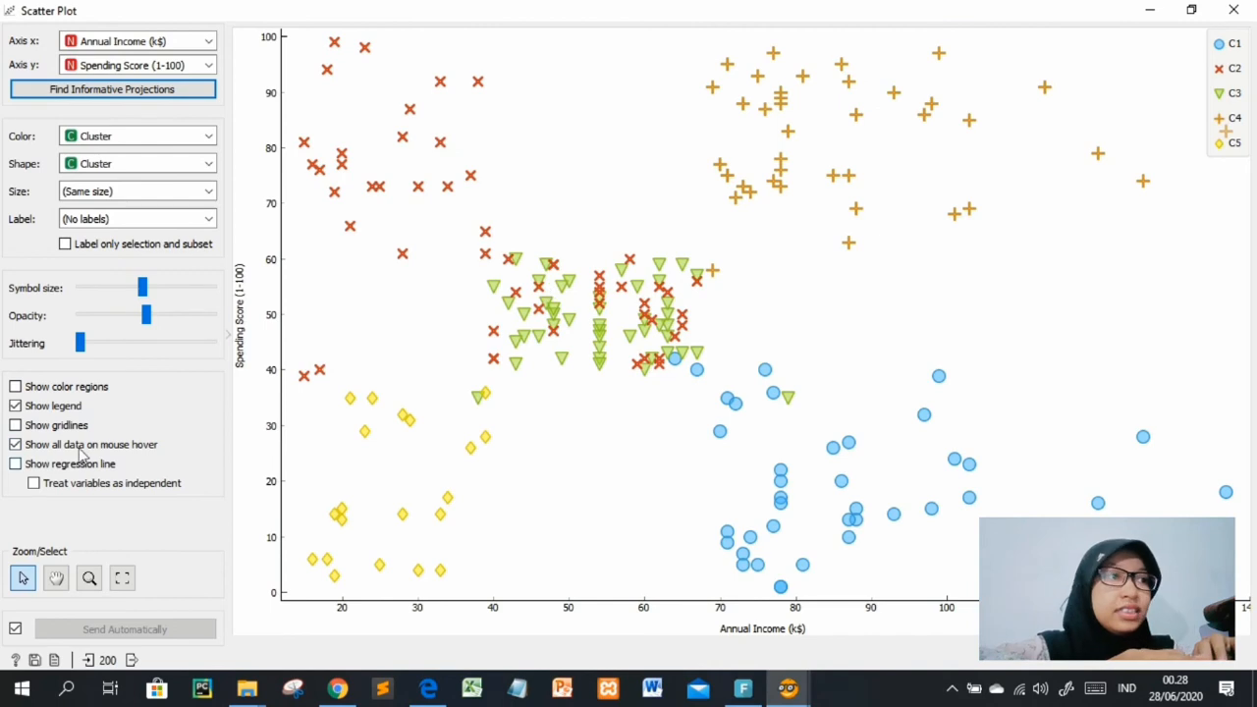
left_click(16, 465)
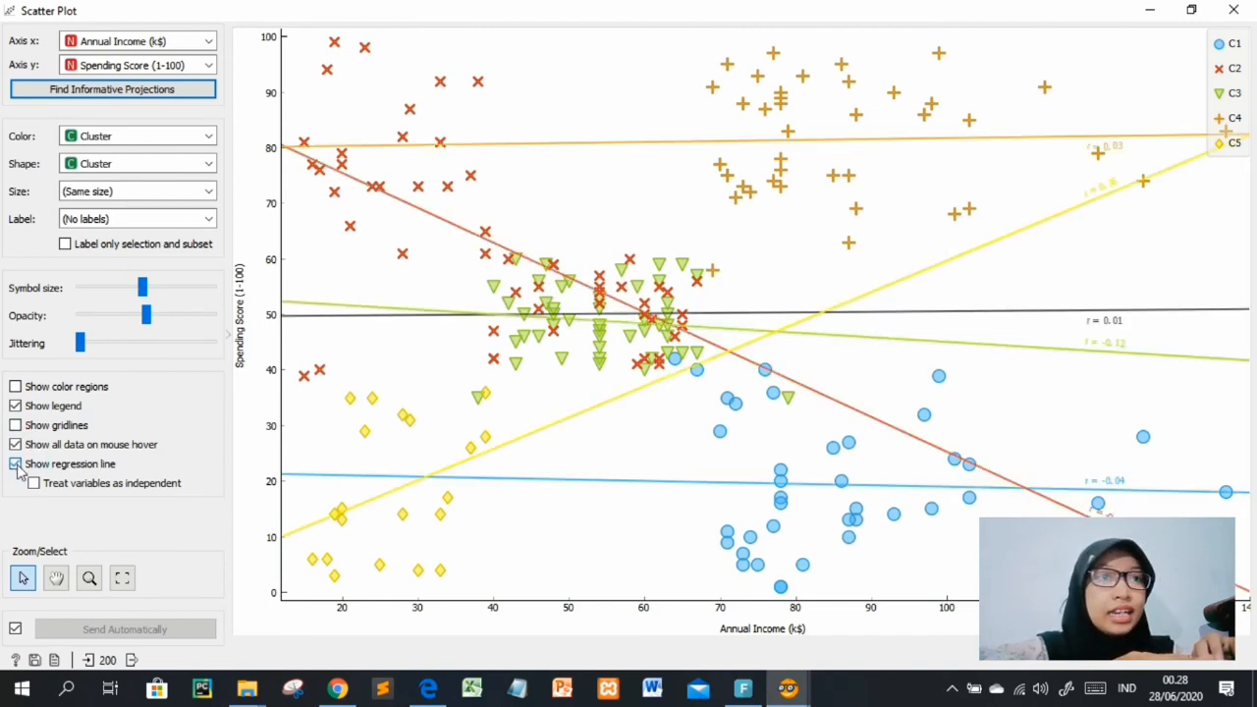
left_click(15, 465)
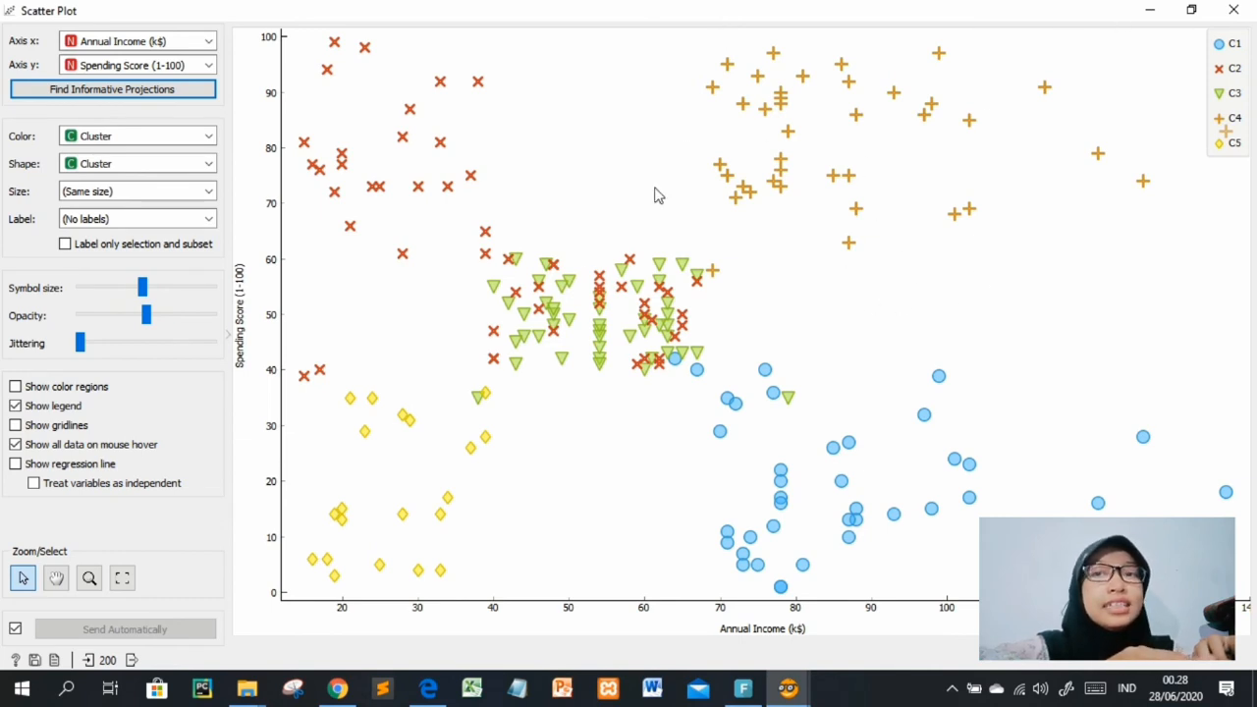
Set the fixed number of clusters in the k-Means widget to 6
left_click(1155, 12)
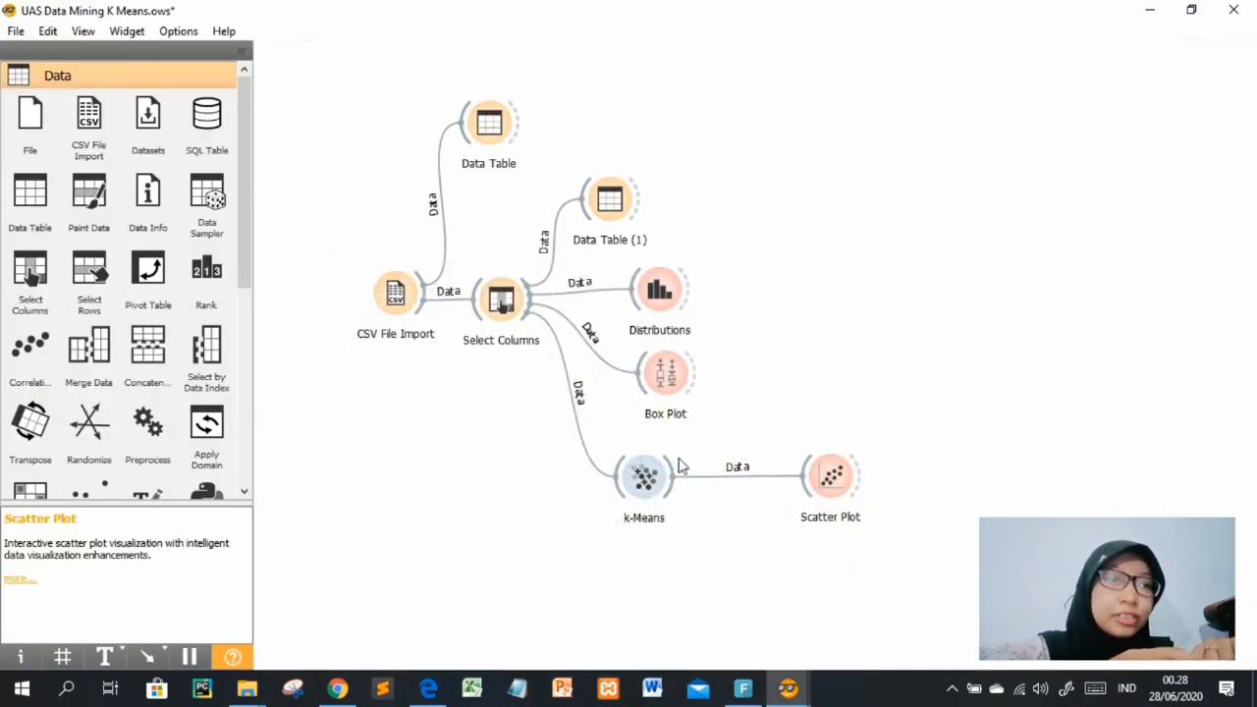
left_click(639, 491)
double_click(637, 496)
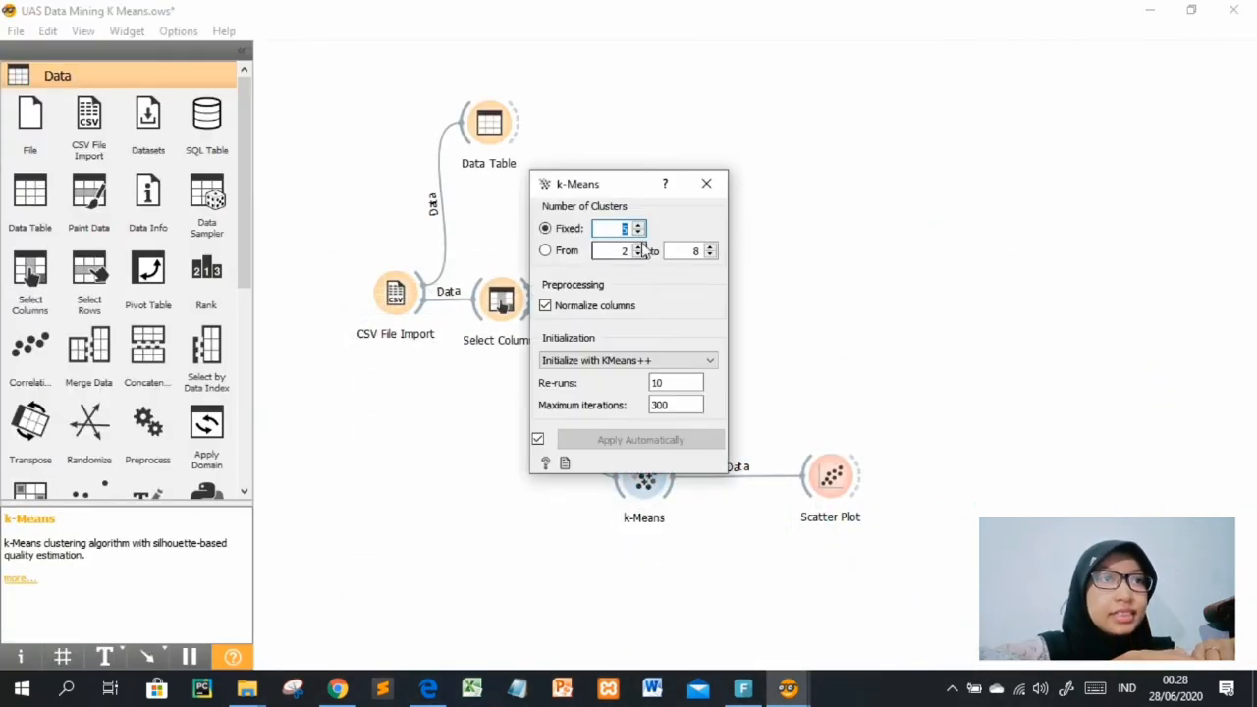
left_click(630, 229)
key("BackSpace")
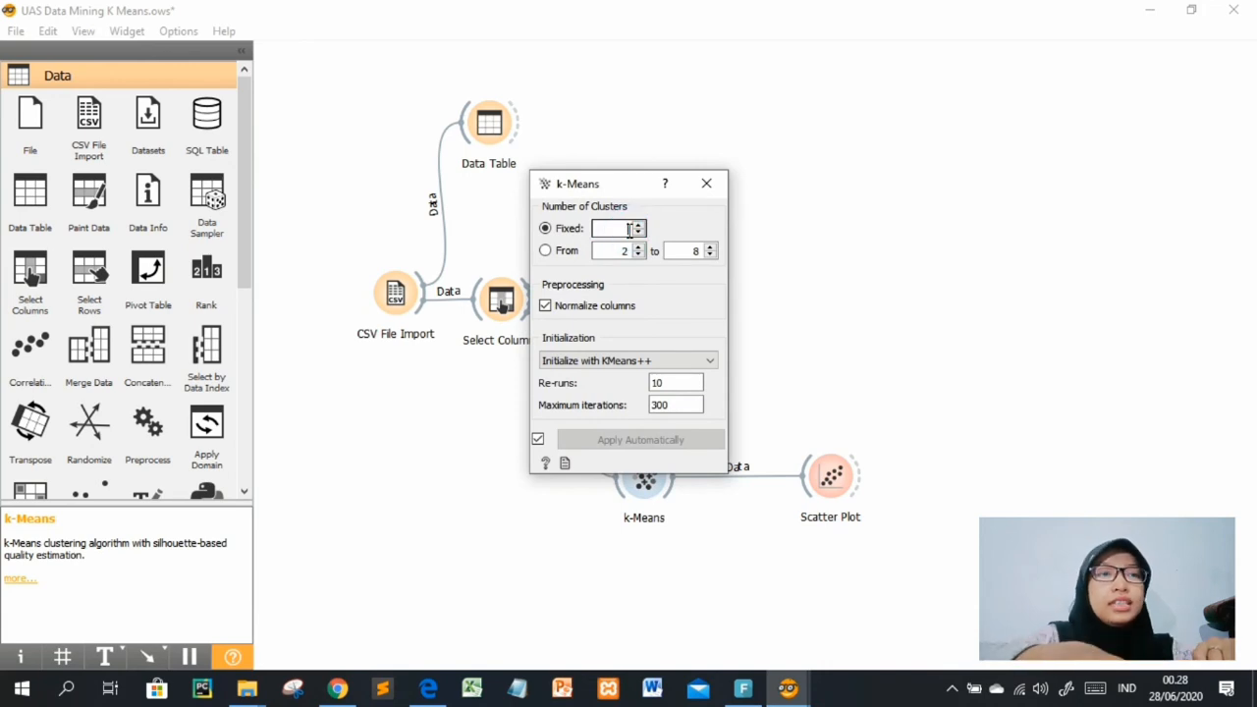
type("6")
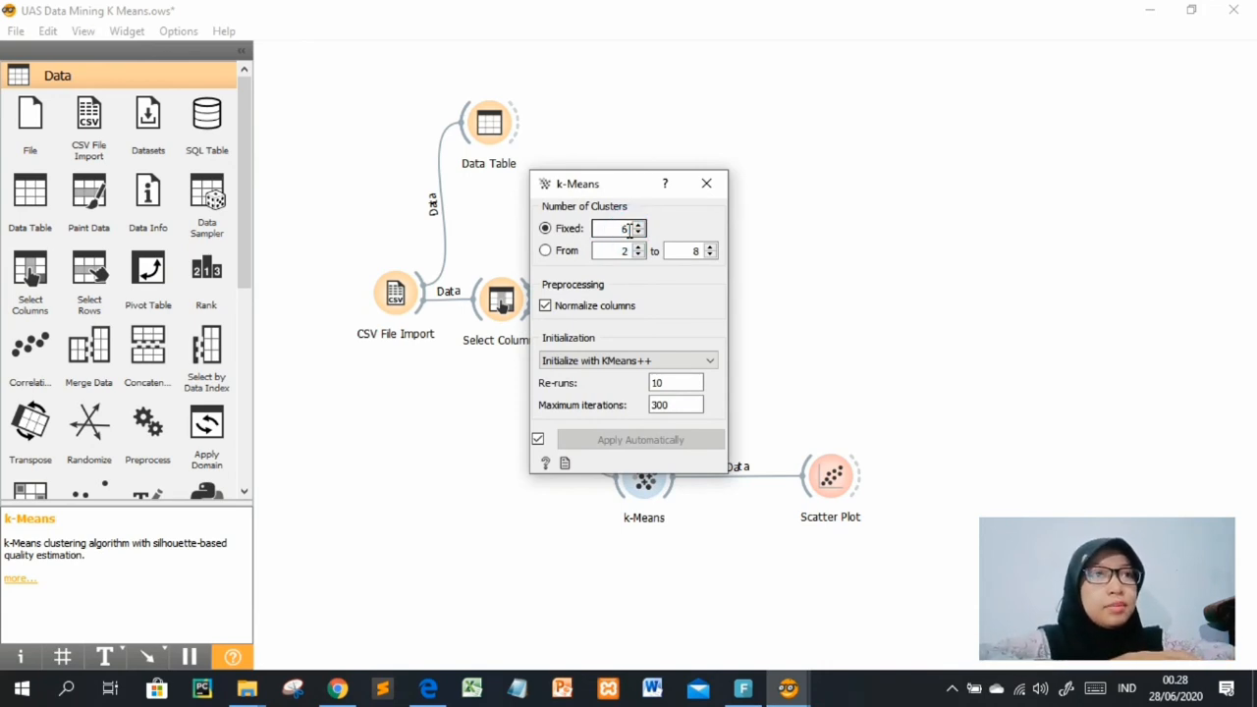
left_click(707, 184)
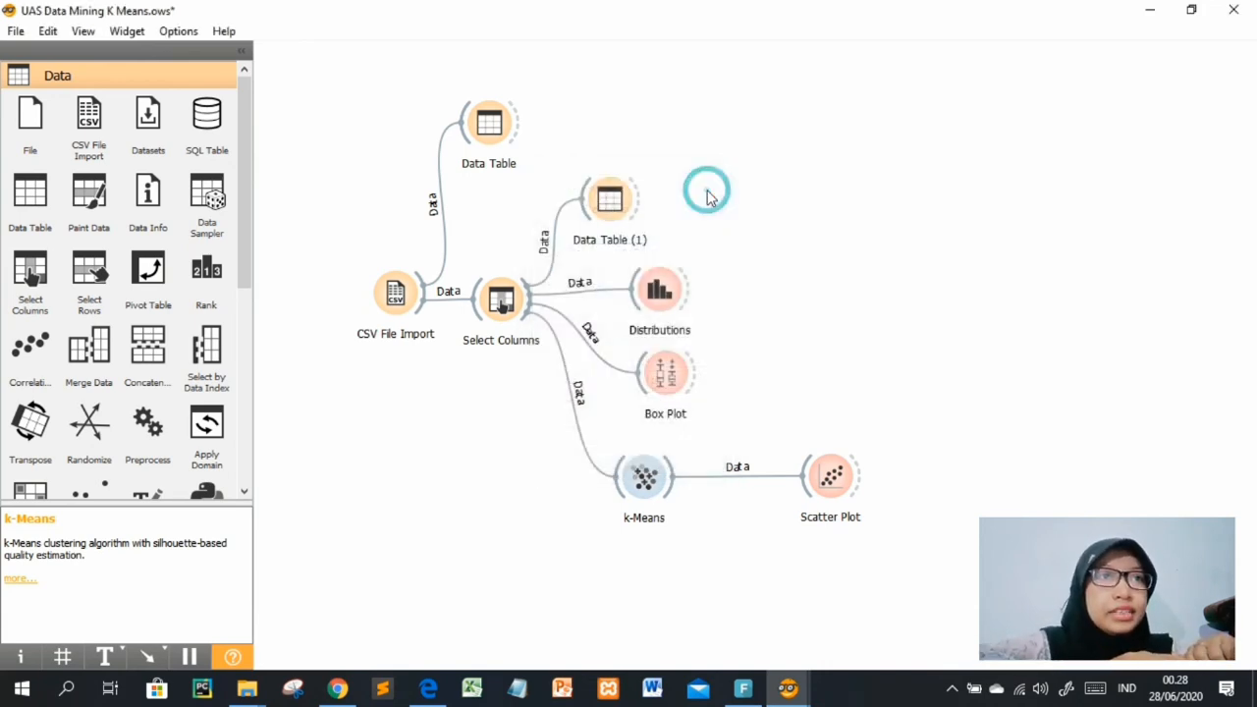
View the six clusters in the Scatter Plot and examine customers in the C6, C5, C3, C2 and C1 groups
double_click(830, 479)
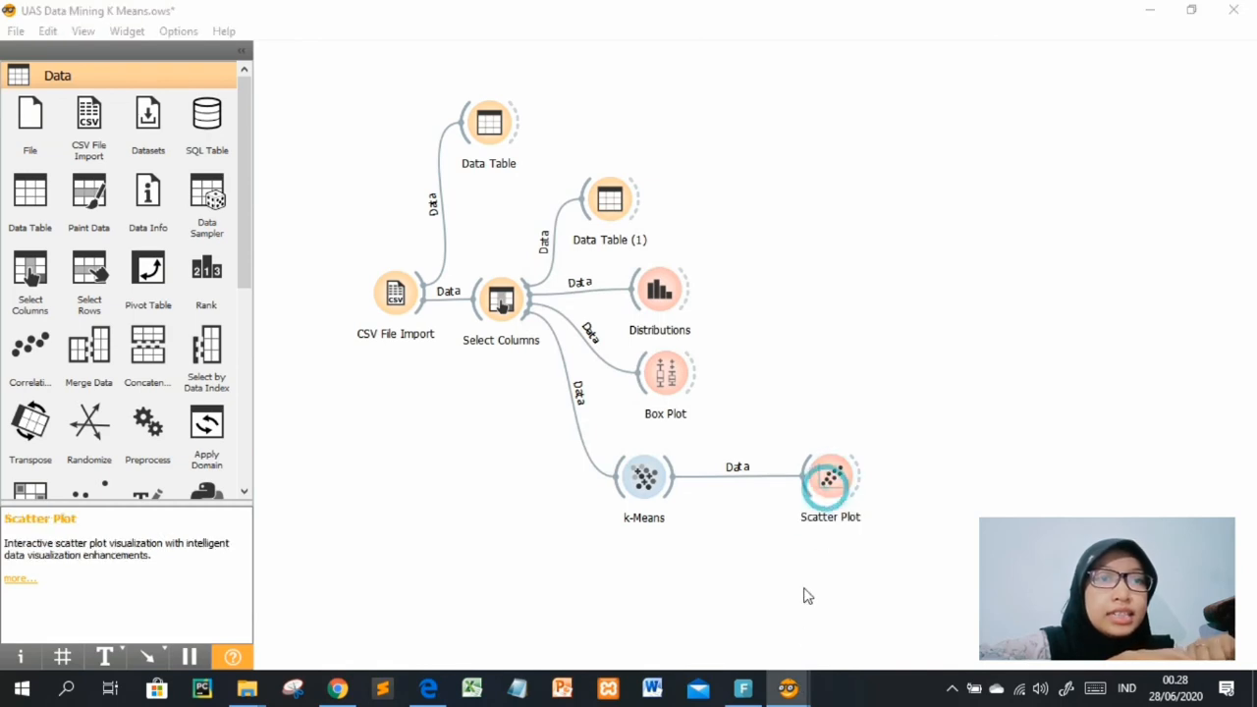
mouse_move(798, 687)
left_click(851, 604)
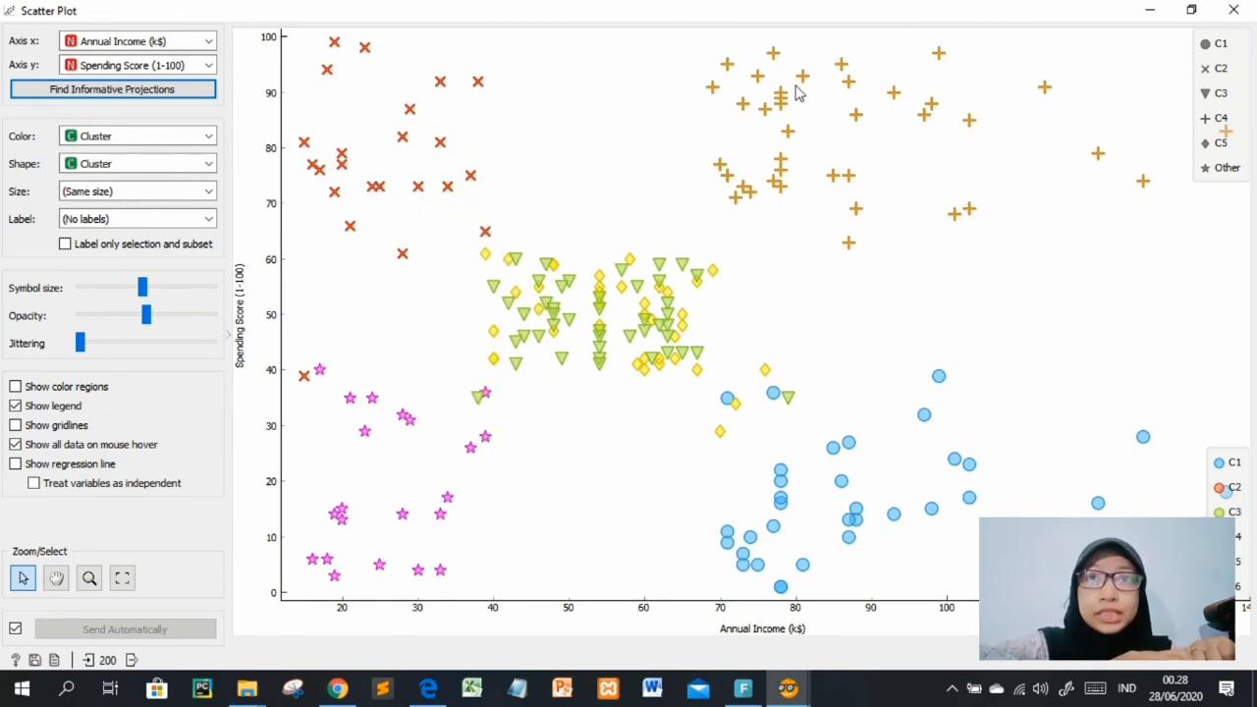
mouse_move(355, 409)
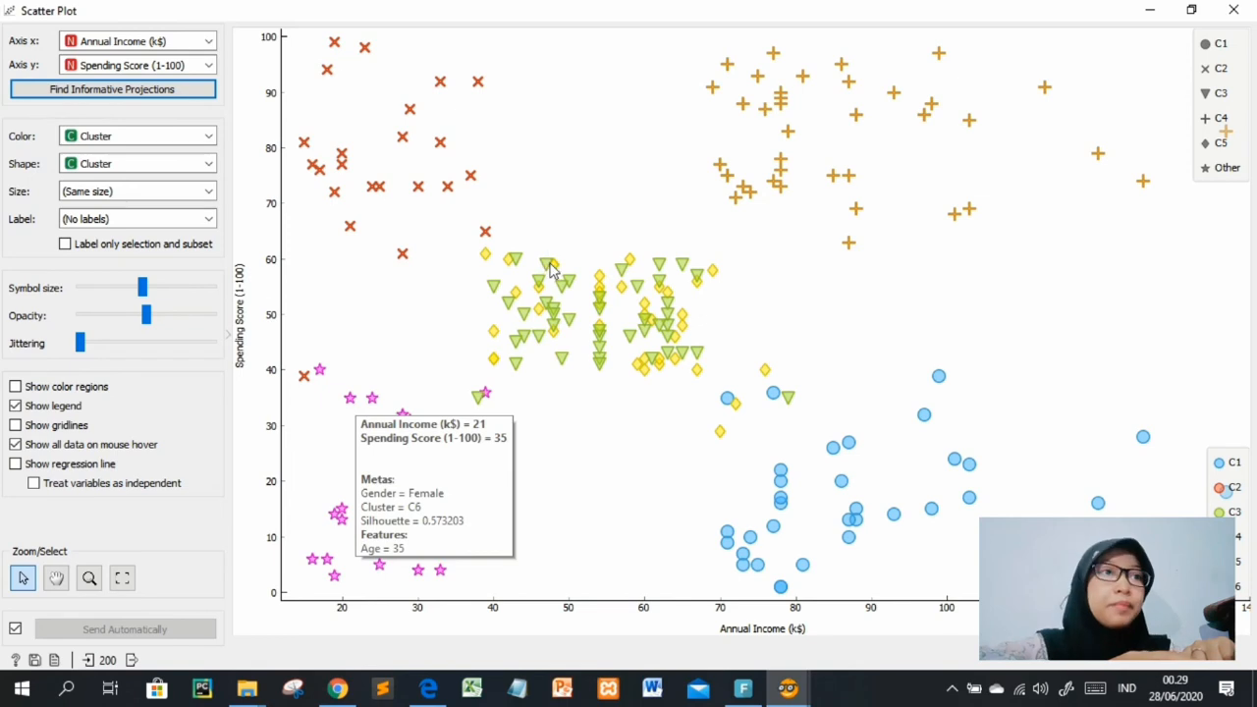
mouse_move(553, 273)
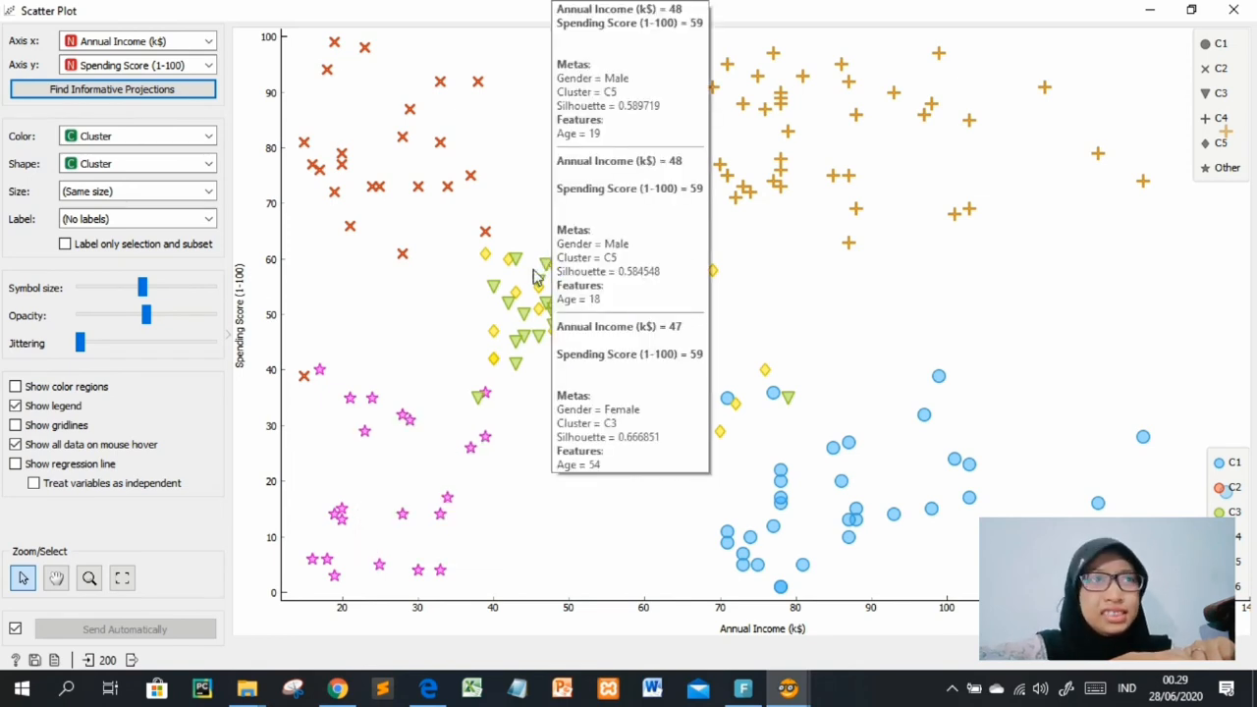
mouse_move(485, 257)
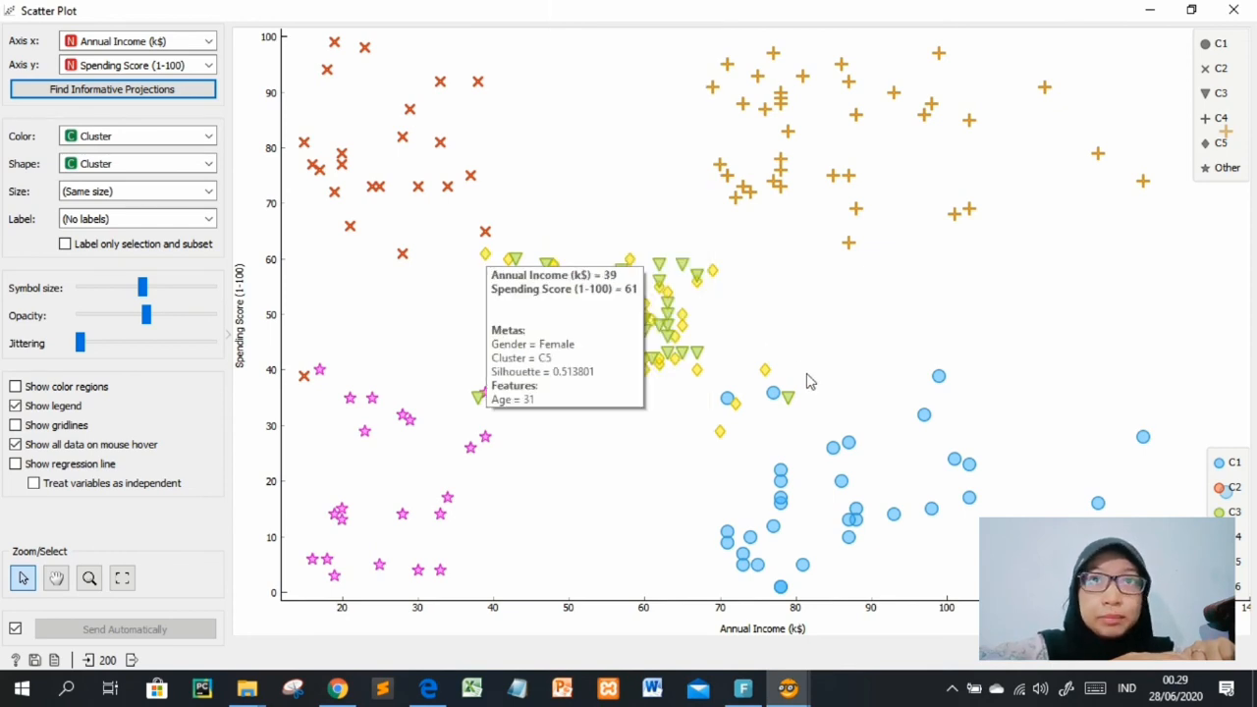
mouse_move(839, 451)
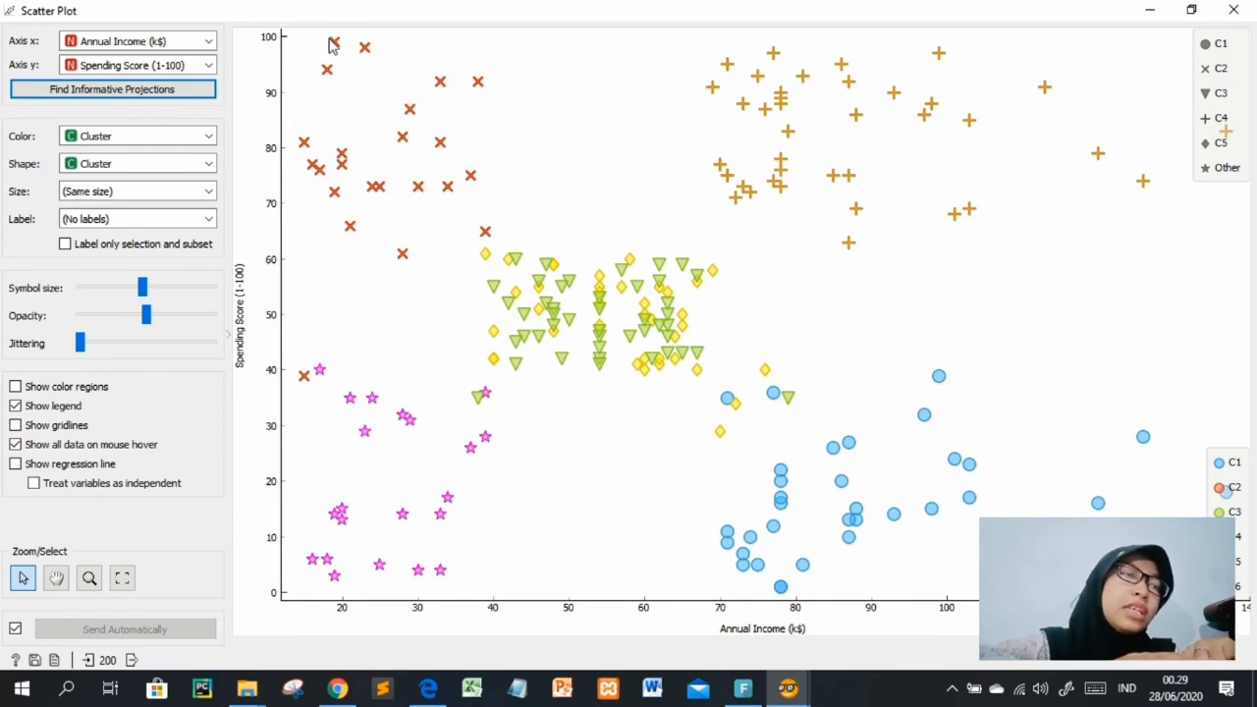
mouse_move(334, 46)
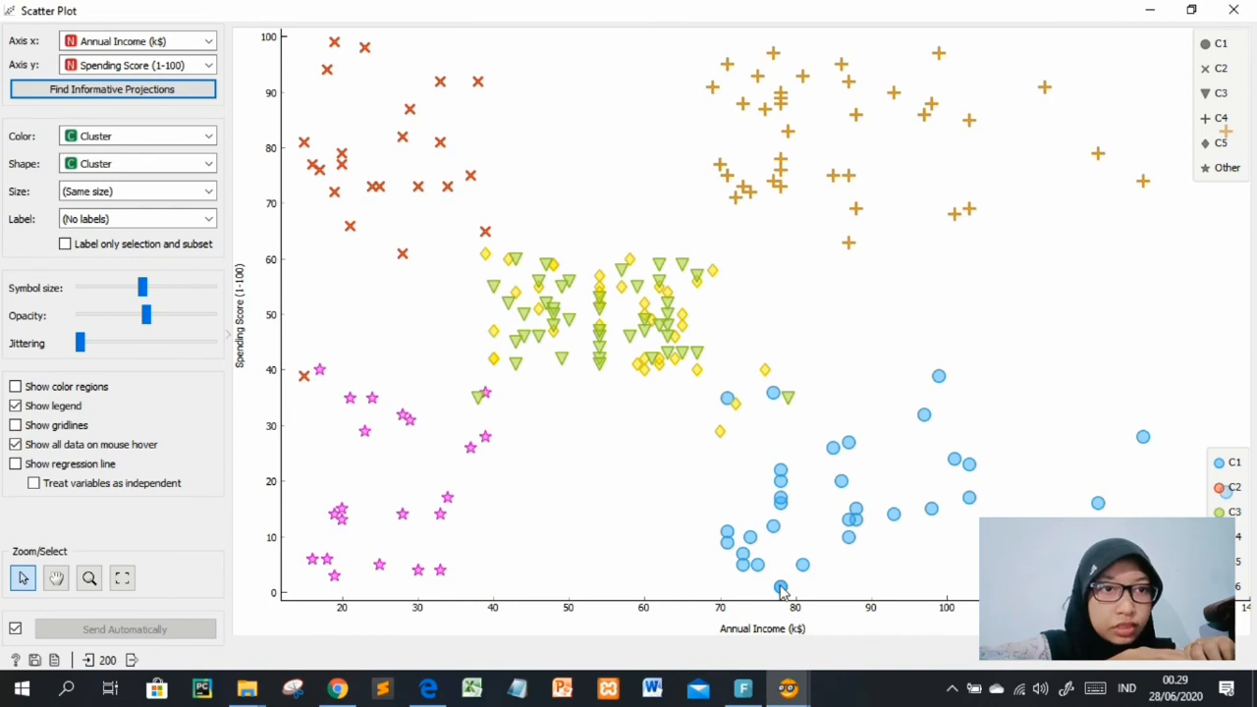
mouse_move(785, 589)
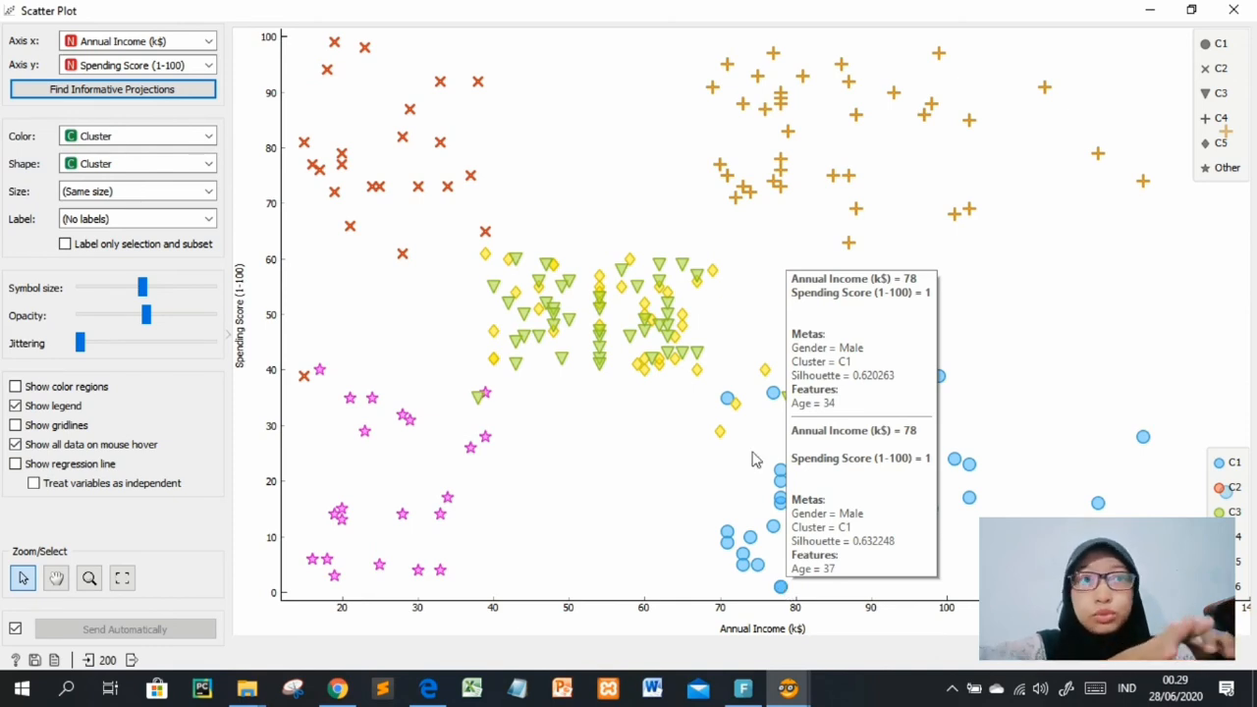
Show the color regions of the six clusters in the scatter plot and hide them again
left_click(387, 283)
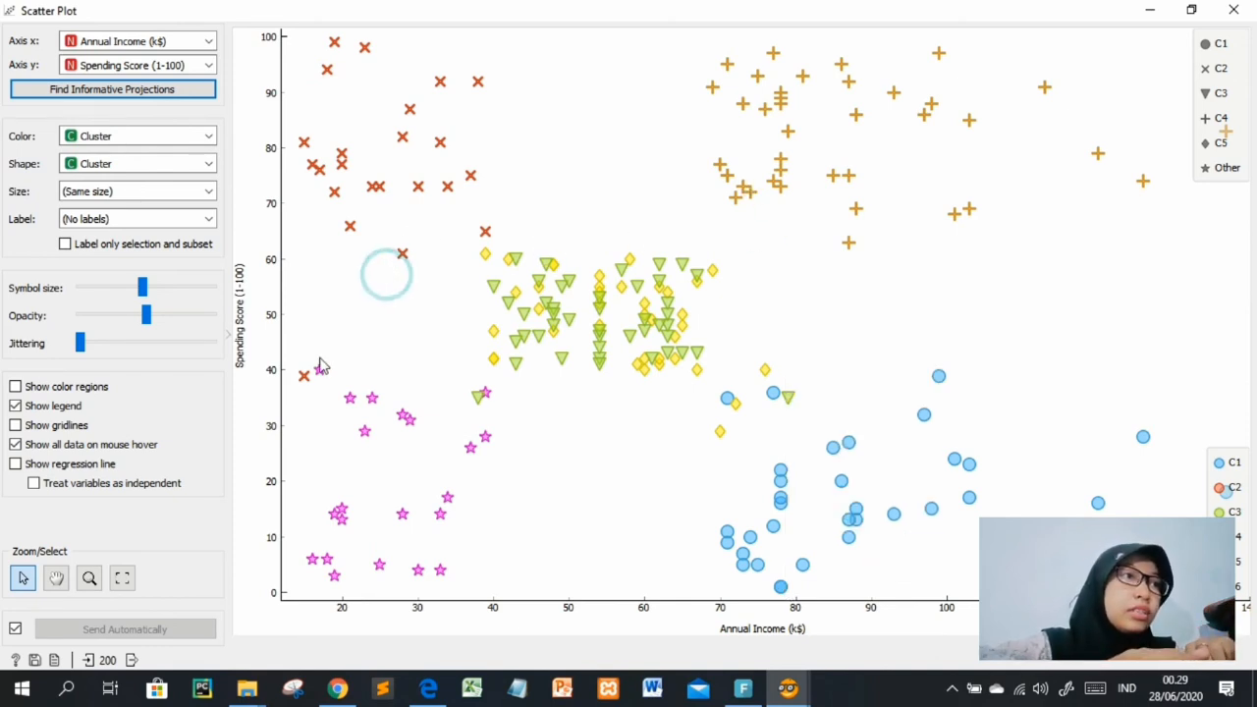
mouse_move(305, 382)
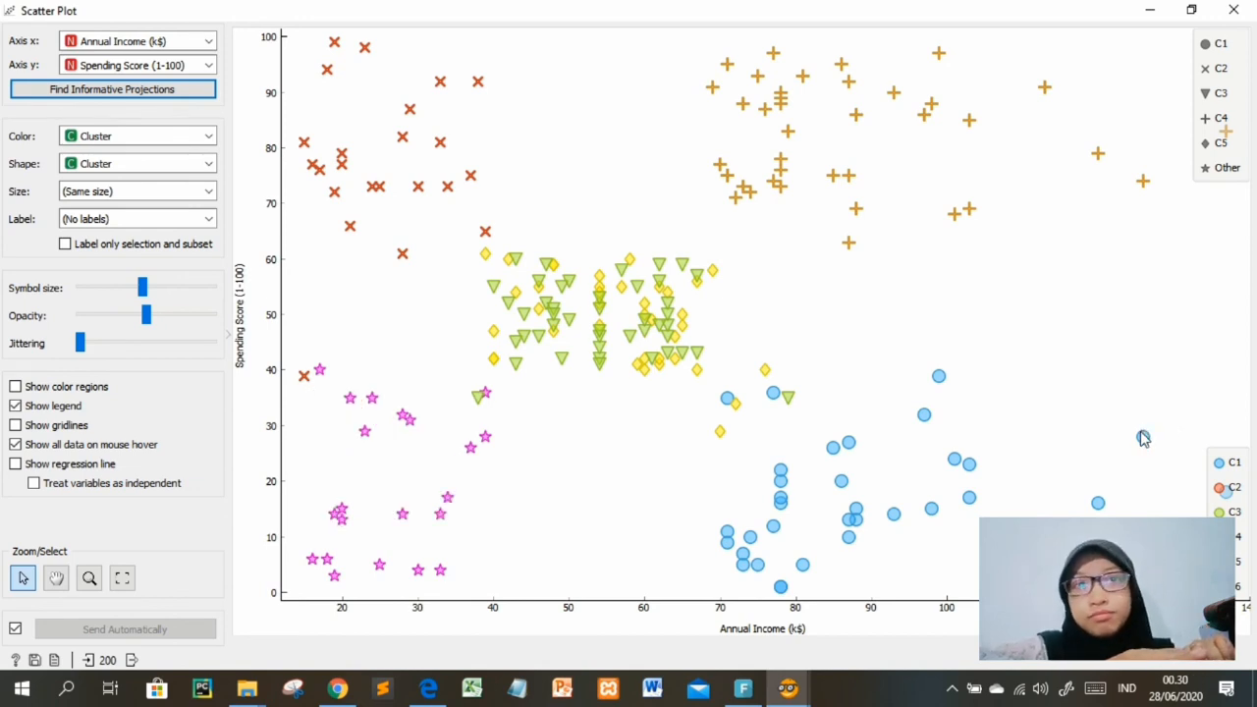
mouse_move(1144, 439)
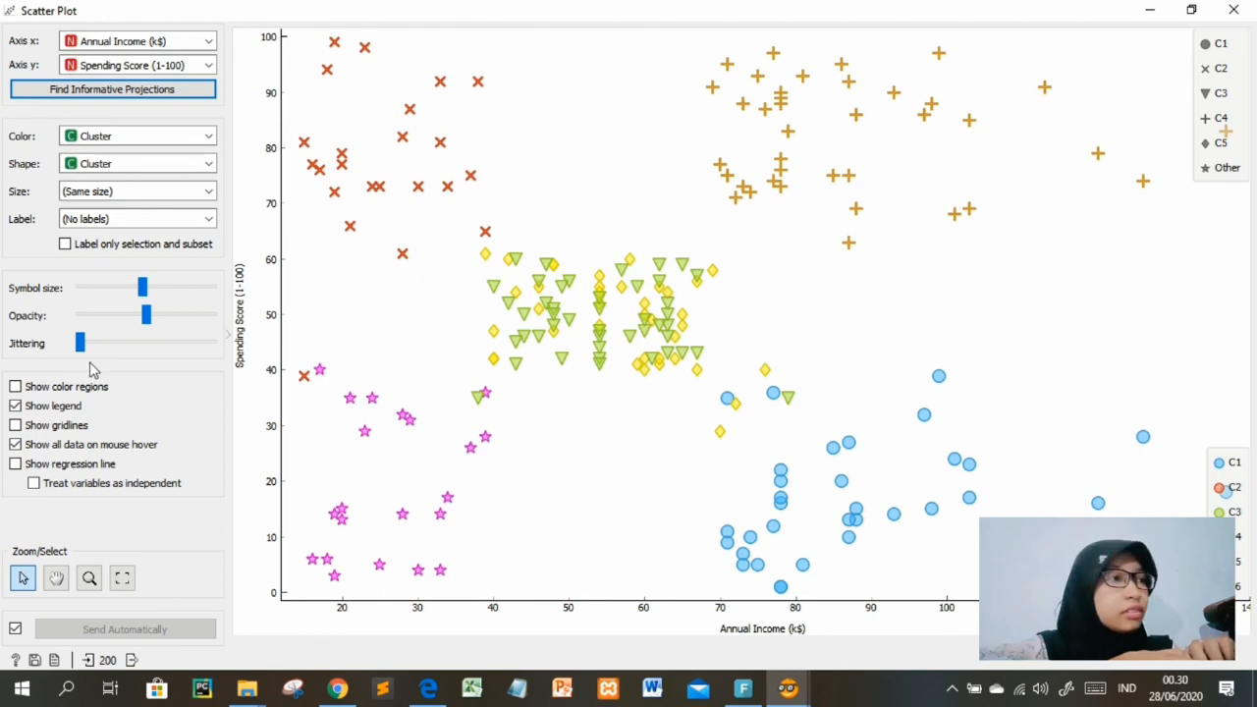
left_click(16, 387)
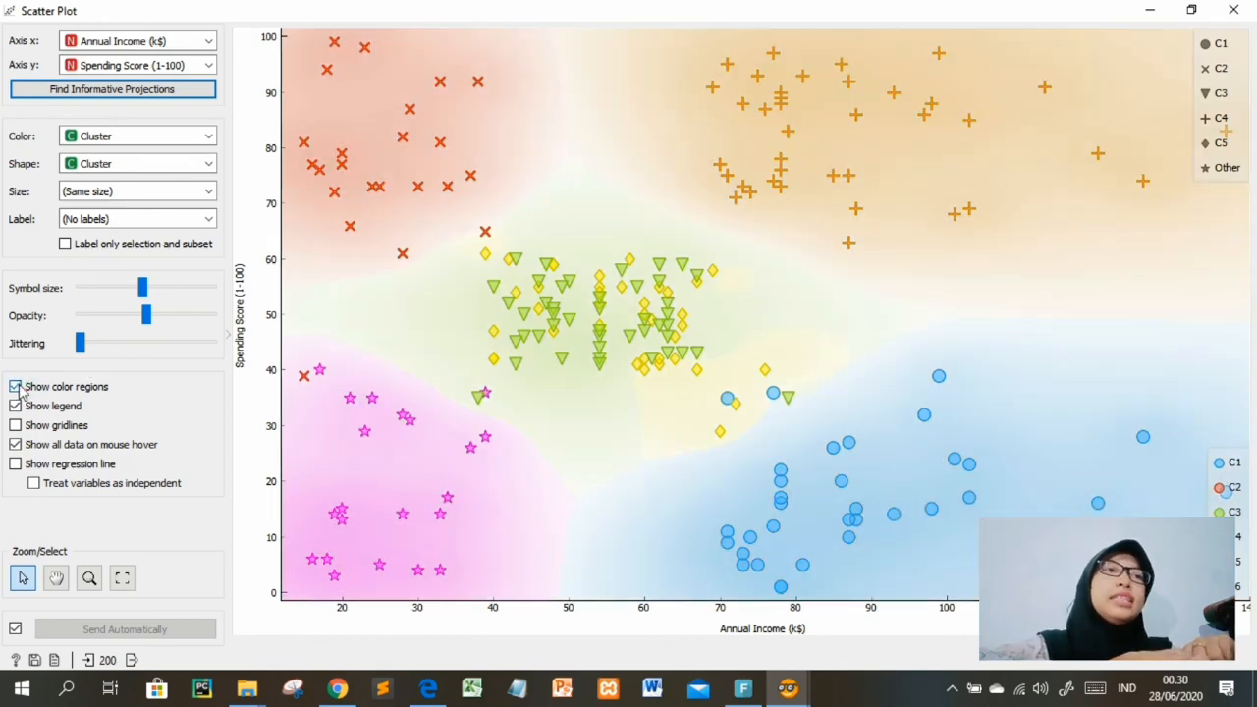
left_click(16, 387)
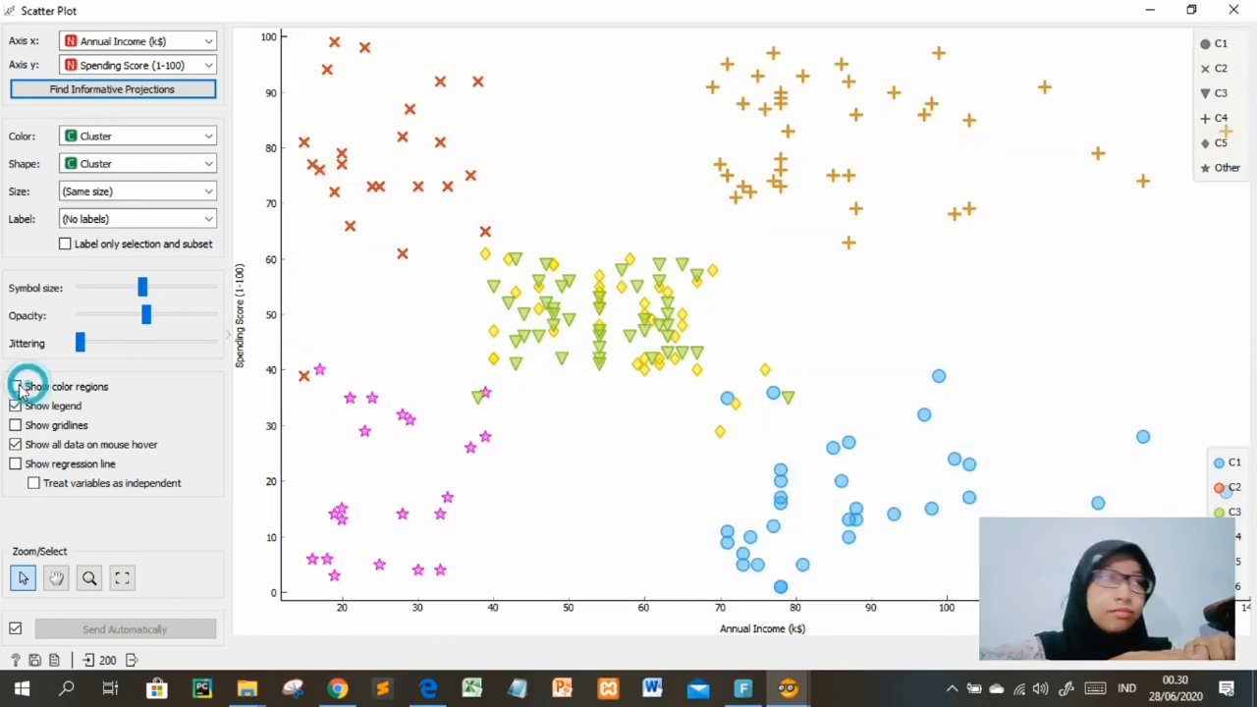
Show the regression lines in the scatter plot and hide them, and do the same with the gridlines
left_click(16, 463)
left_click(15, 464)
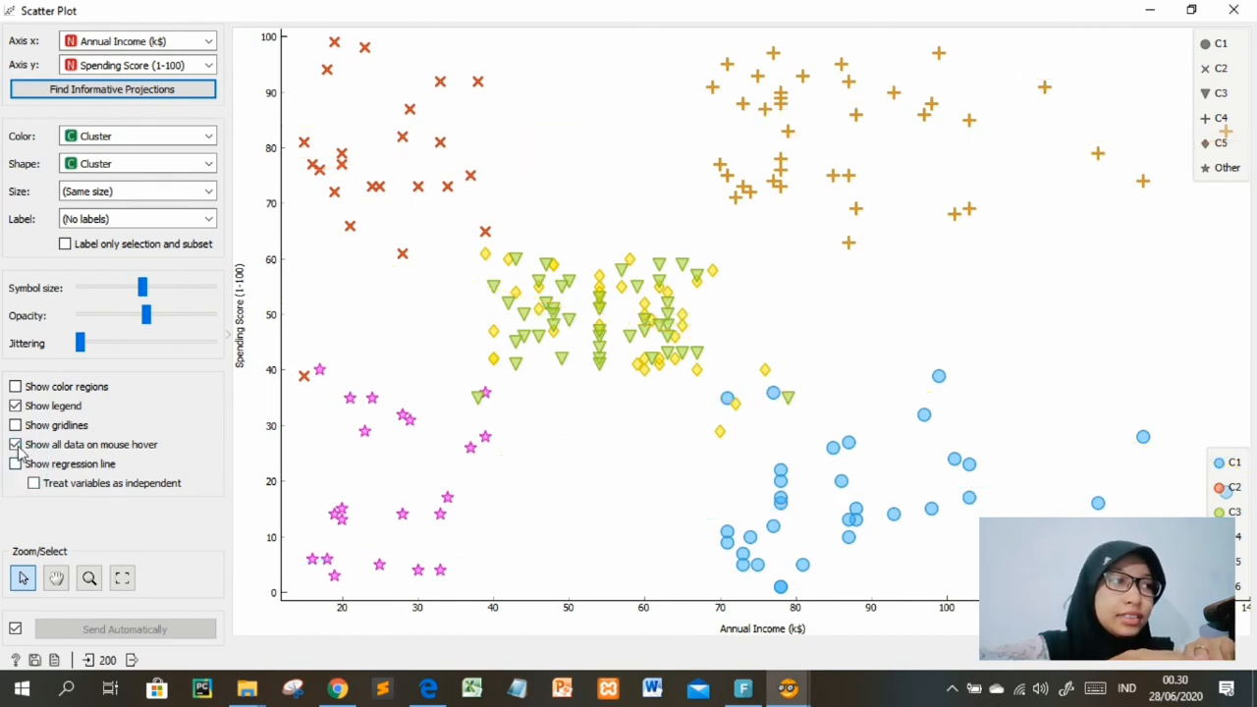
left_click(16, 426)
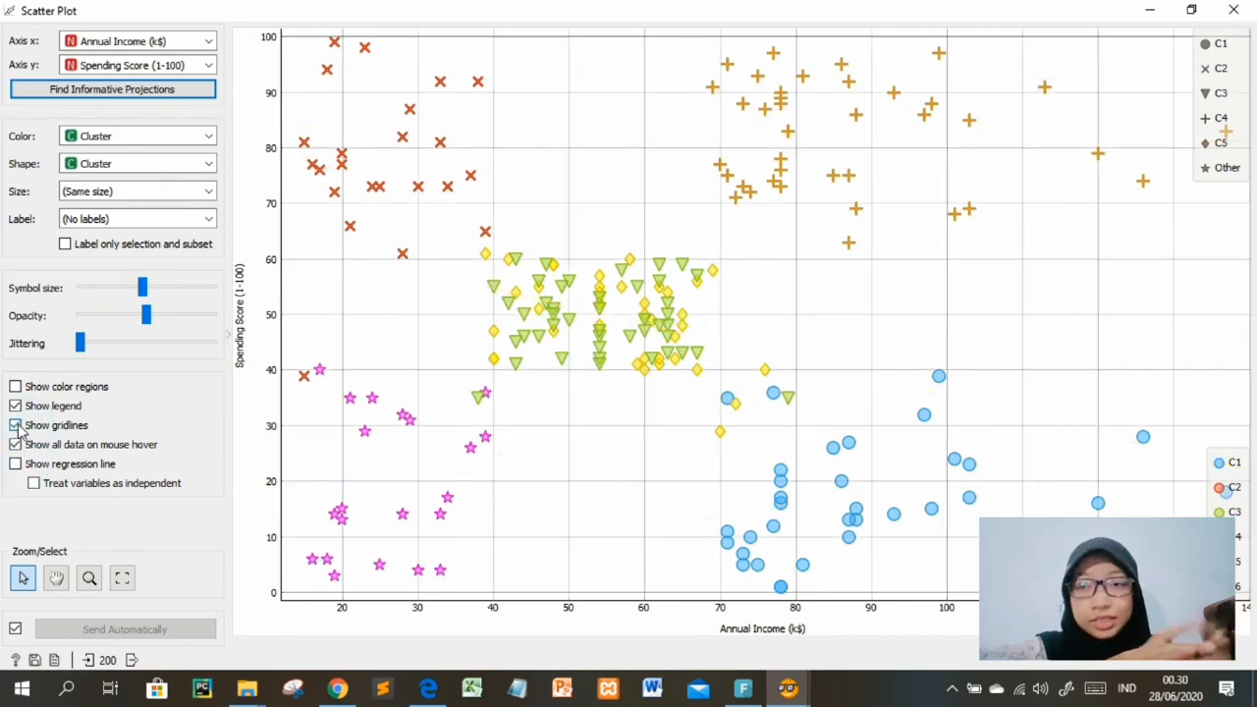
left_click(16, 426)
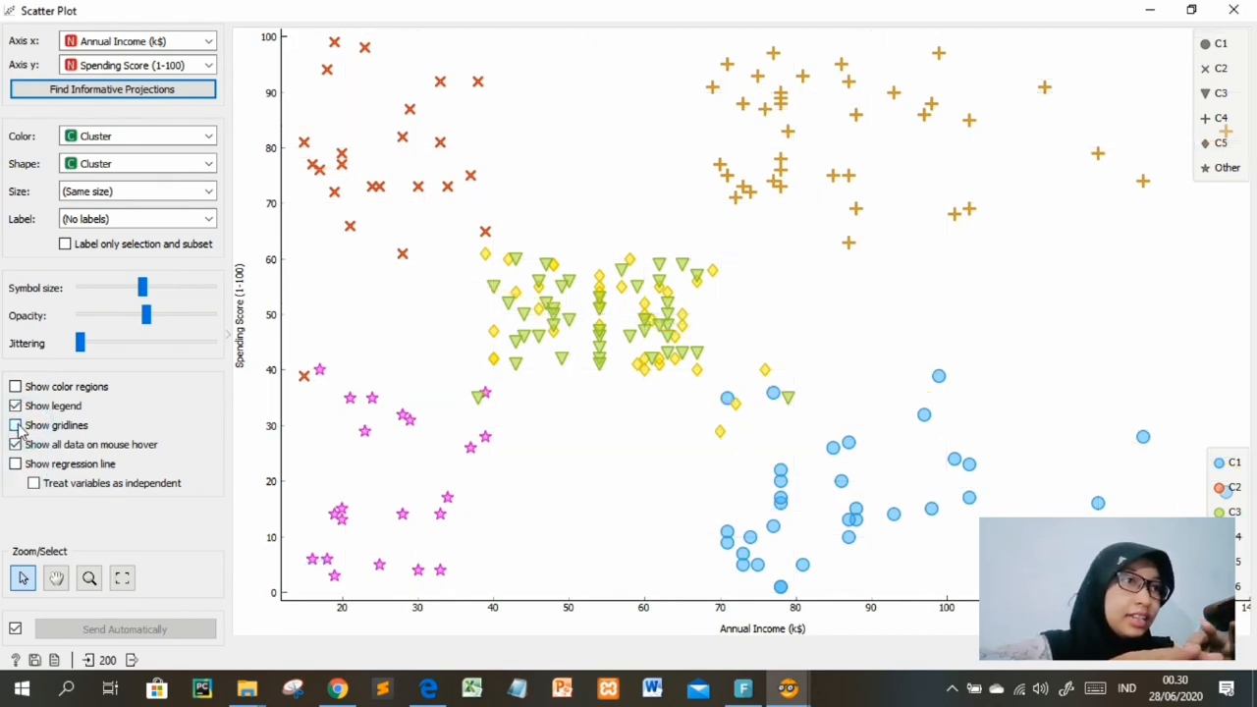
Close the Scatter Plot and return to the workflow canvas
left_click(645, 400)
left_click(936, 169)
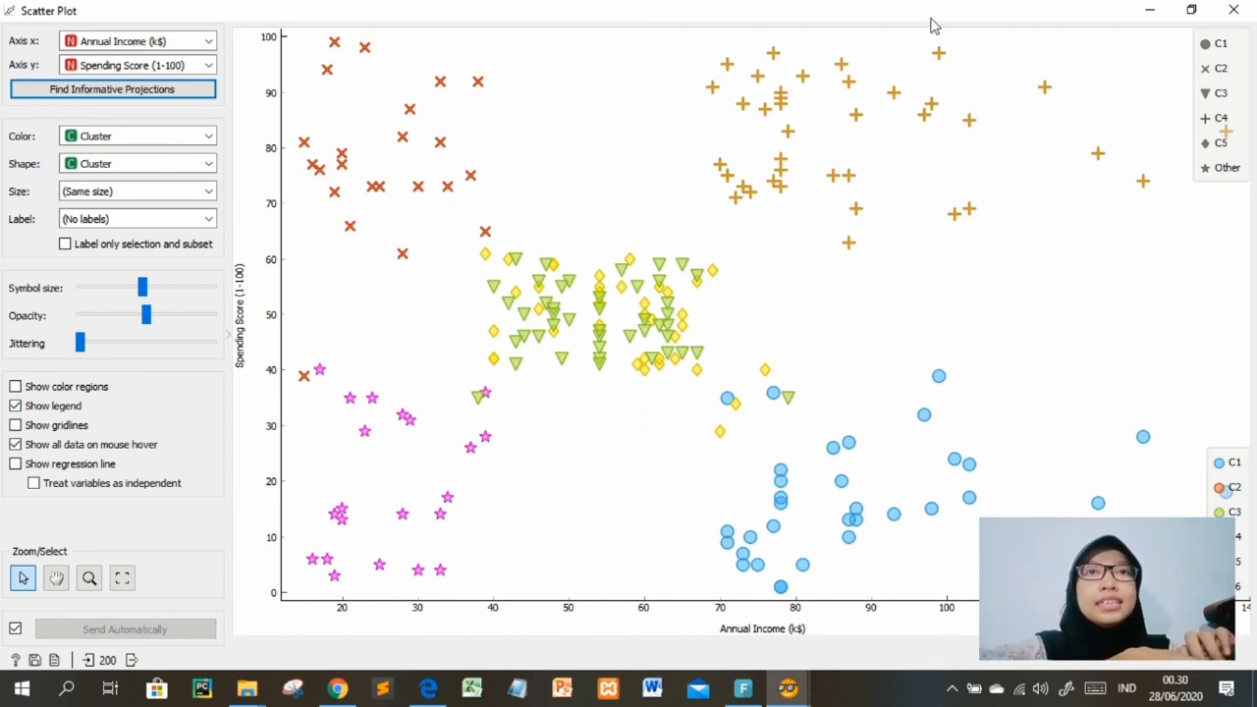
left_click(1241, 12)
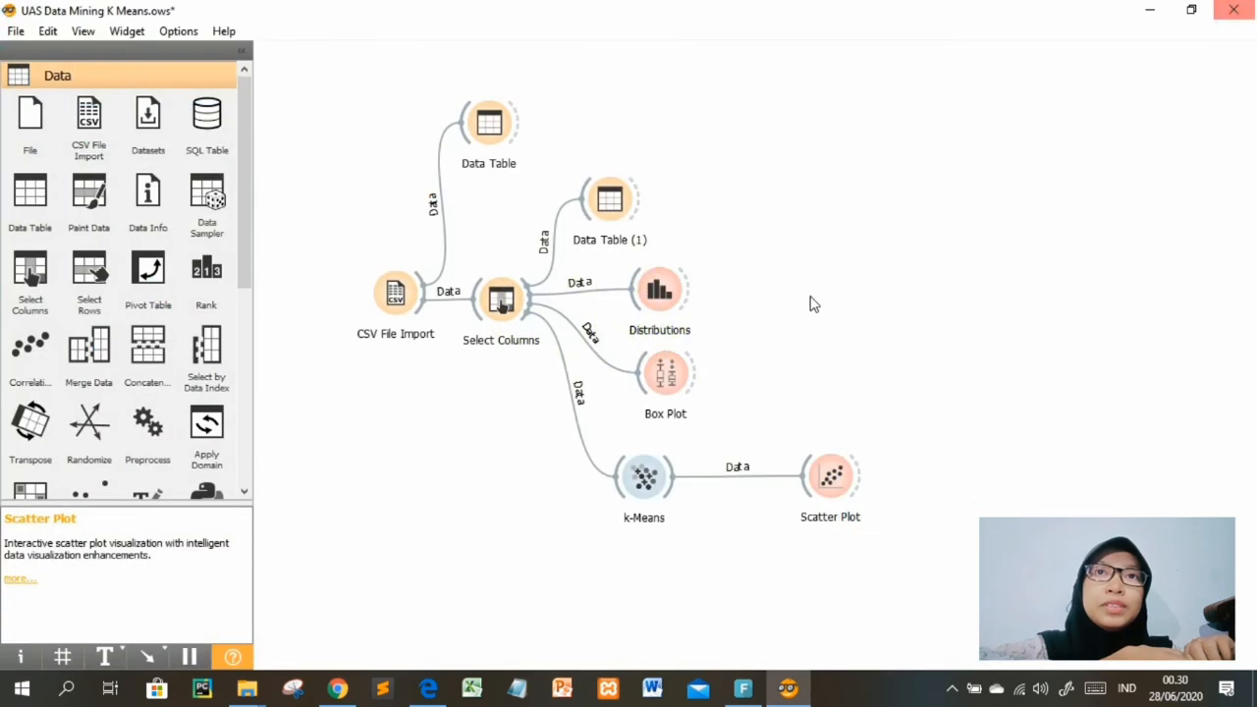